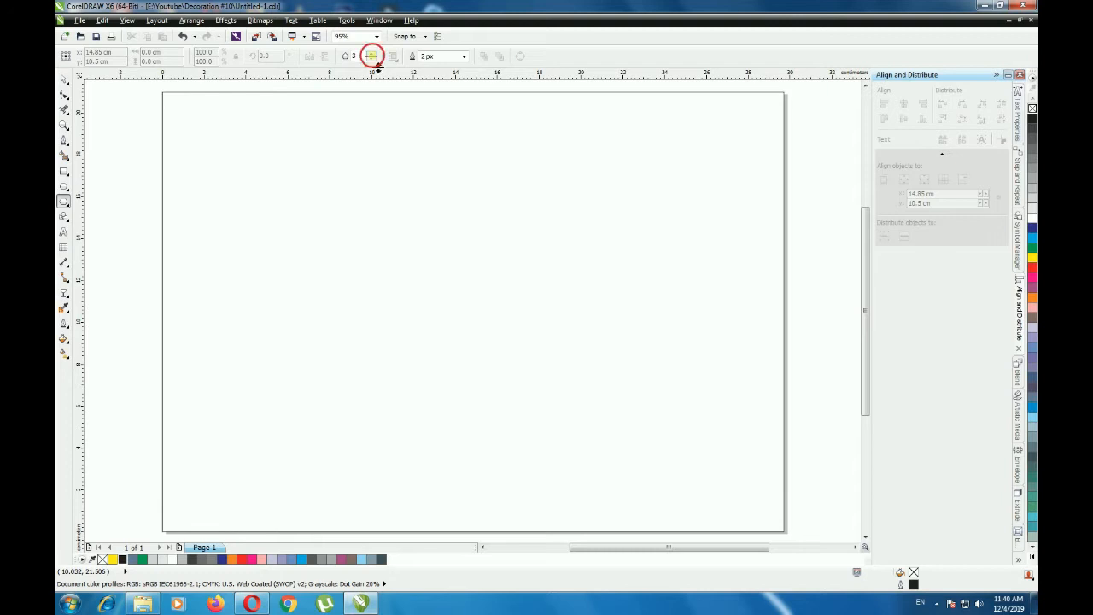
- Draw an eight-sided polygon about 5.4 cm wide near the middle of the page
left_click(371, 54)
left_click(372, 54)
left_click_drag(507, 294, 581, 364)
key("Escape")
left_click(66, 80)
left_click(513, 300)
left_click_drag(532, 312, 555, 311)
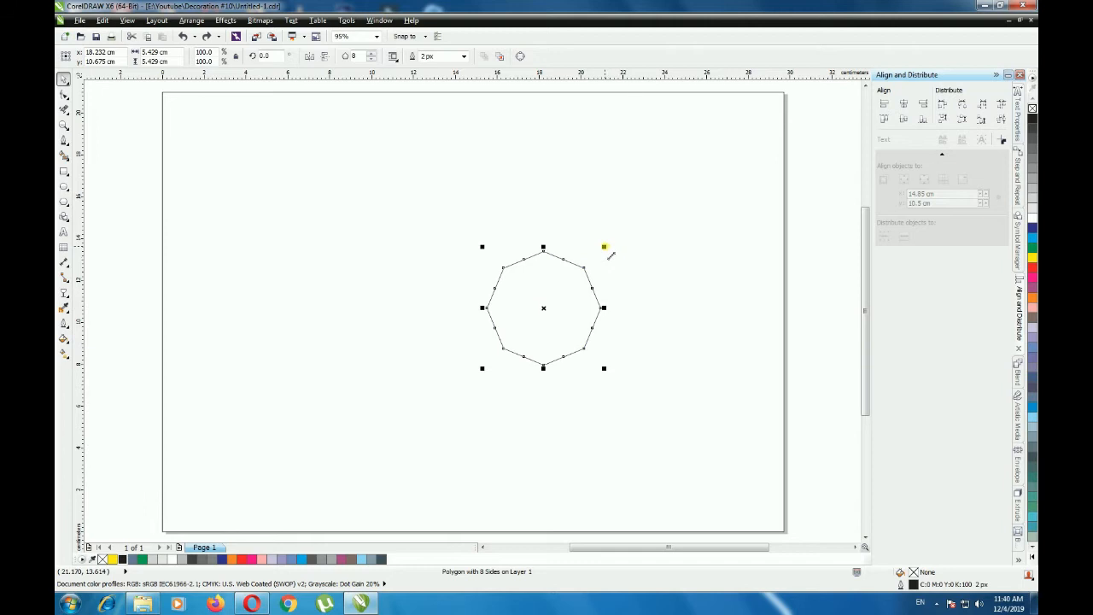
- Create a concentric copy of the octagon scaled to 267%, about 14.5 cm wide
left_click_drag(604, 247, 714, 156)
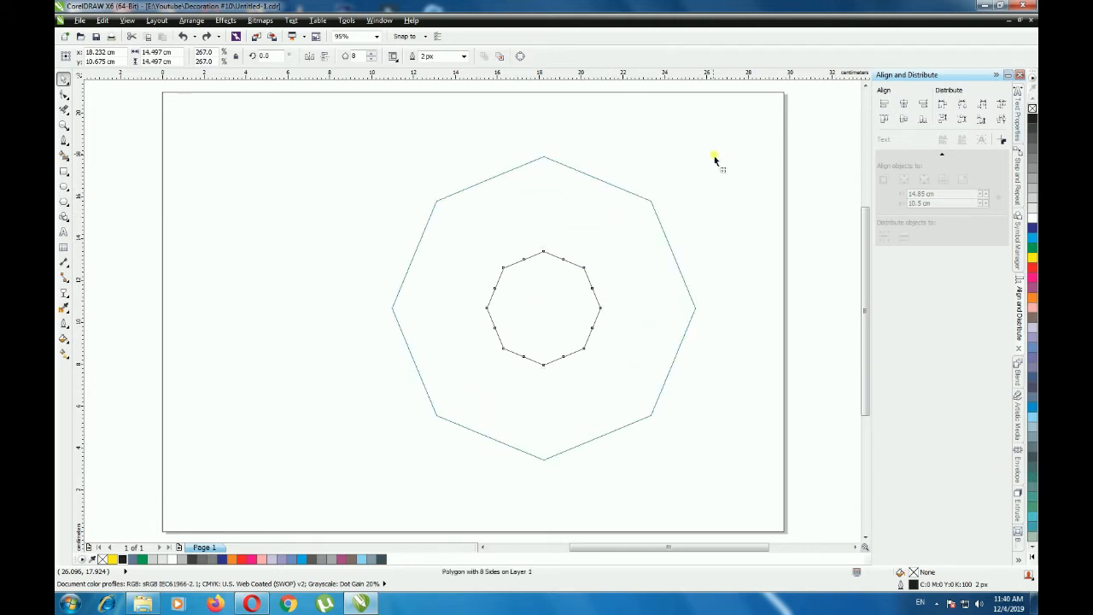
left_click(711, 212)
left_click(607, 220)
- Reshape the large octagon into an eight-pointed star about 16.5 cm wide by pulling its top corner node outward
left_click(63, 100)
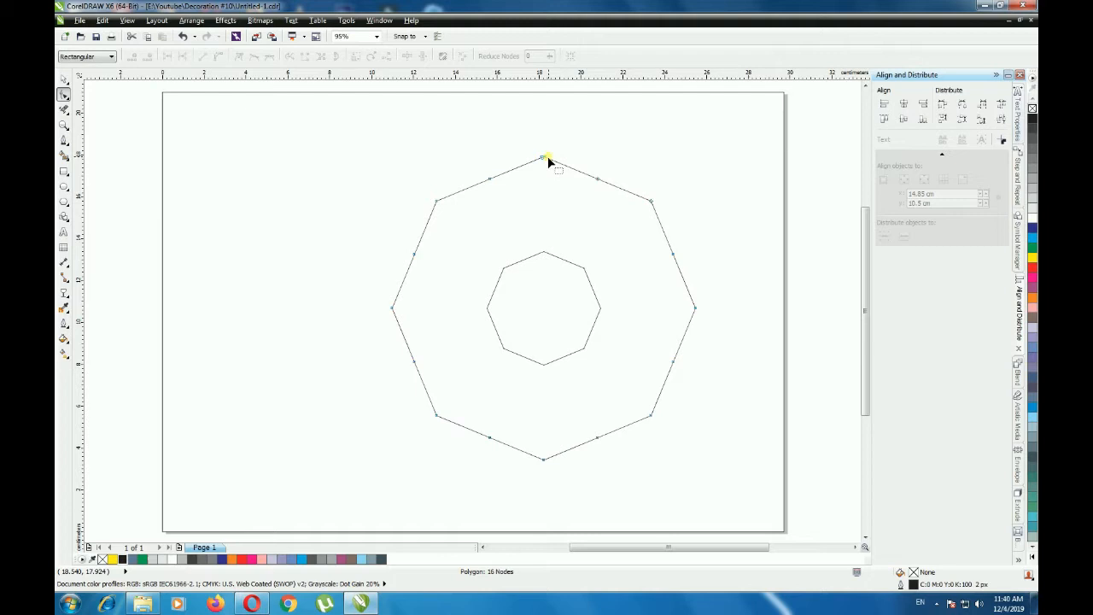
left_click_drag(543, 156, 543, 135)
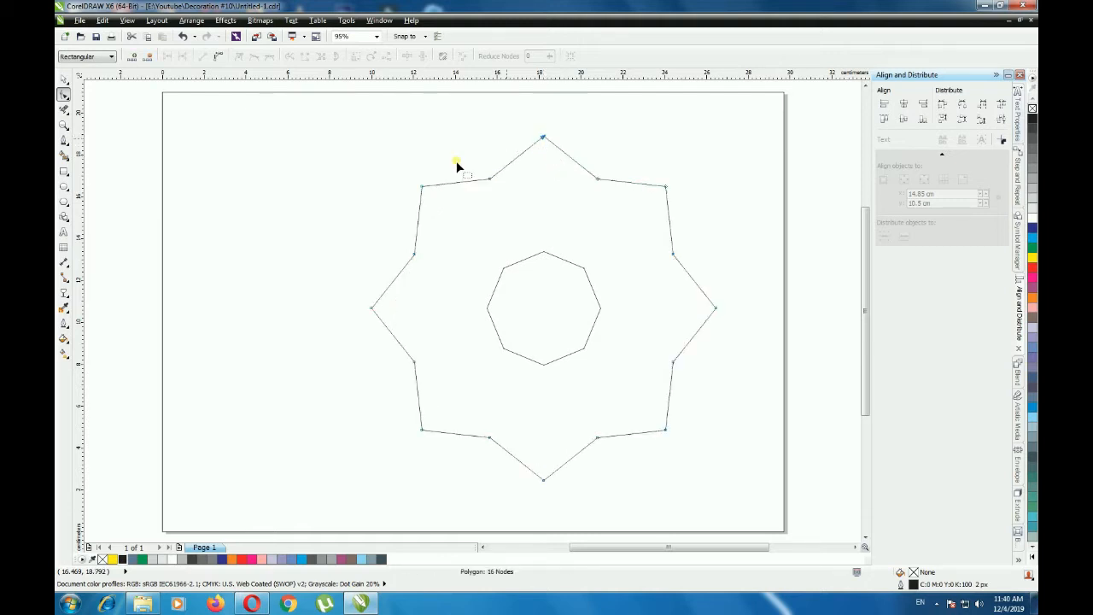
left_click(64, 78)
left_click(140, 132)
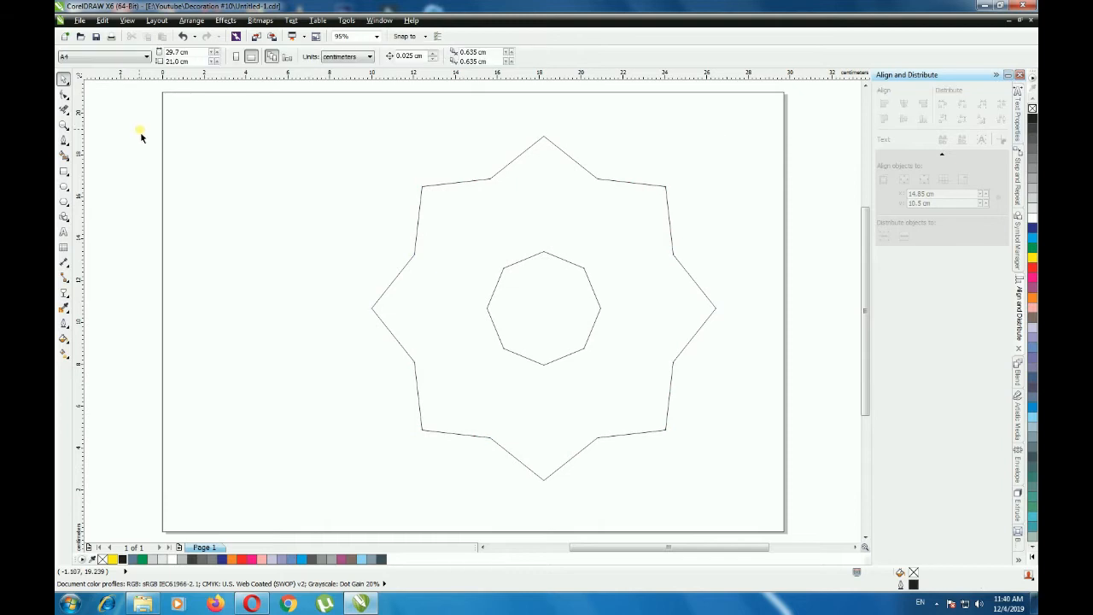
left_click(536, 222)
- Draw a straight guide line through the centre, from the star's notch left of the top tip to the opposite notch
left_click(63, 140)
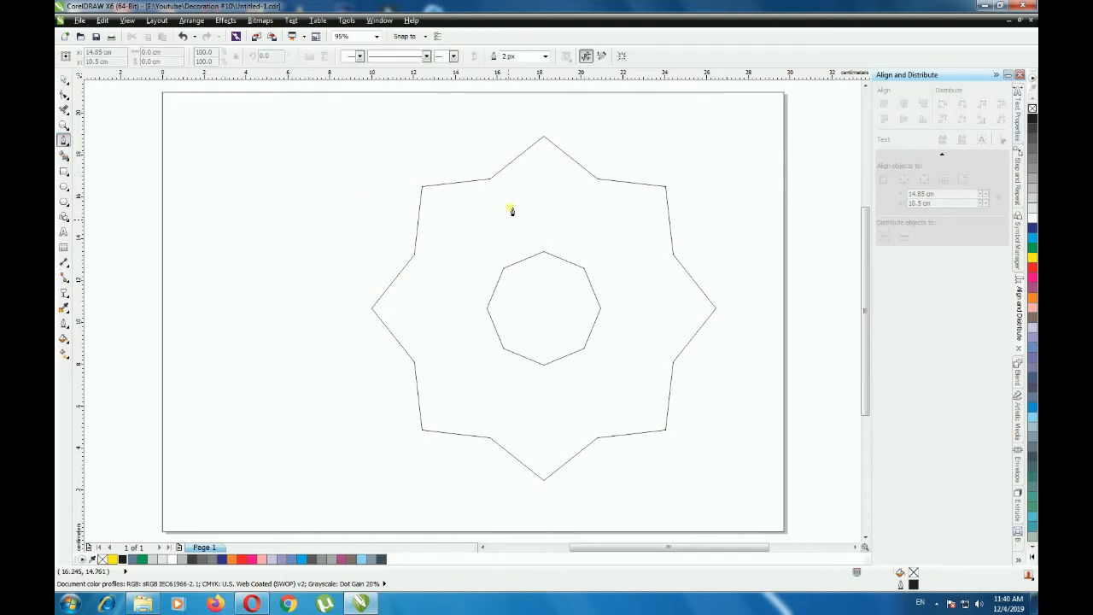
key("space")
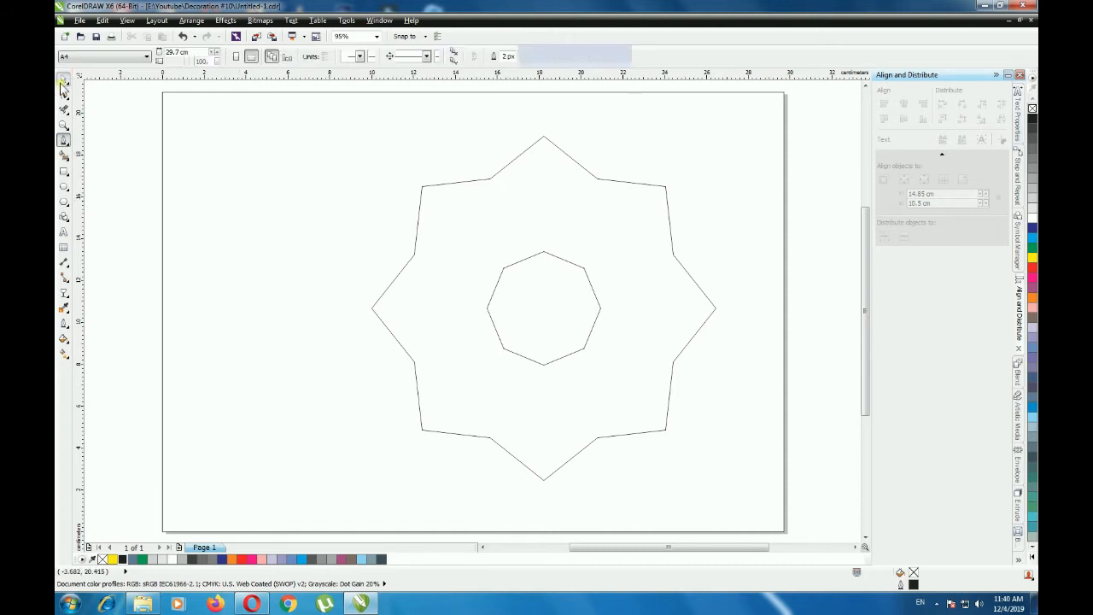
left_click(551, 311)
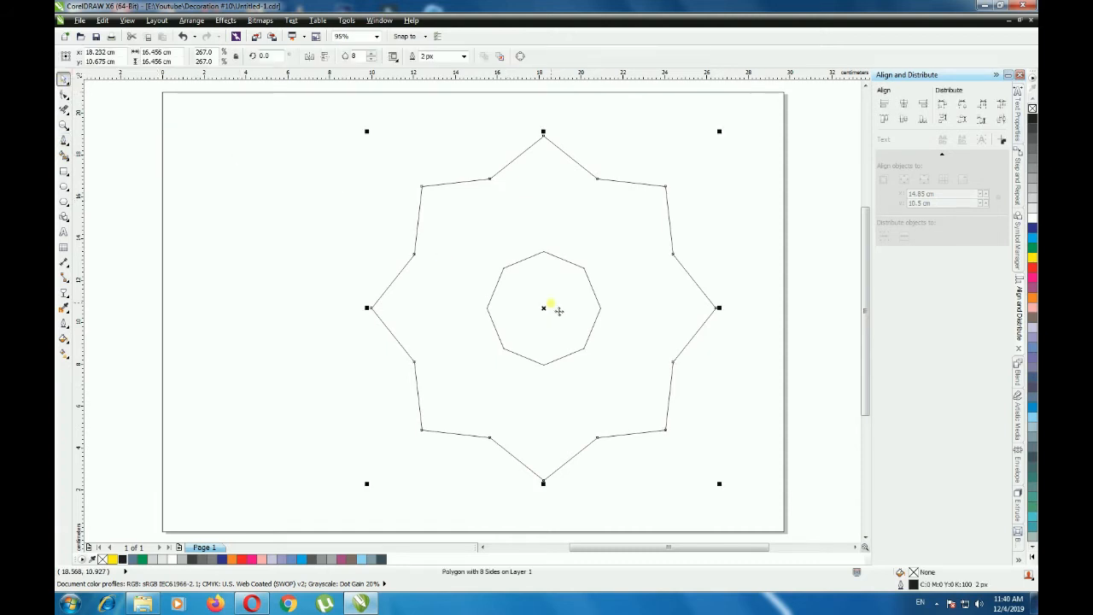
left_click(64, 139)
left_click_drag(489, 179, 599, 439)
key("space")
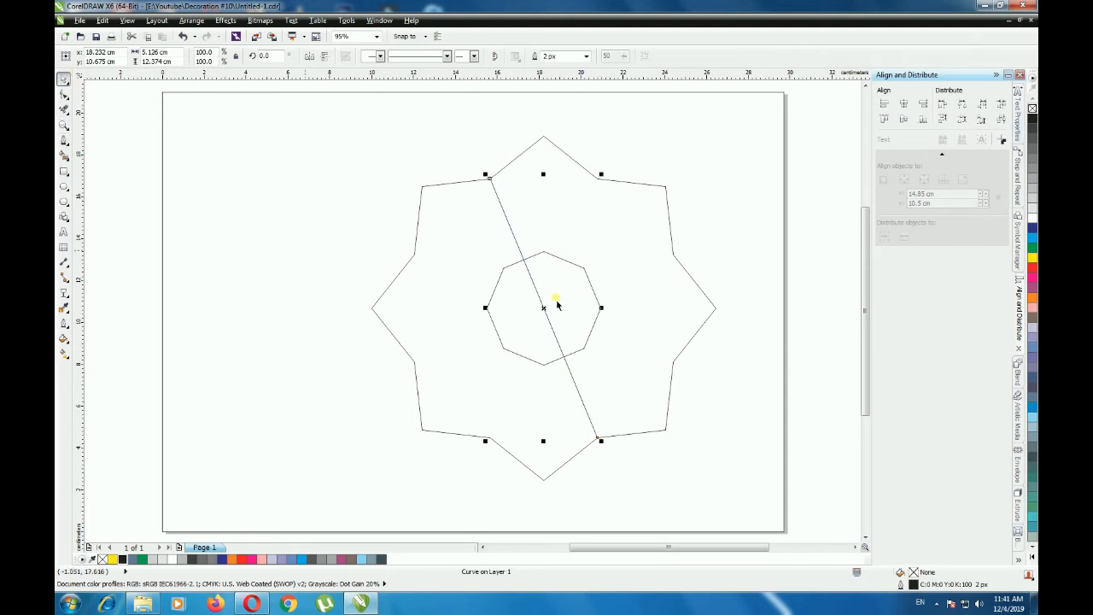
- Rotate the small inner octagon 22.5° about its centre so its corners line up with the diagonal guide line
left_click(522, 312)
left_click(595, 299)
left_click(595, 298)
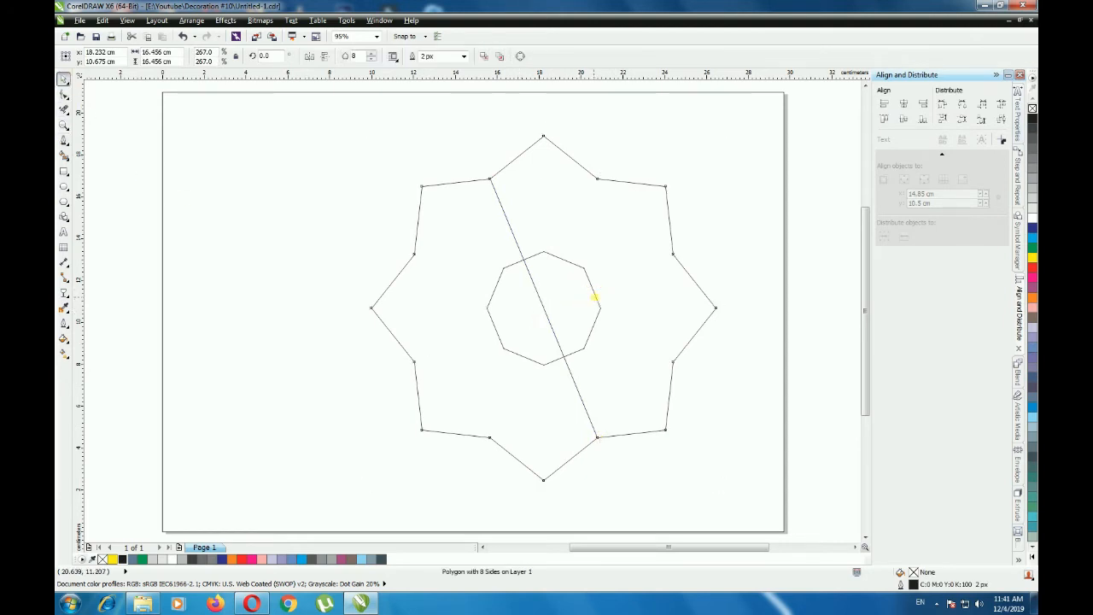
left_click(606, 293)
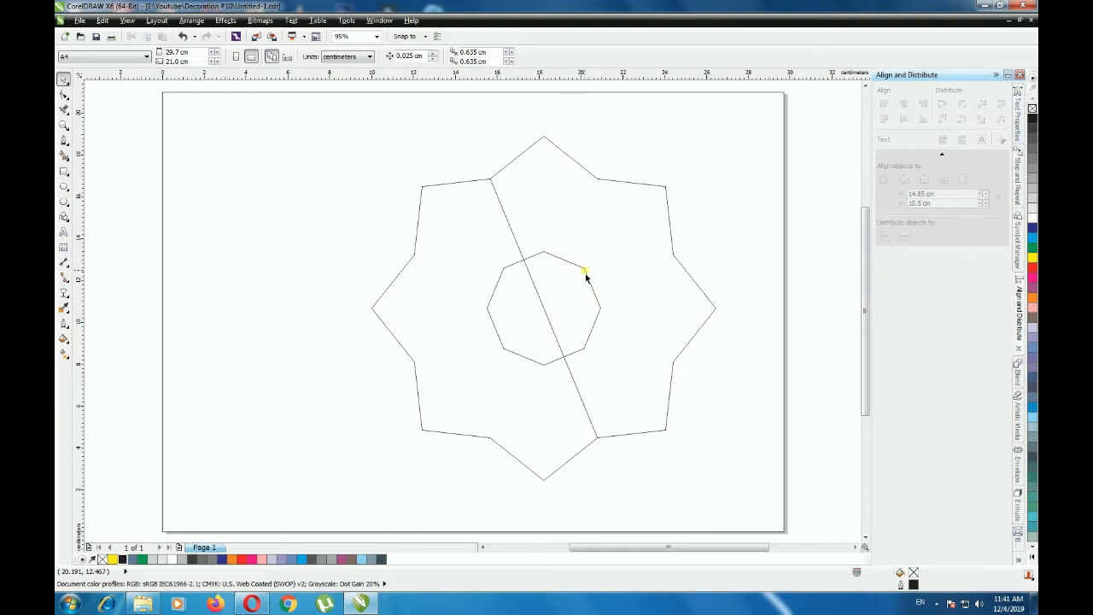
left_click(586, 277)
scroll(583, 277, "up", 3)
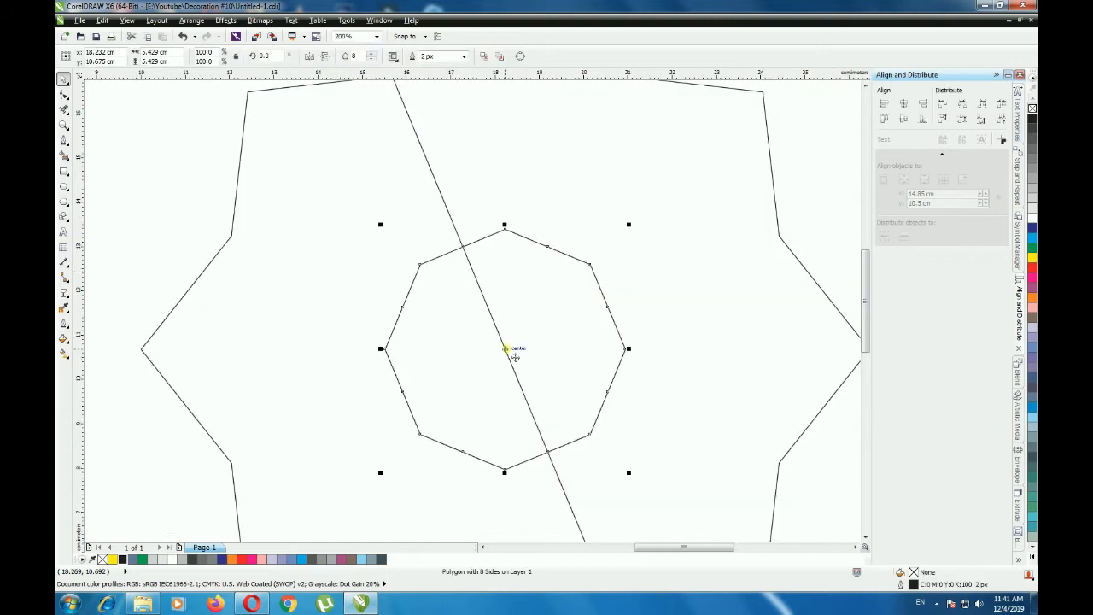
left_click_drag(629, 225, 581, 199)
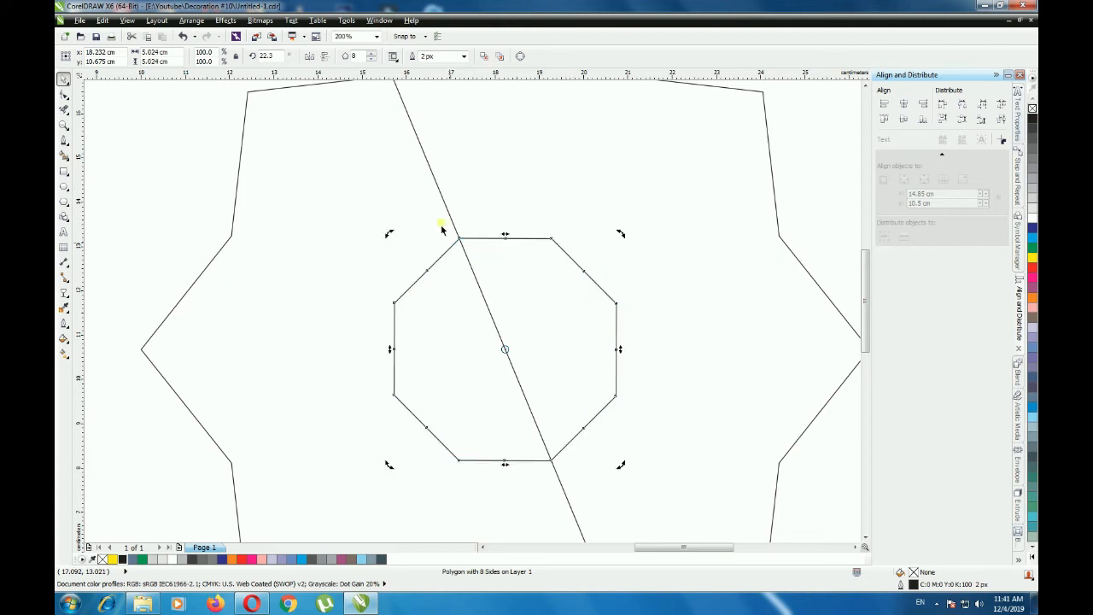
- Delete the diagonal guide line
key("shift+F4")
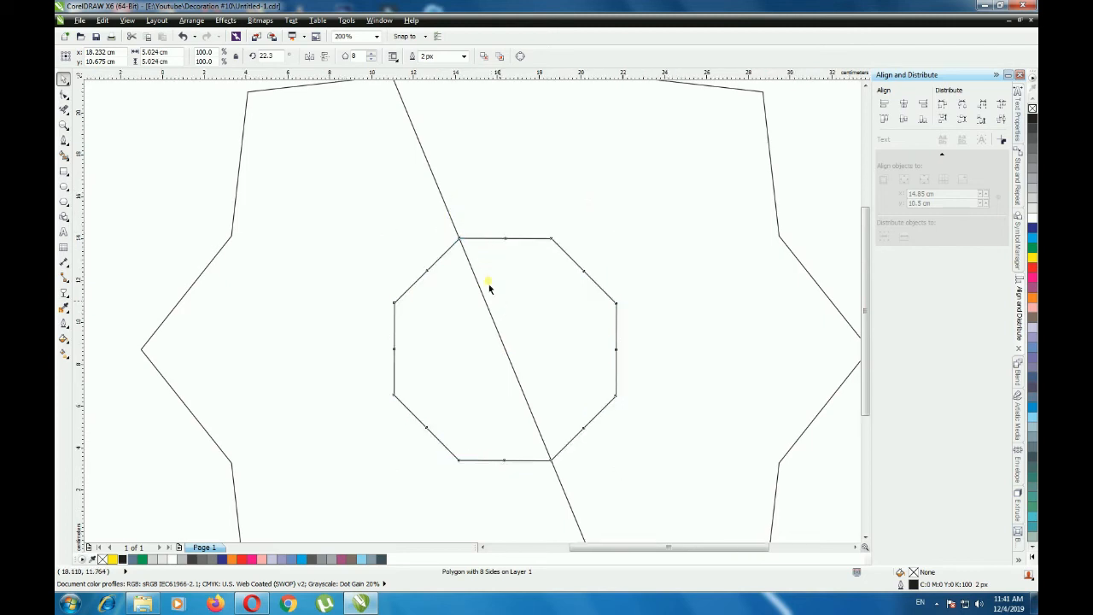
left_click(139, 218)
left_click(513, 237)
key("Delete")
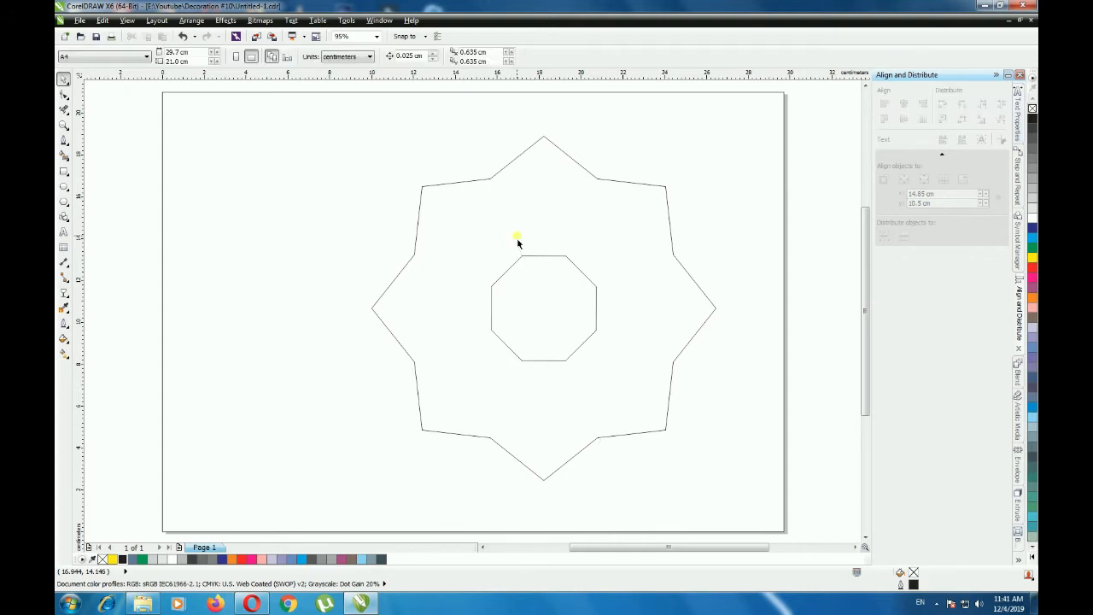
- Draw a closed four-sided petal about 4.7 × 5.7 cm from the inner octagon's top edge to the star's top tip, extending past the adjacent notch
left_click(62, 142)
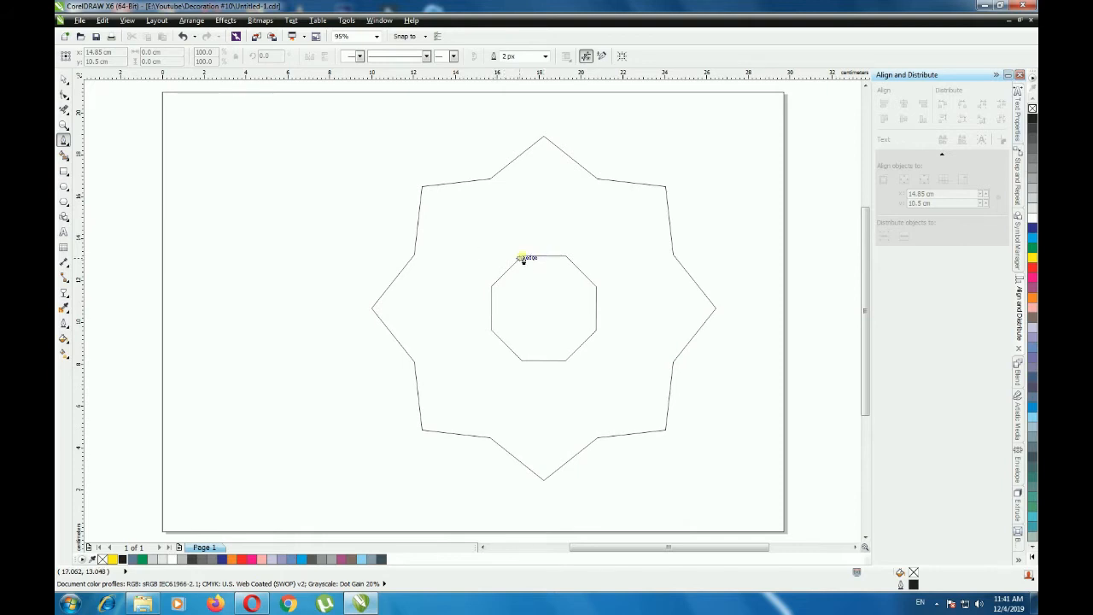
left_click(522, 257)
left_click(544, 135)
left_click(545, 135)
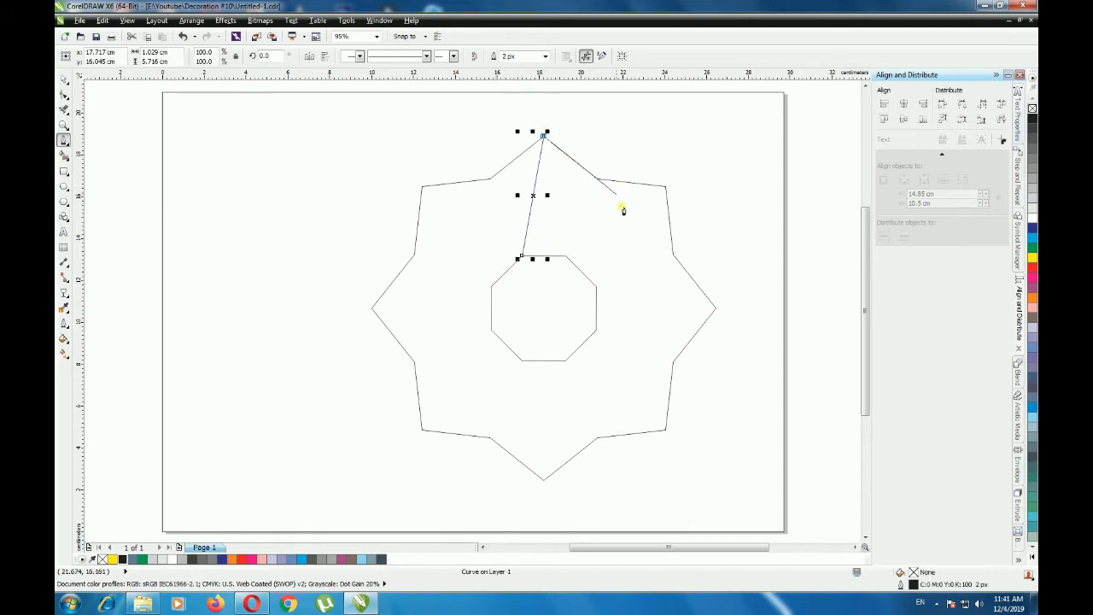
scroll(622, 208, "up", 2)
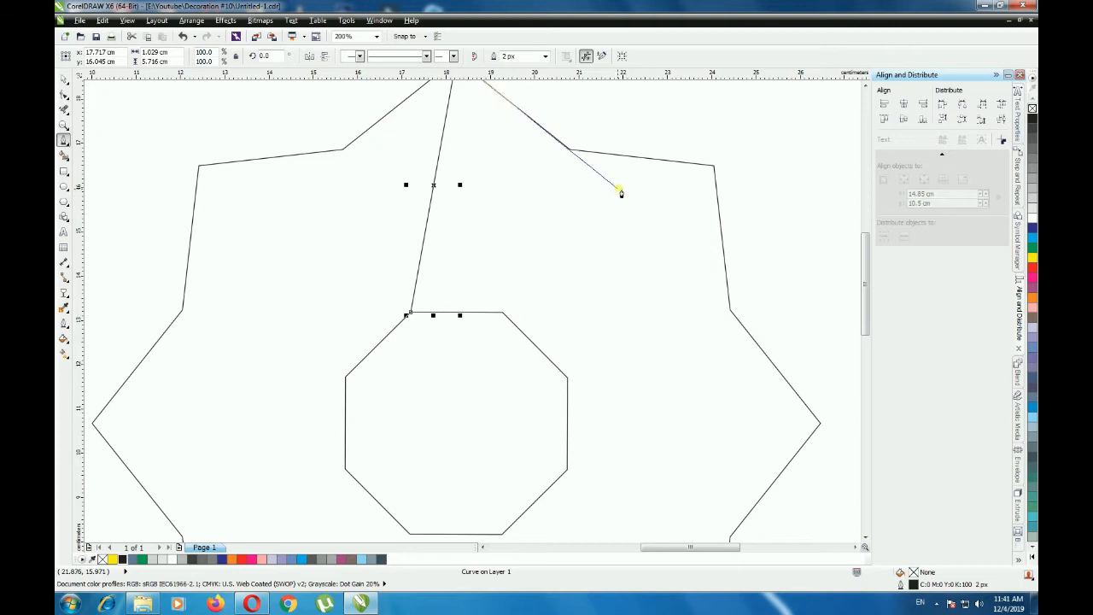
left_click(622, 187)
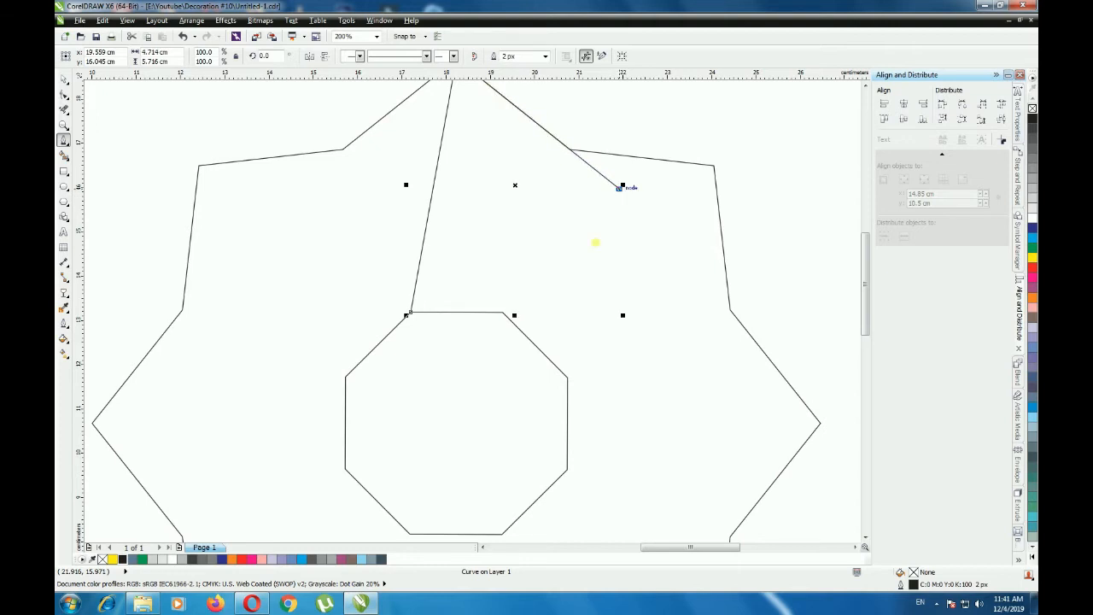
left_click(502, 312)
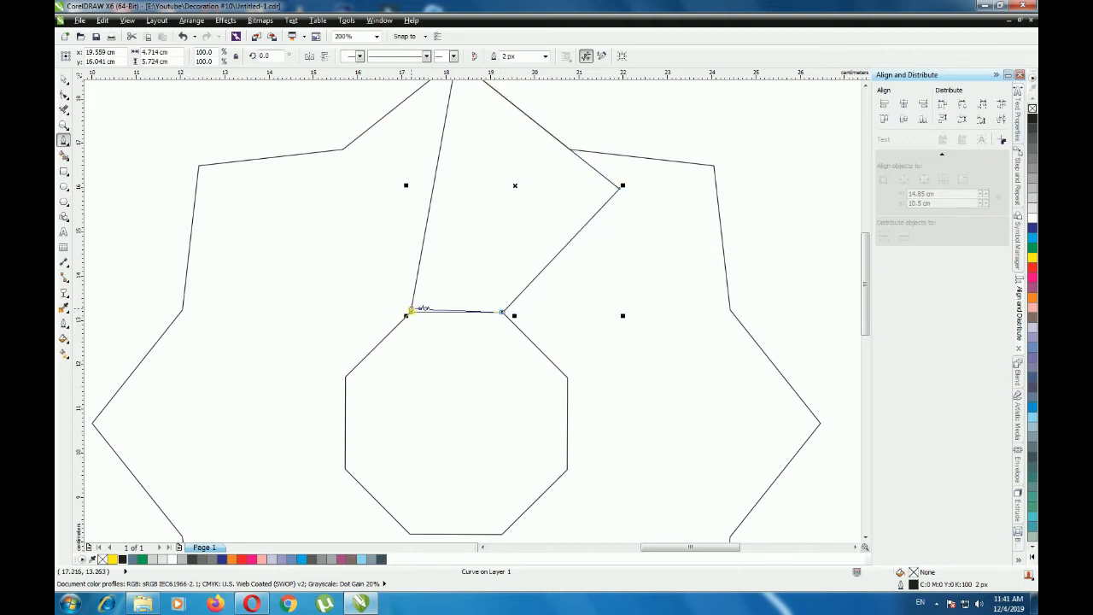
left_click(408, 314)
scroll(369, 317, "down", 2)
left_click(63, 77)
left_click(232, 191)
- Move the petal's rotation centre to the octagon's centre and create a copy rotated 45° clockwise onto the next star tip
left_click(440, 251)
left_click(444, 250)
mouse_move(444, 251)
left_mouse_down()
mouse_move(435, 359)
mouse_move(414, 370)
left_mouse_up()
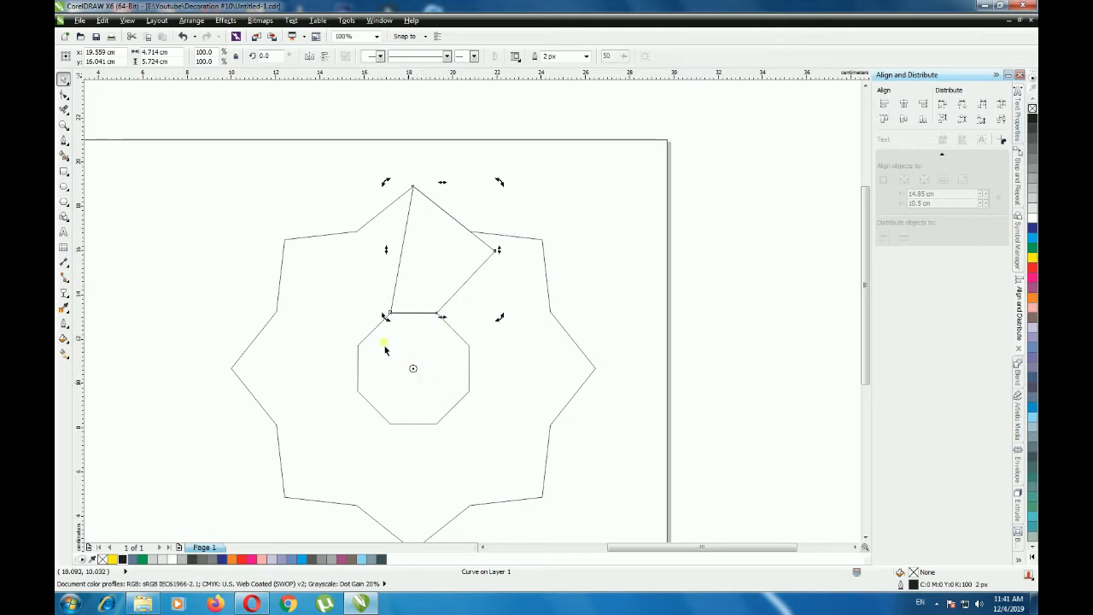
scroll(512, 215, "up", 1)
left_click_drag(339, 177, 586, 276)
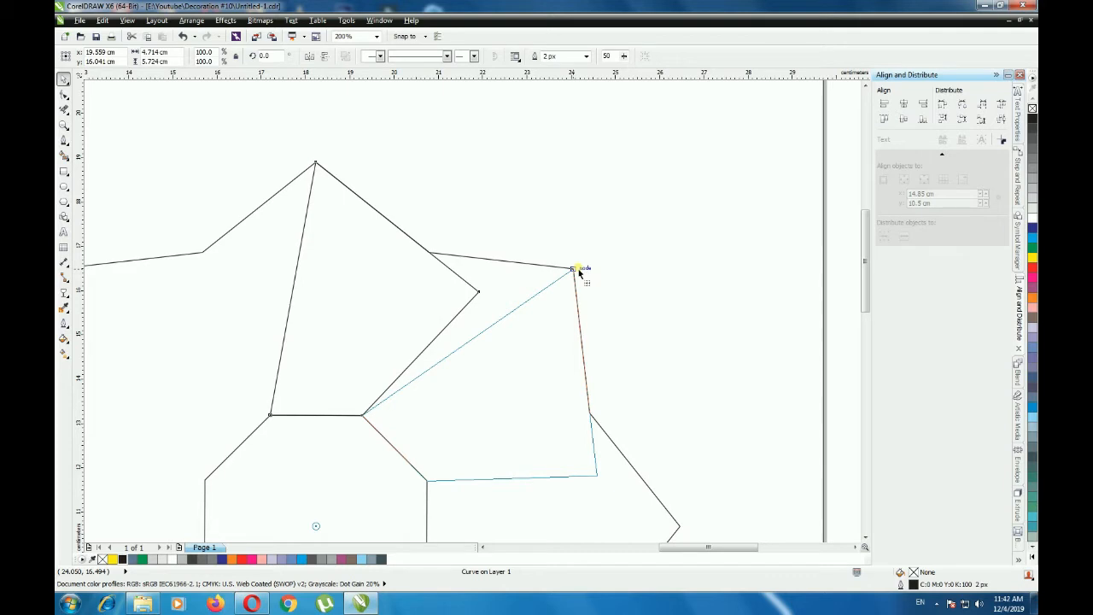
left_click_drag(579, 271, 579, 271)
key("shift+F4")
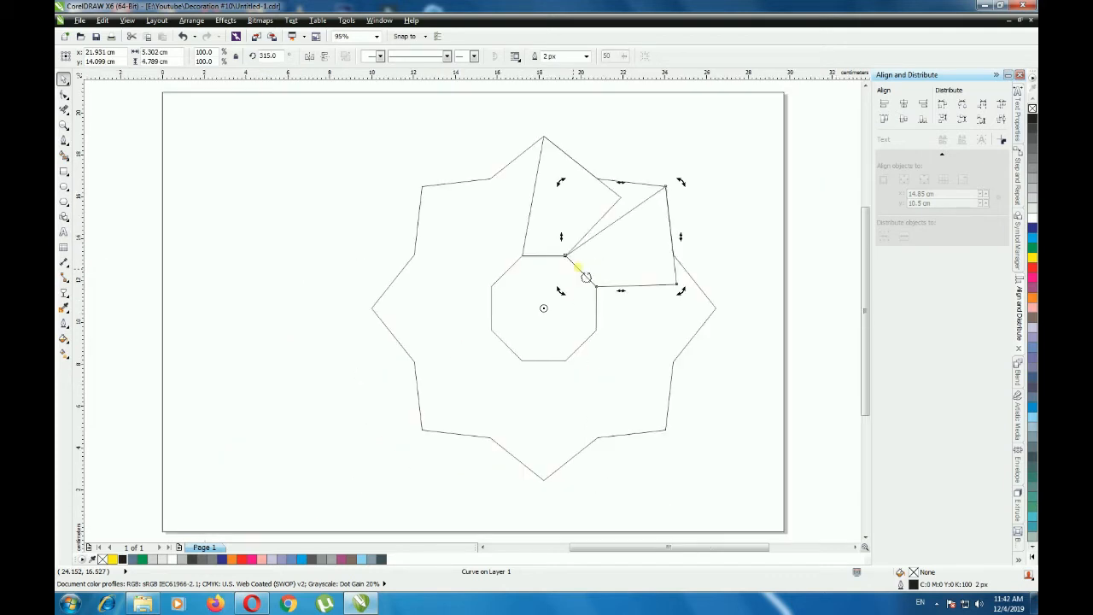
- Repeat the rotated duplication six times to complete a ring of eight petals around the octagon
key("ctrl+r")
key("ctrl+r")
key("ctrl+r")
key("ctrl+r")
key("ctrl+r")
key("ctrl+r")
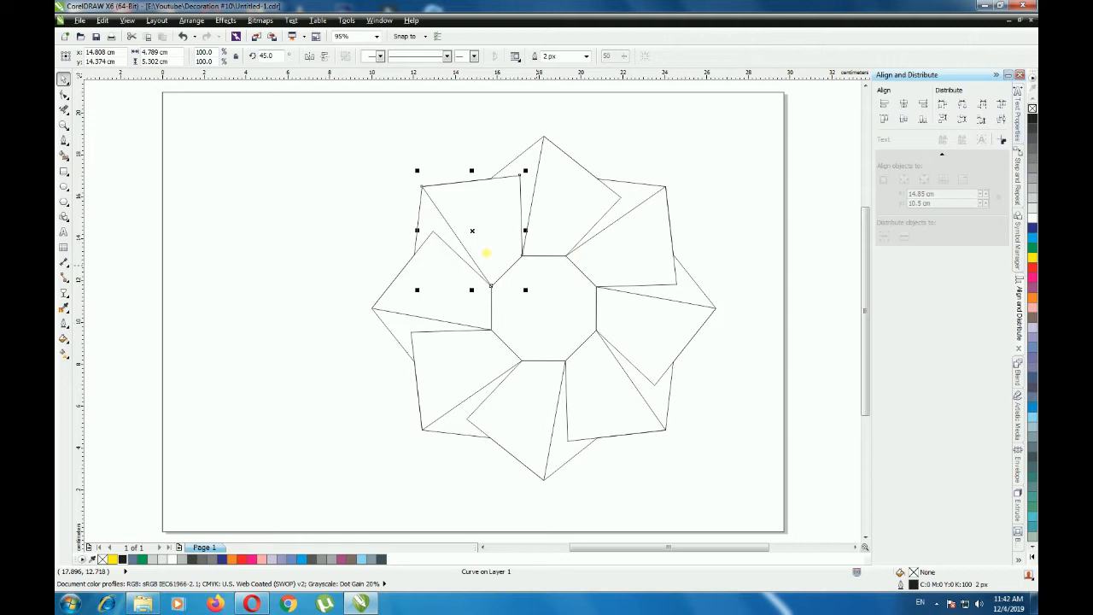
left_click(122, 209)
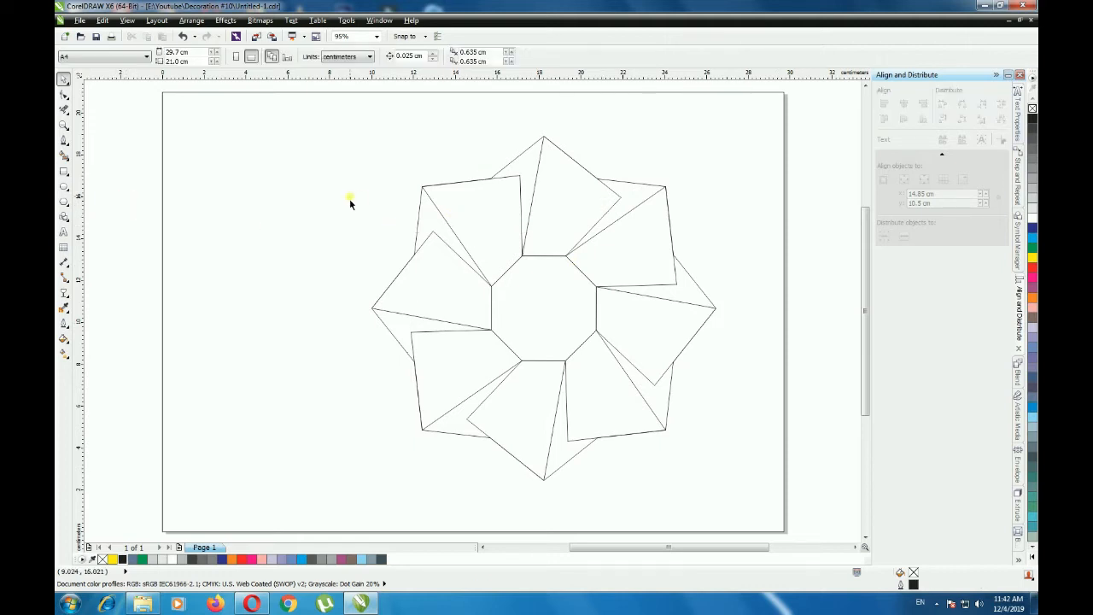
- Smart-fill the eight arrow-shaped gaps between the petals with blue-grey and a 2 px green outline
left_click(64, 156)
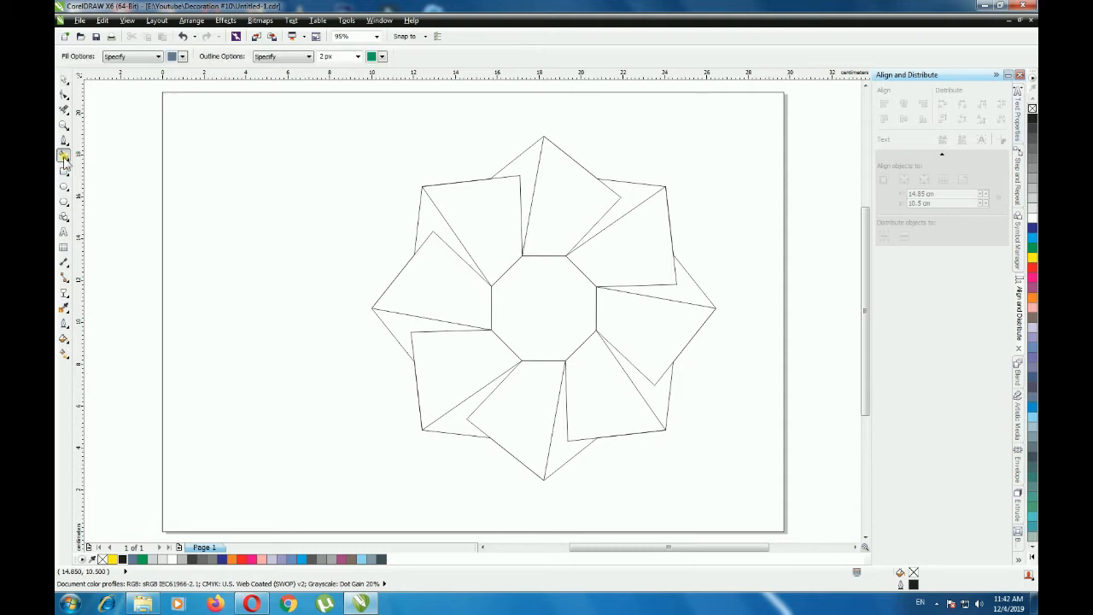
left_click(642, 197)
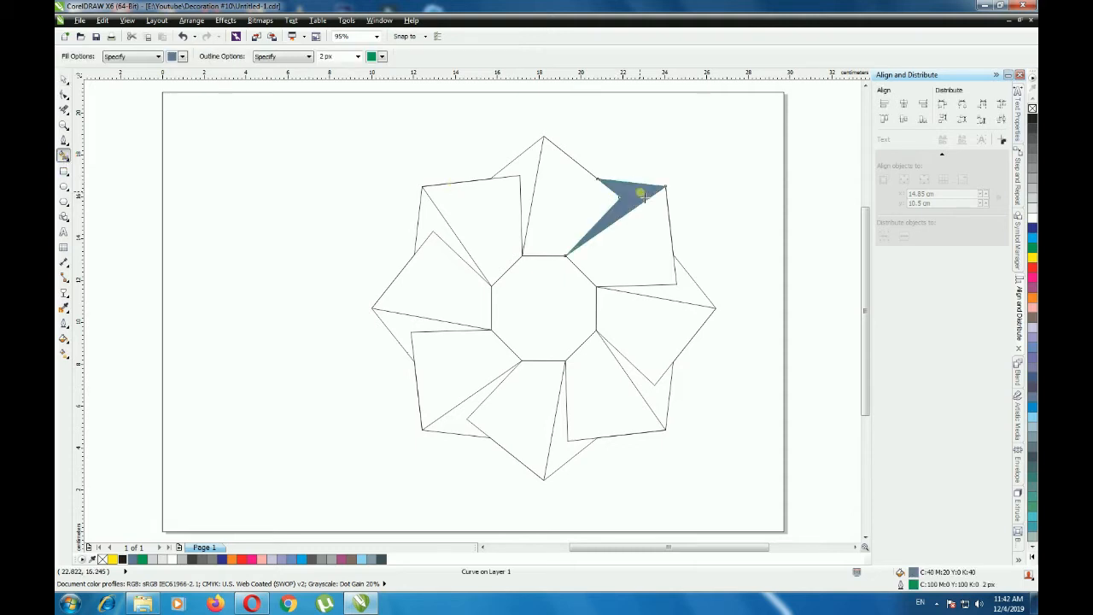
left_click(694, 297)
left_click(659, 401)
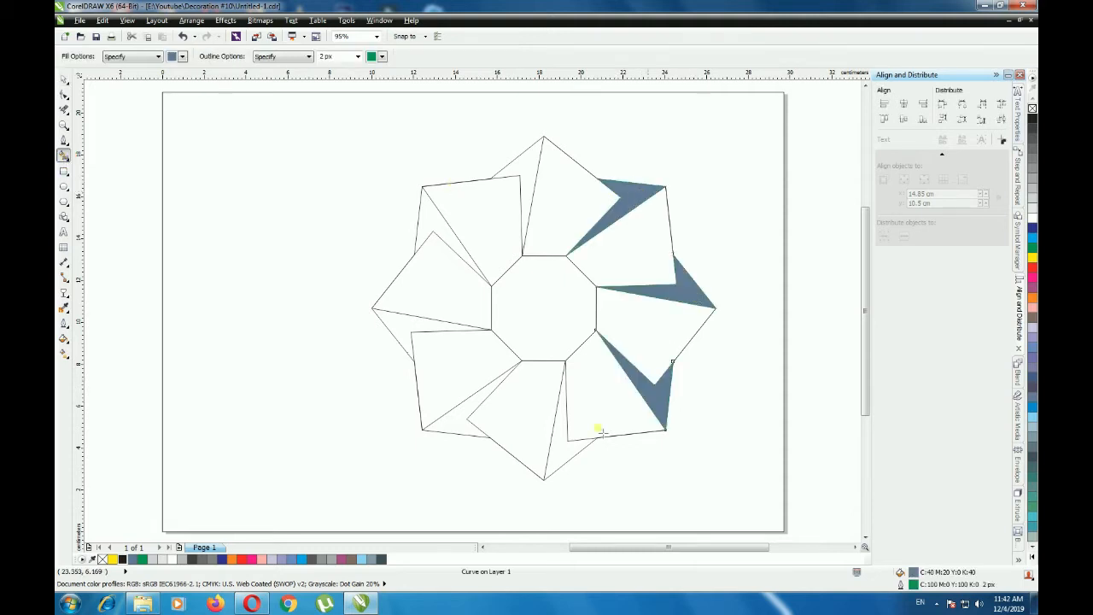
left_click(568, 435)
left_click(462, 417)
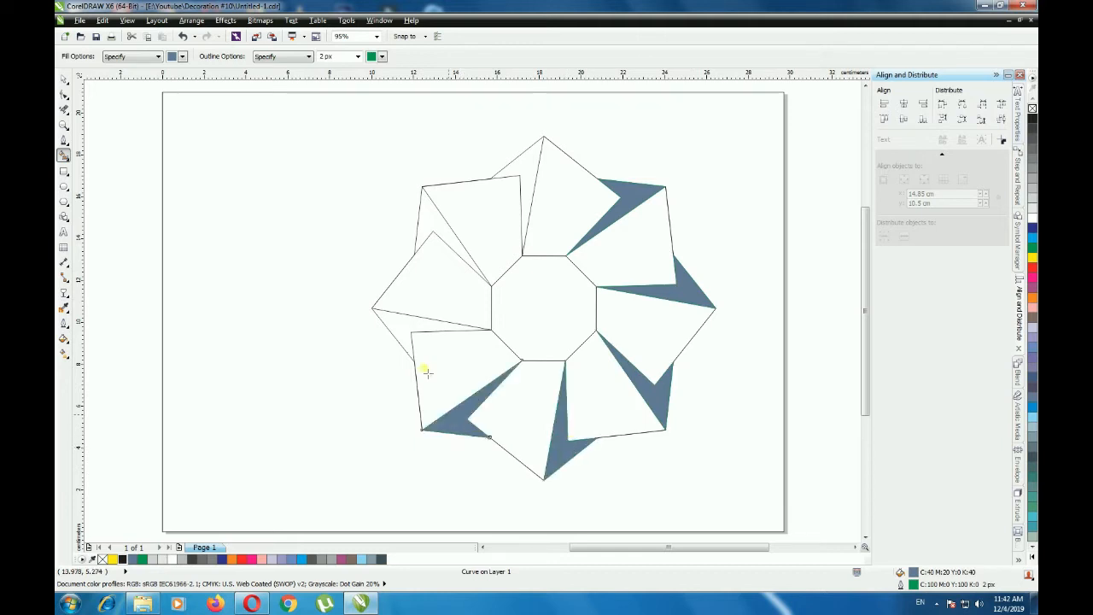
left_click(396, 331)
left_click(434, 220)
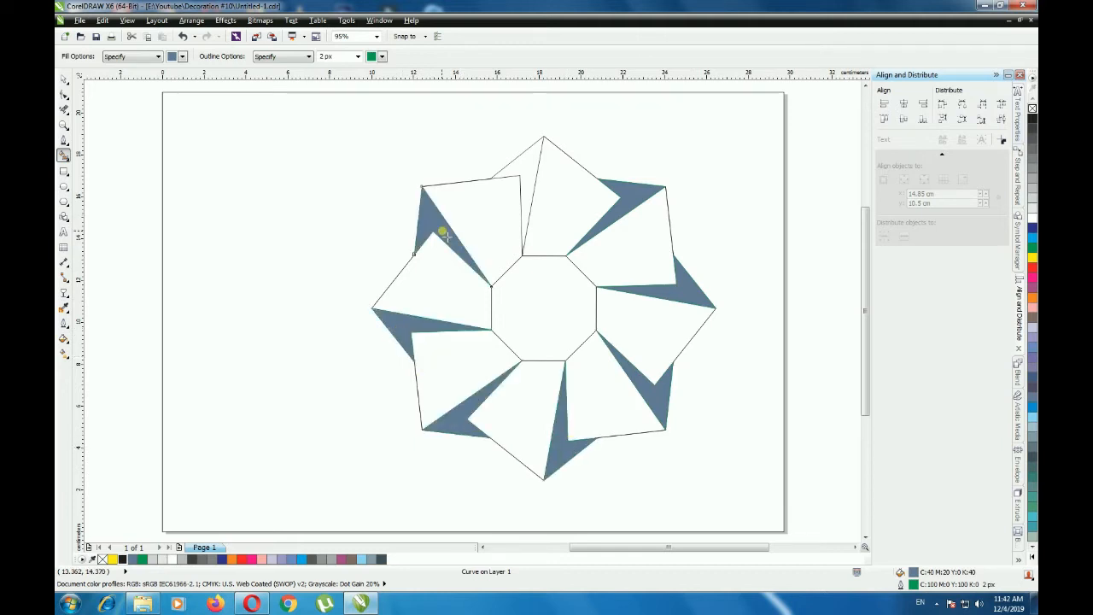
left_click(533, 158)
- Select all eight filled arrow shapes, remove their outlines and recolour them brown (C0 M20 Y20 K60)
left_click(63, 78)
left_click(520, 165)
left_click(644, 194, "shift")
left_click(689, 288, "shift")
left_click(662, 398, "shift")
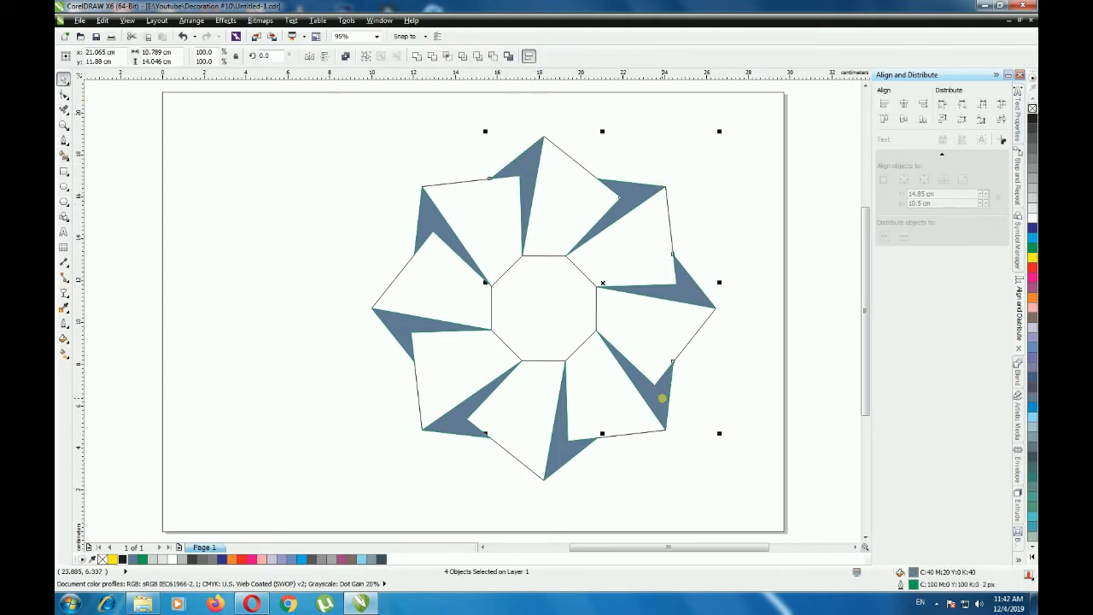
left_click(560, 455, "shift")
left_click(452, 425, "shift")
left_click(398, 315, "shift")
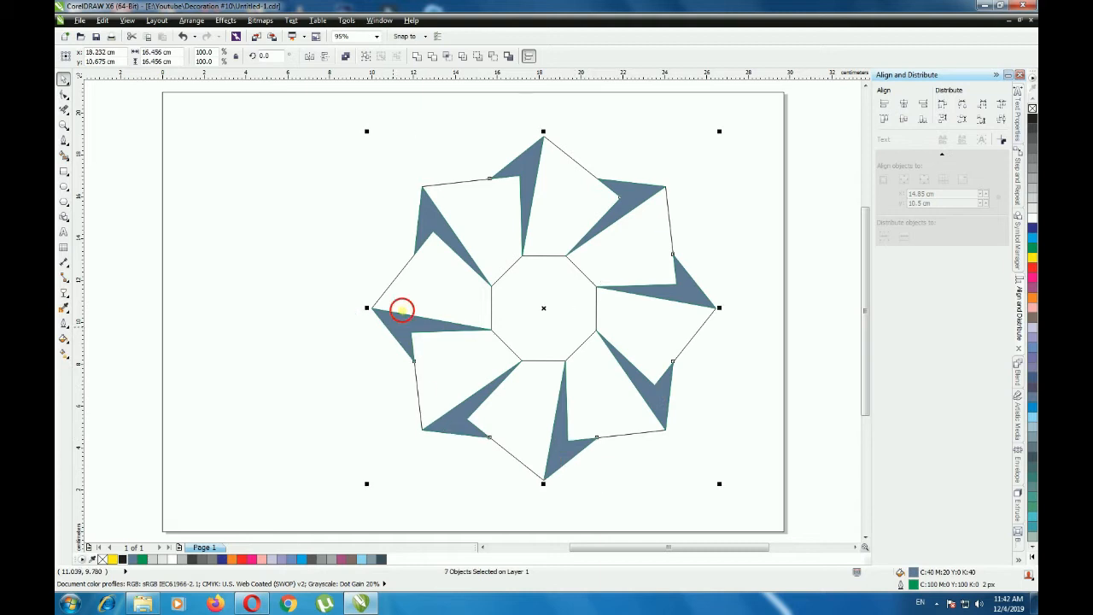
left_click(423, 231, "shift")
right_click(1030, 108)
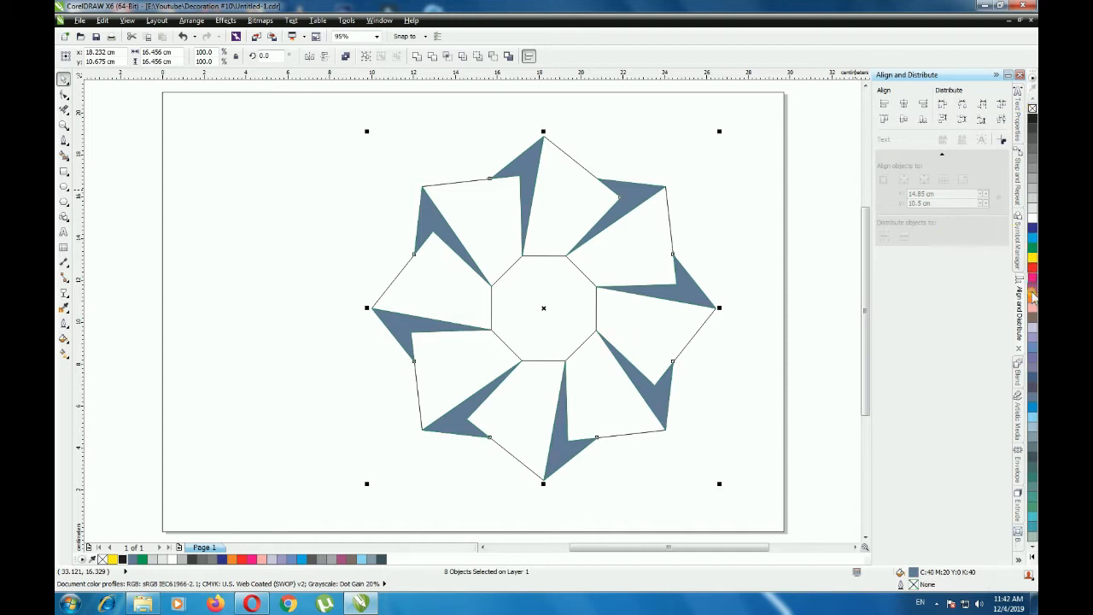
left_click(1032, 319)
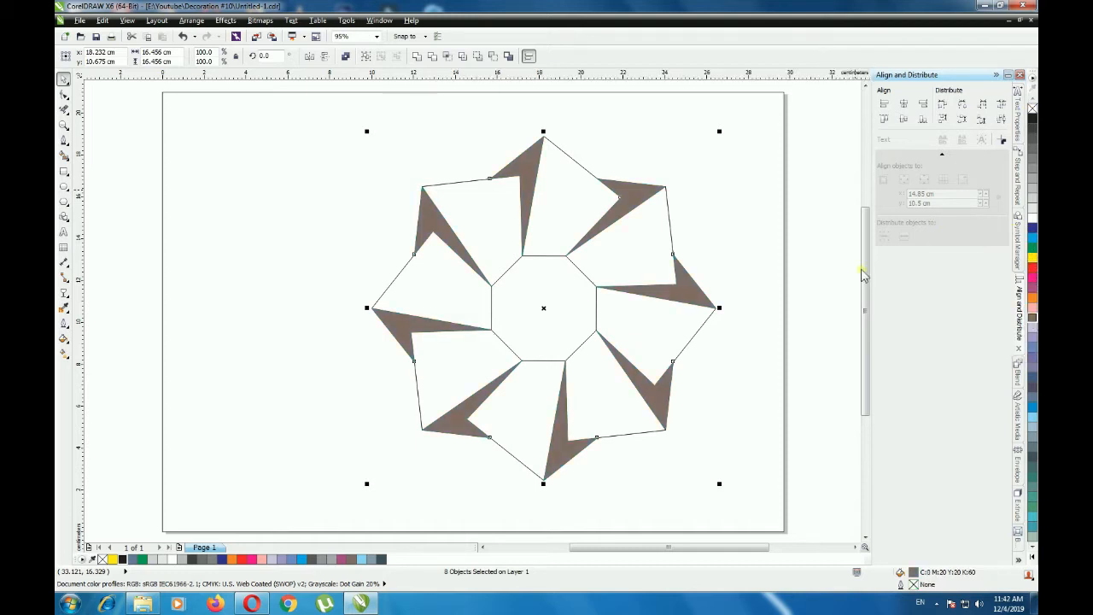
- Select all eight petals around the octagon and fill them with dark slate (C20 M0 Y0 K80)
left_click(824, 278)
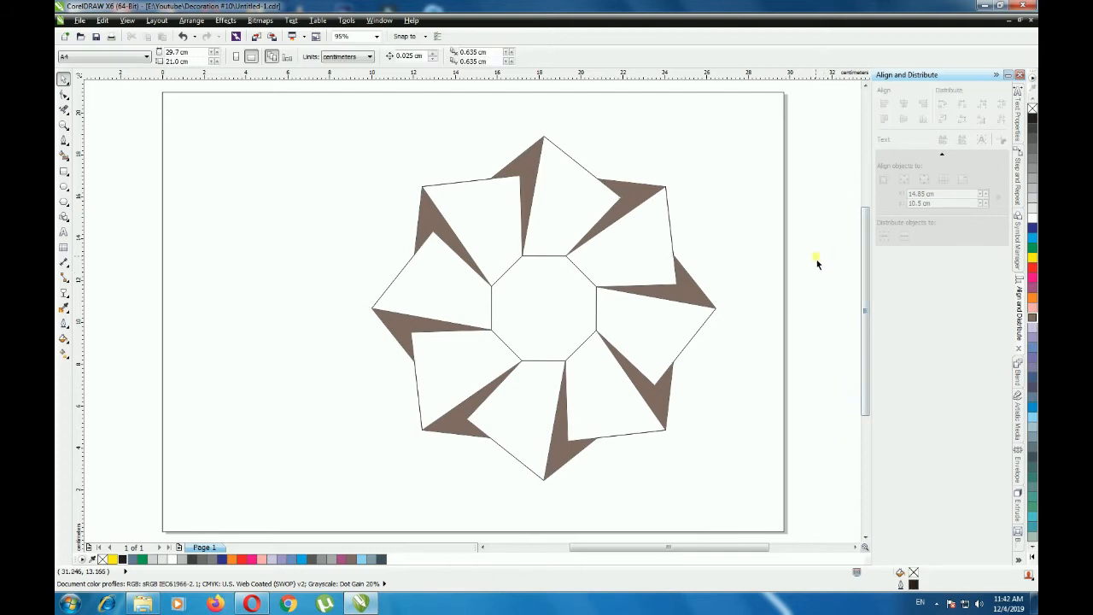
left_click(632, 256)
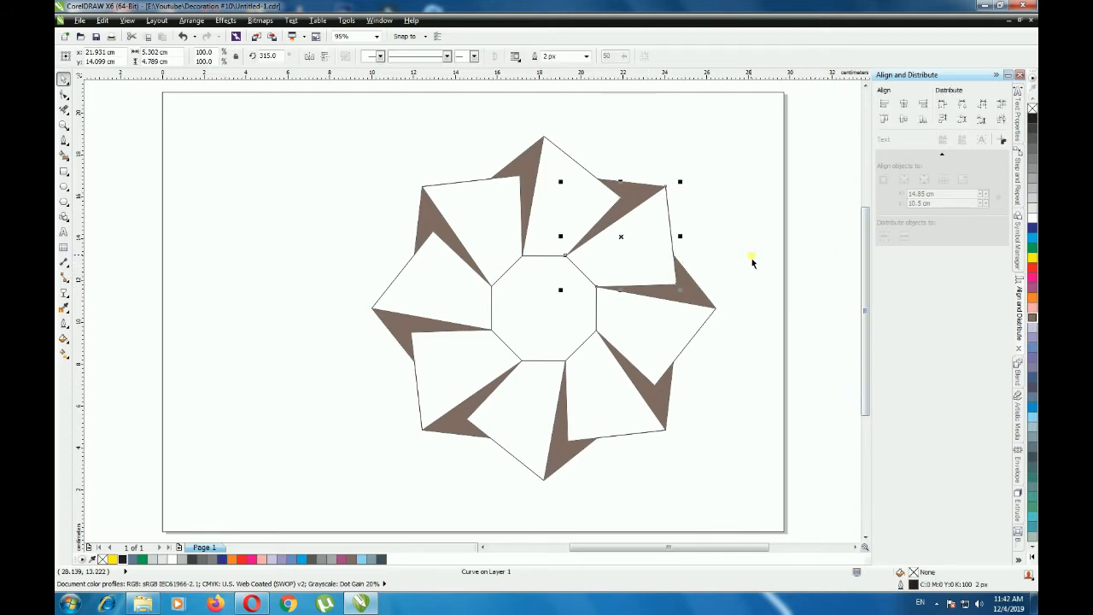
left_click(656, 338)
left_click(608, 393, "shift")
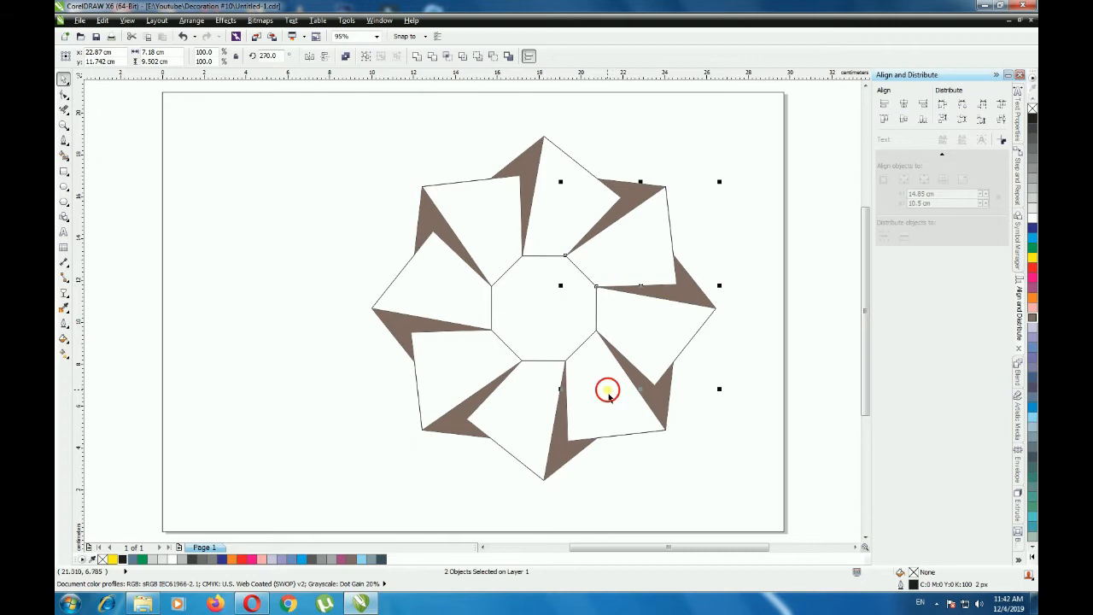
left_click(525, 417, "shift")
left_click(444, 368, "shift")
left_click(437, 295, "shift")
left_click(484, 220, "shift")
left_click(551, 210, "shift")
left_click(1032, 401)
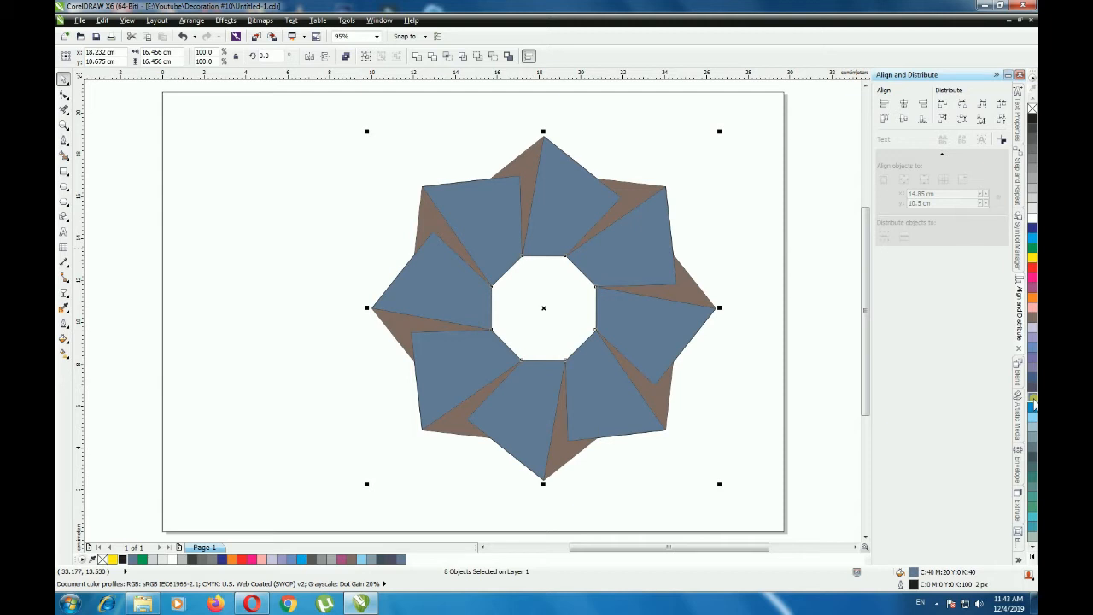
left_click(1031, 459)
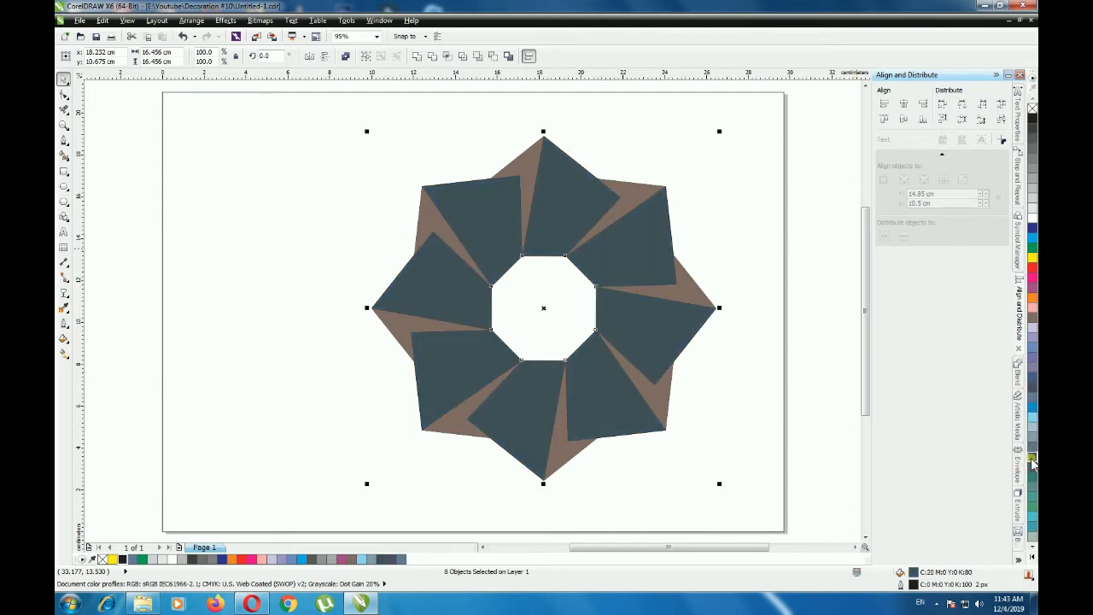
left_click(807, 298)
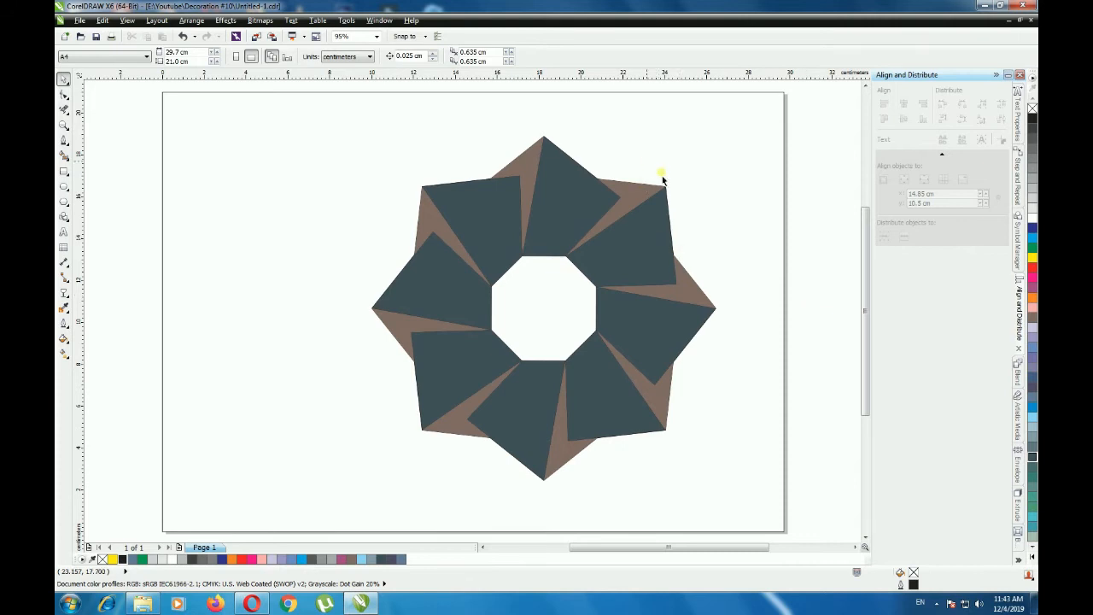
scroll(664, 179, "up", 10)
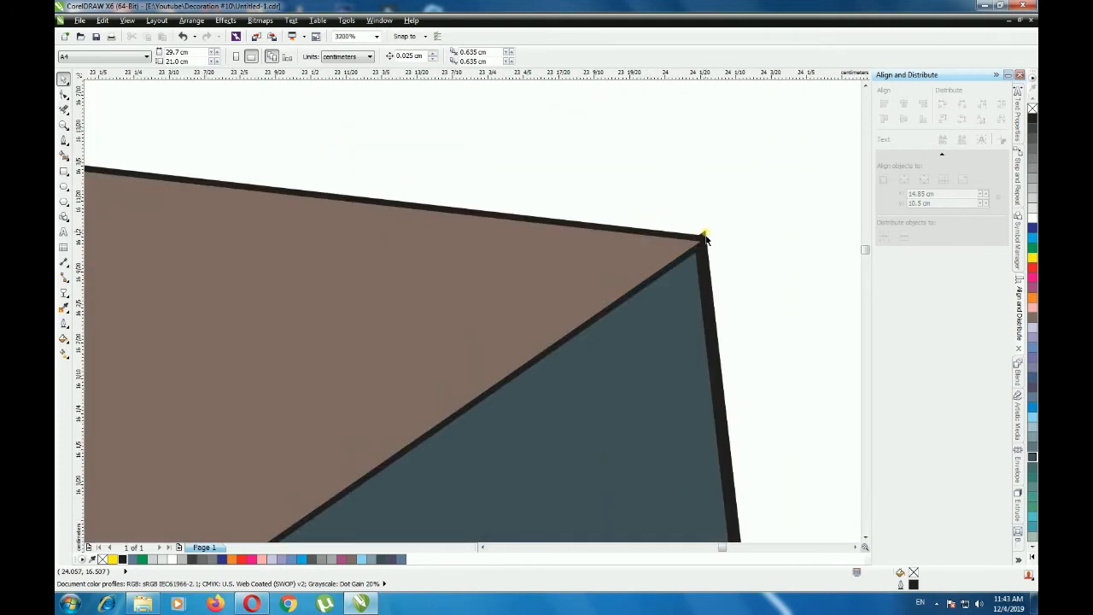
left_click(700, 240)
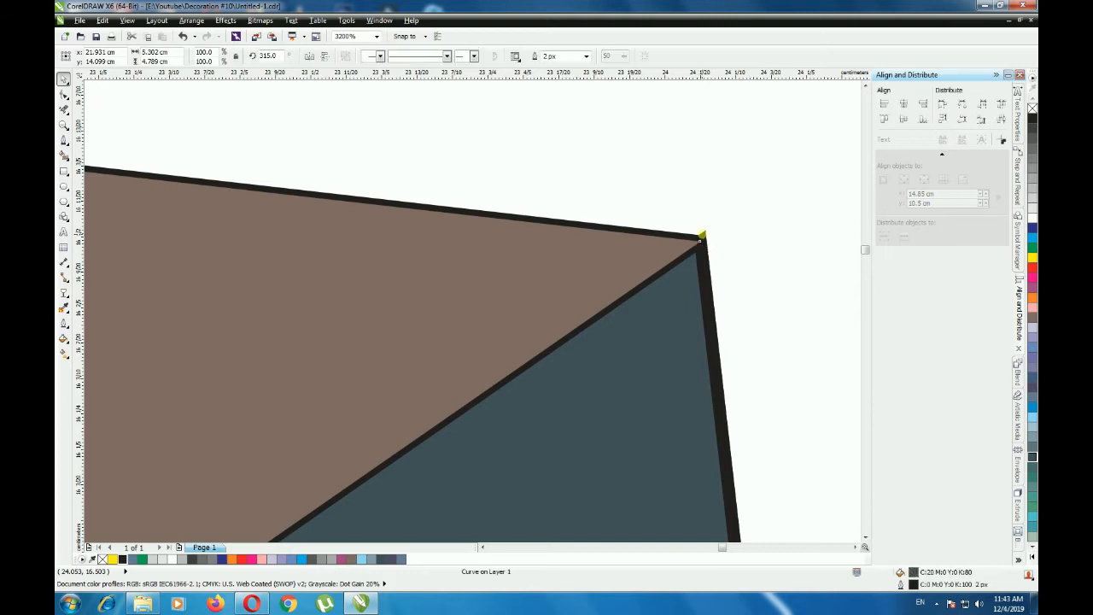
scroll(759, 213, "down", 10)
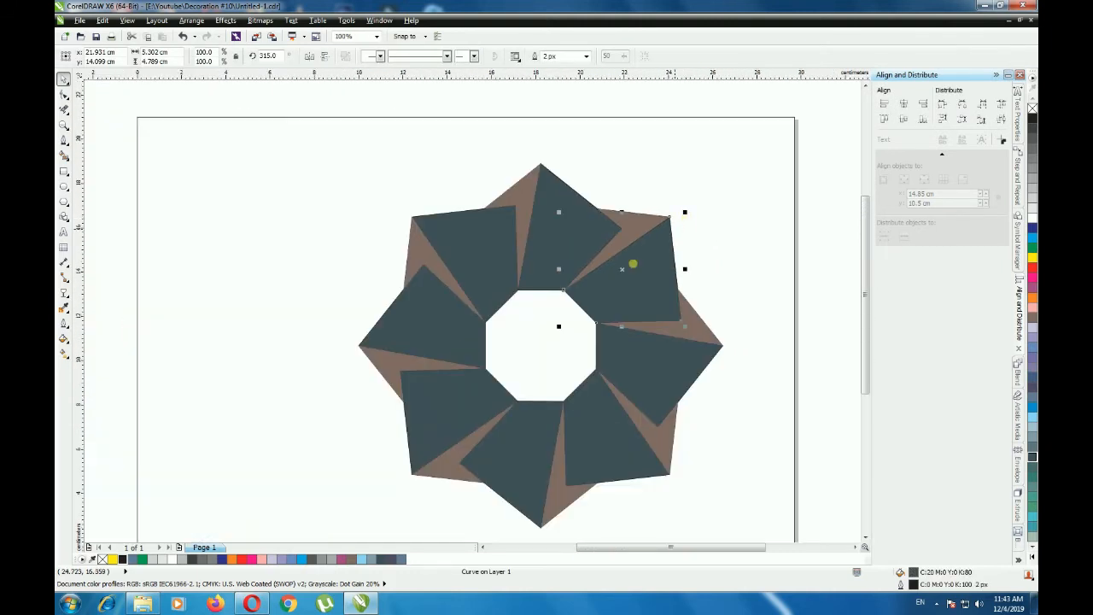
left_click(824, 201)
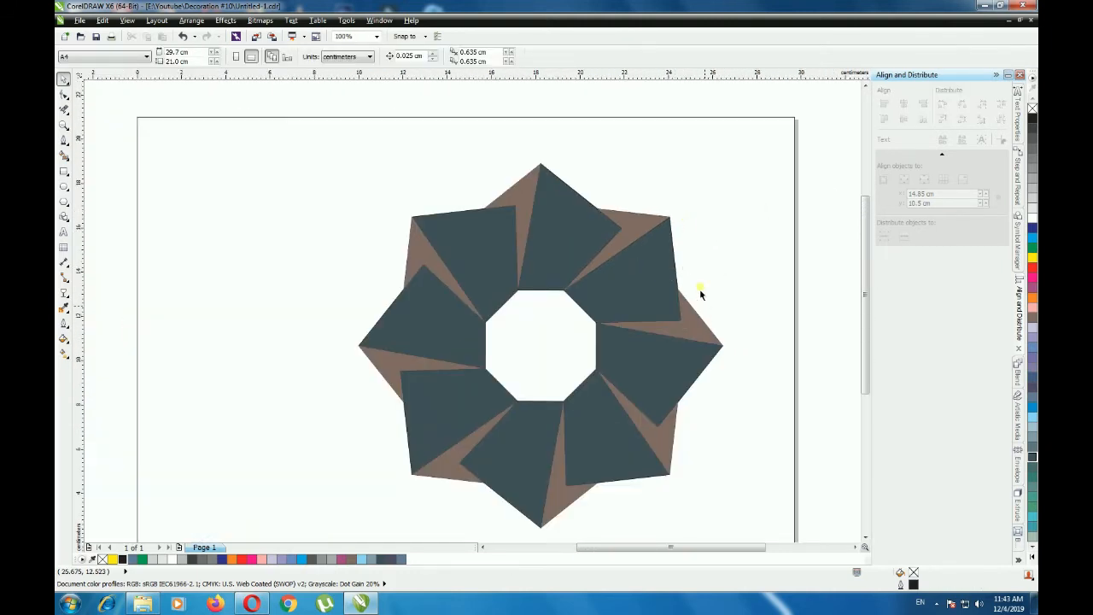
scroll(671, 266, "down", 1)
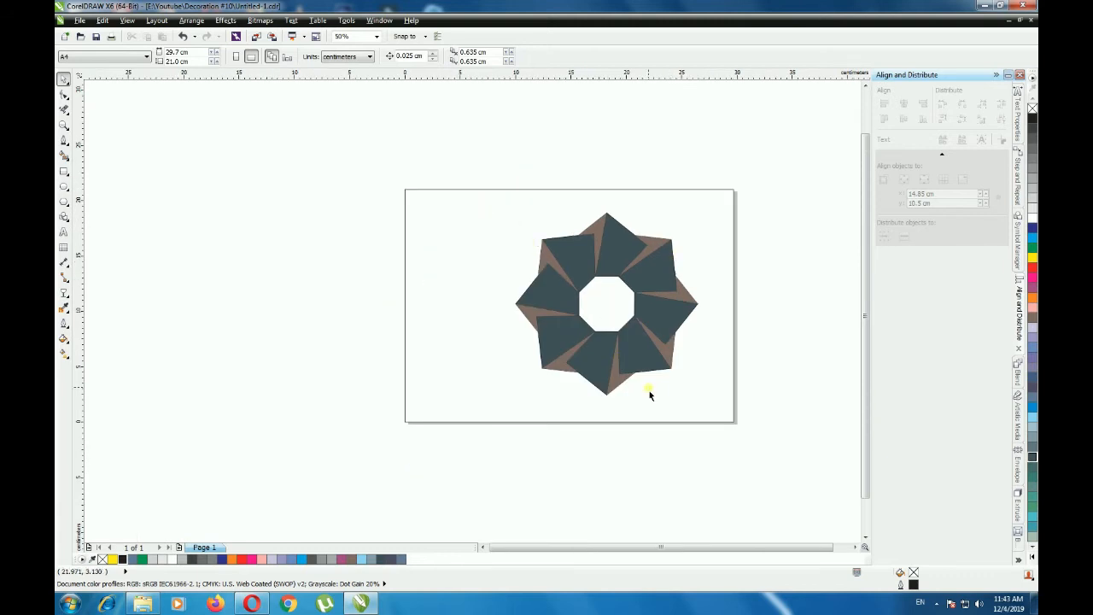
- Select the eight-pointed star outline around the petals and create an enlarged concentric copy about 17.46 cm wide
scroll(649, 394, "up", 1)
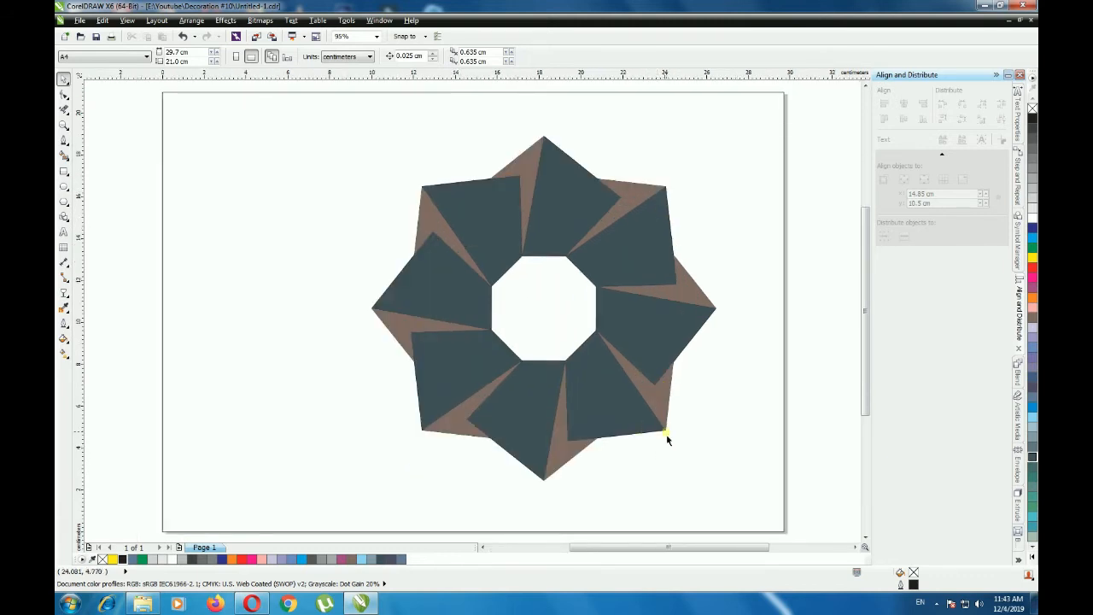
scroll(666, 435, "up", 5)
scroll(664, 408, "up", 2)
left_click_drag(624, 311, 689, 314)
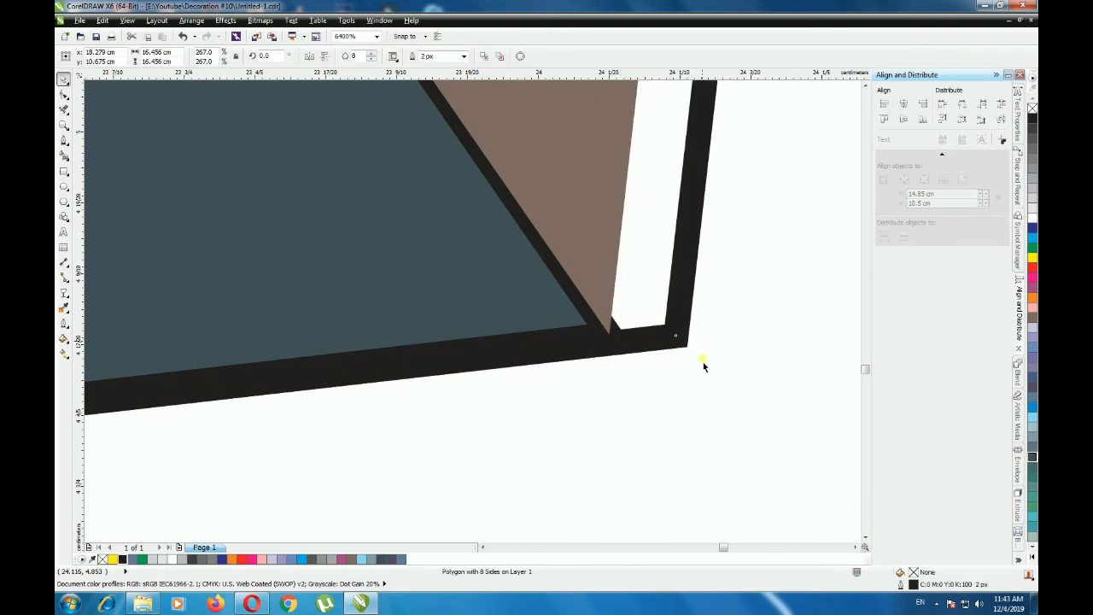
scroll(703, 362, "down", 6)
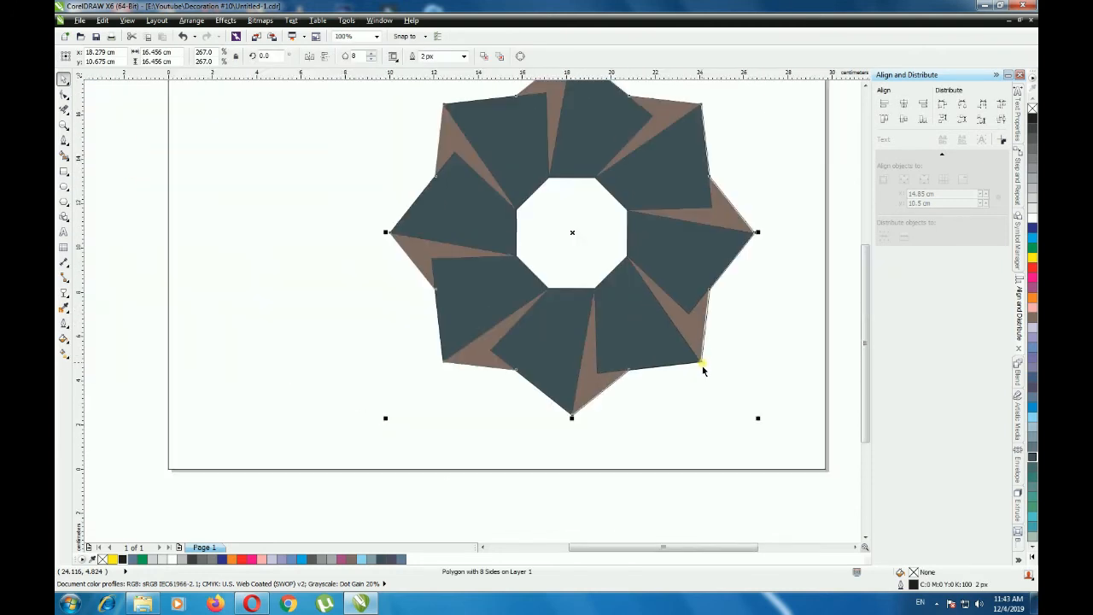
key("shift+F4")
key("ctrl+z")
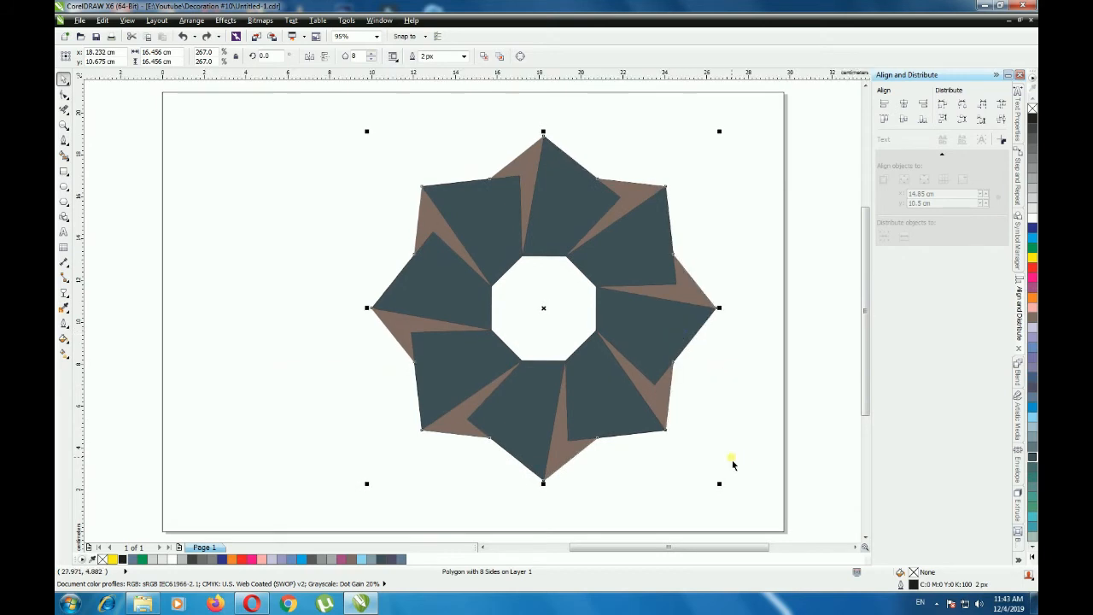
left_click_drag(718, 483, 738, 506)
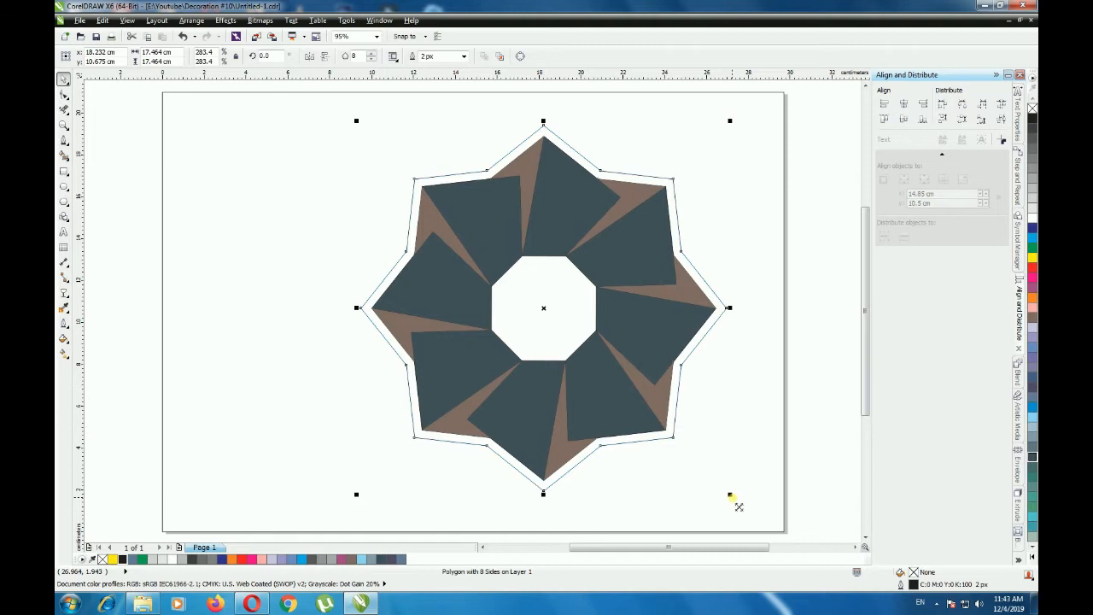
left_click(752, 381)
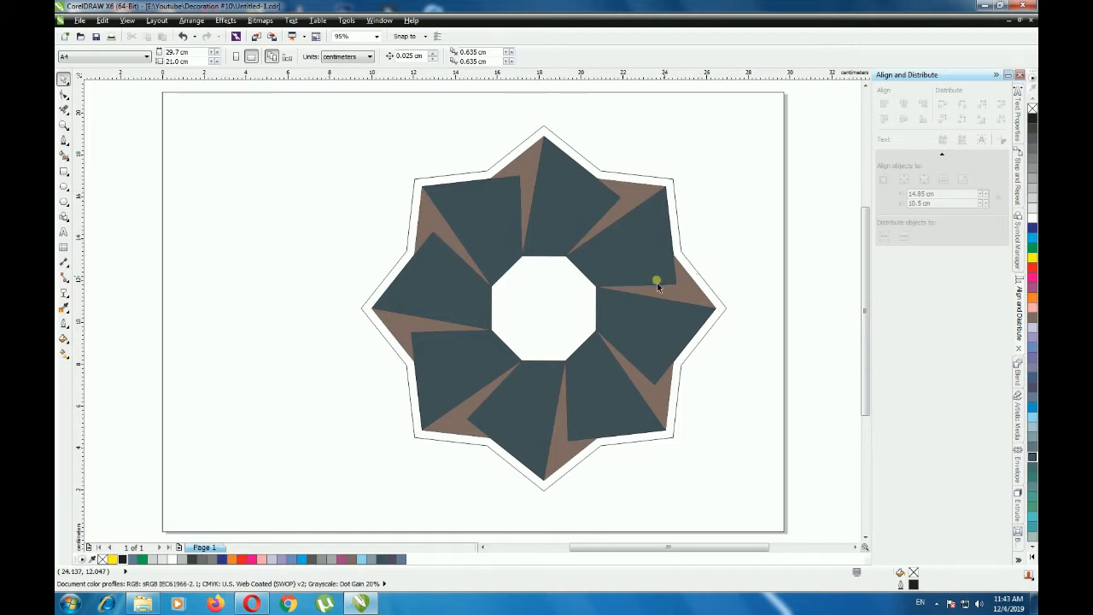
- Send the enlarged outer star to the back of the page
left_click(547, 311)
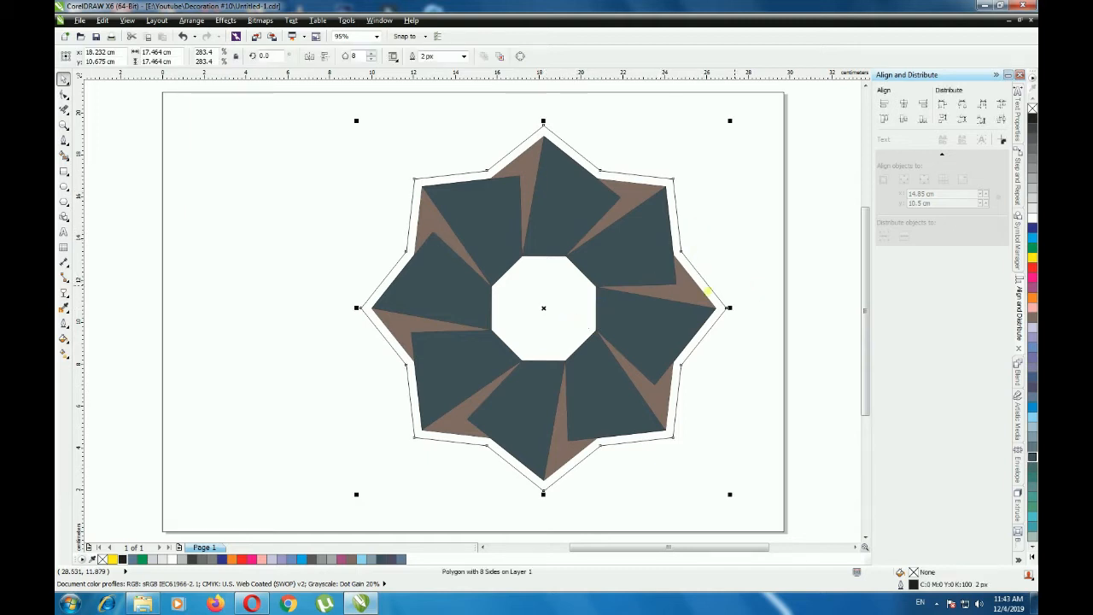
right_click(716, 300)
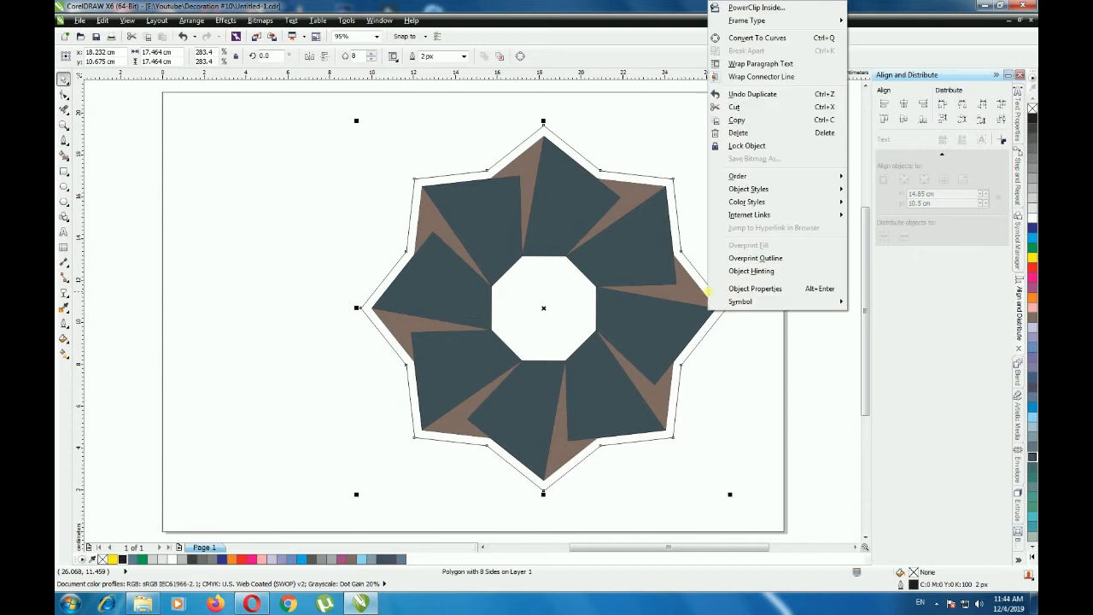
mouse_move(773, 178)
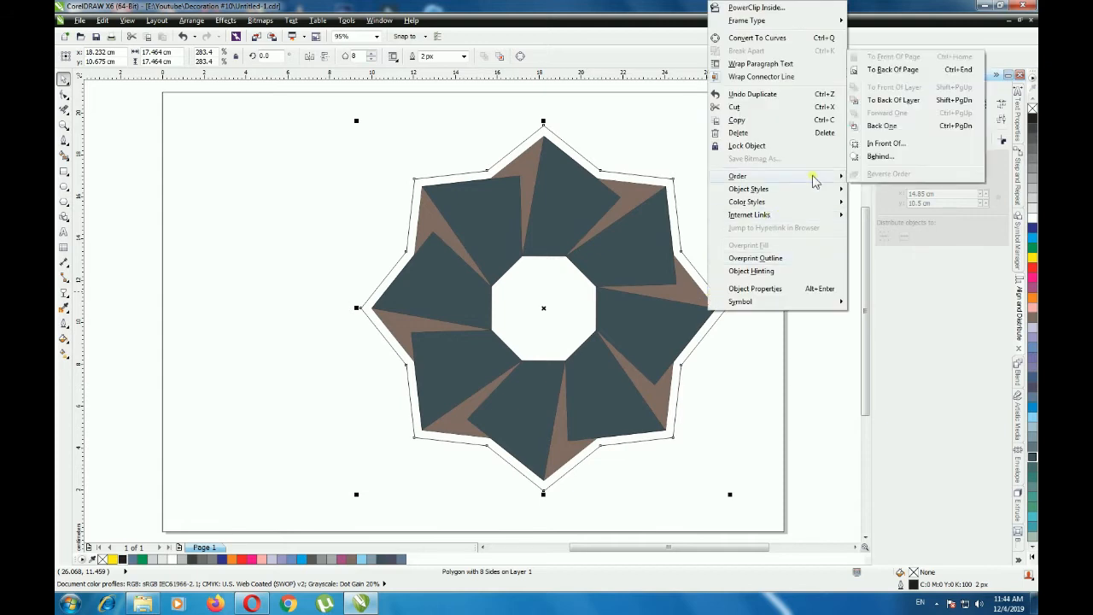
left_click(892, 70)
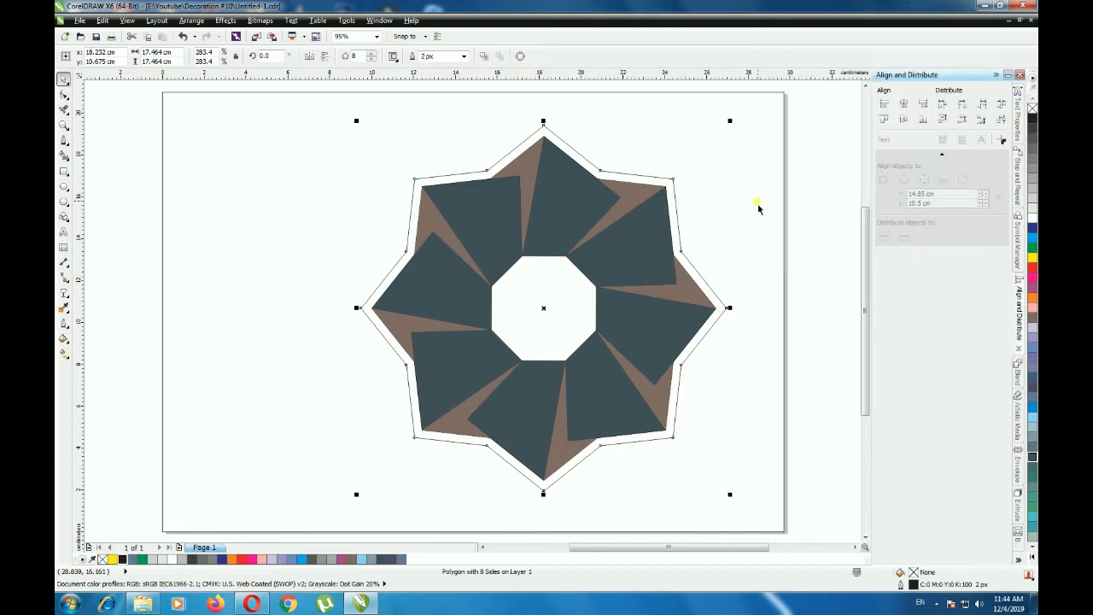
- Set the outer star's outline width to 3 px
left_click(683, 252)
left_click(464, 56)
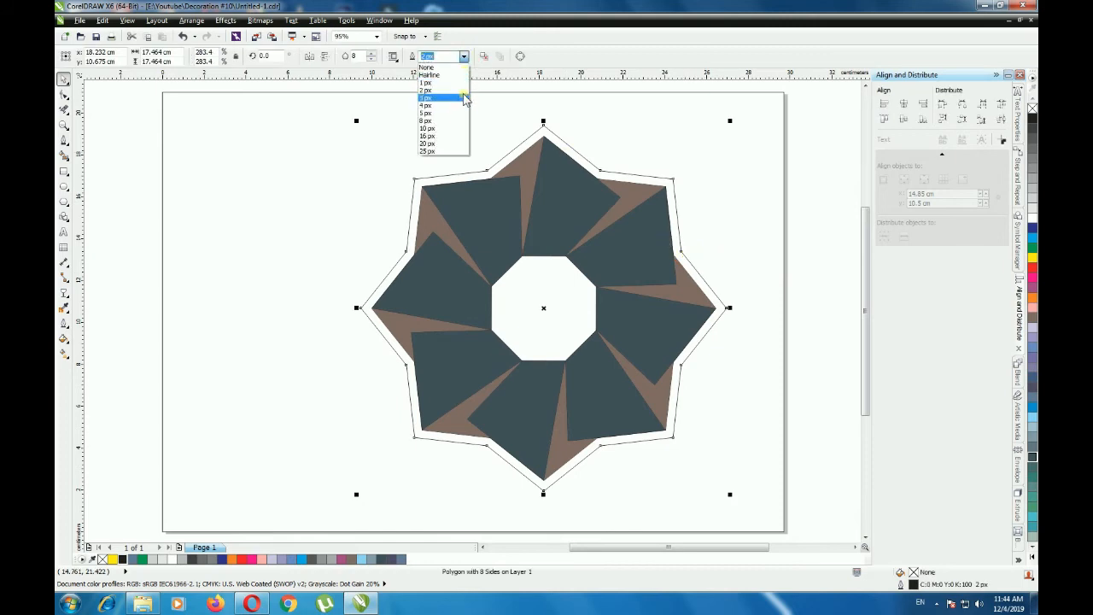
left_click(462, 98)
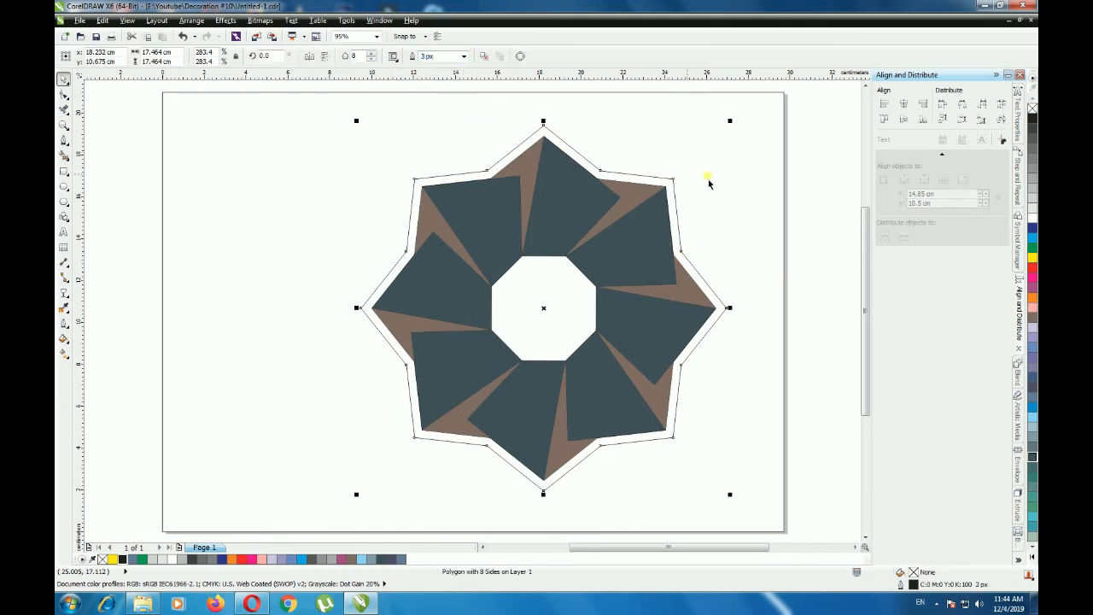
left_click(813, 184)
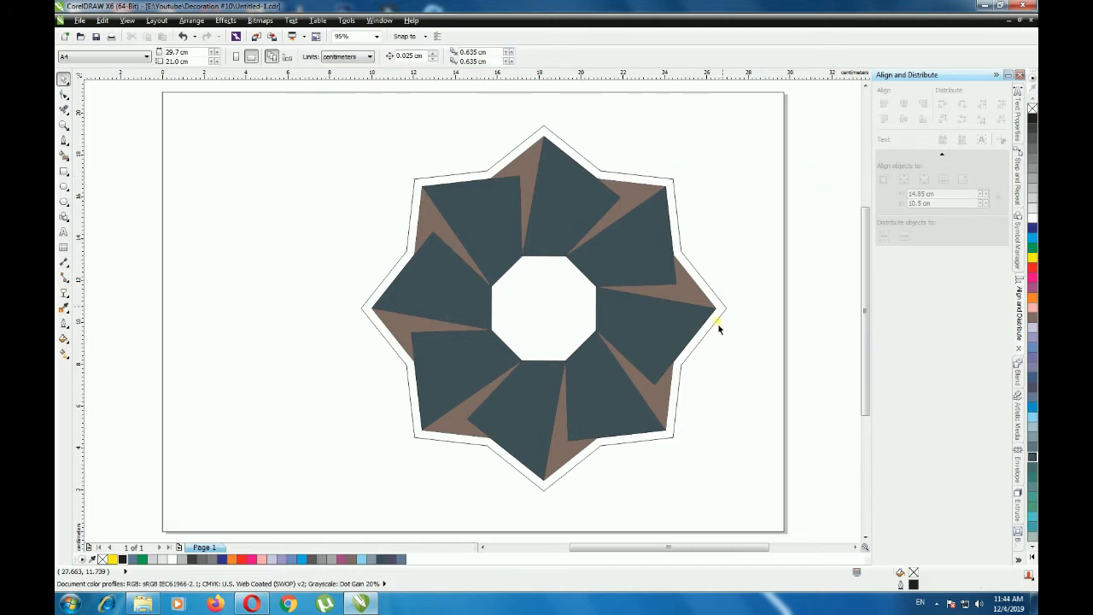
scroll(680, 379, "up", 5)
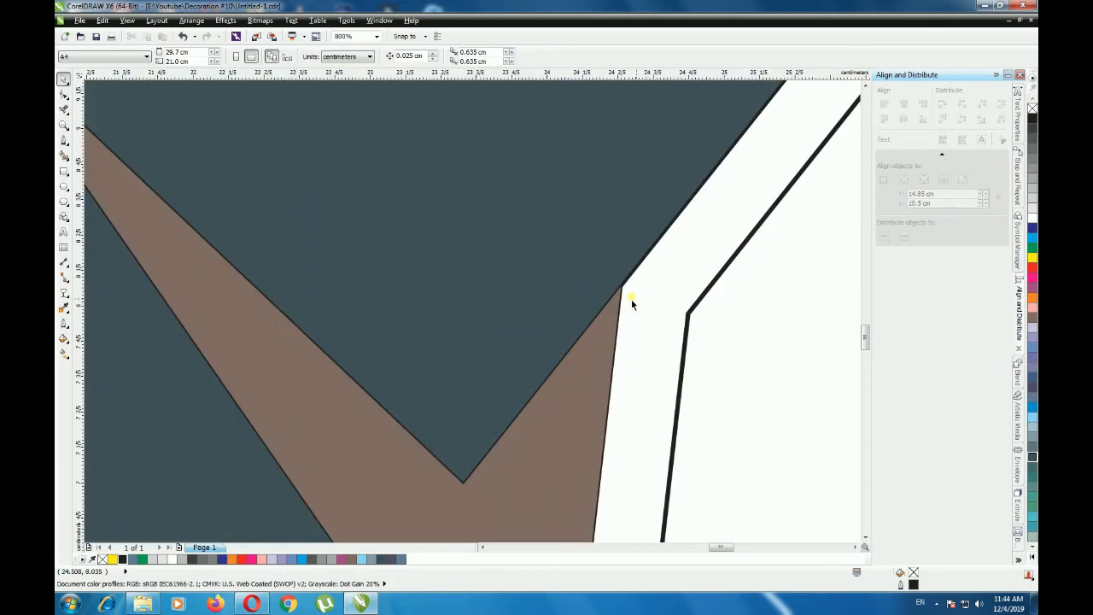
scroll(636, 301, "up", 1)
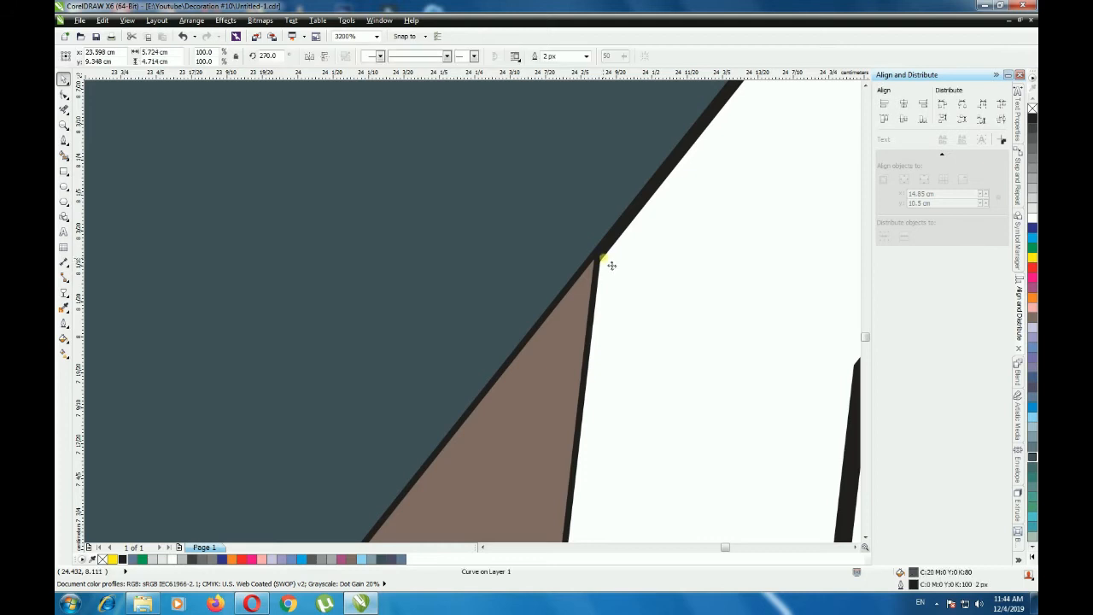
scroll(671, 307, "down", 2)
scroll(665, 316, "down", 2)
left_click(691, 431)
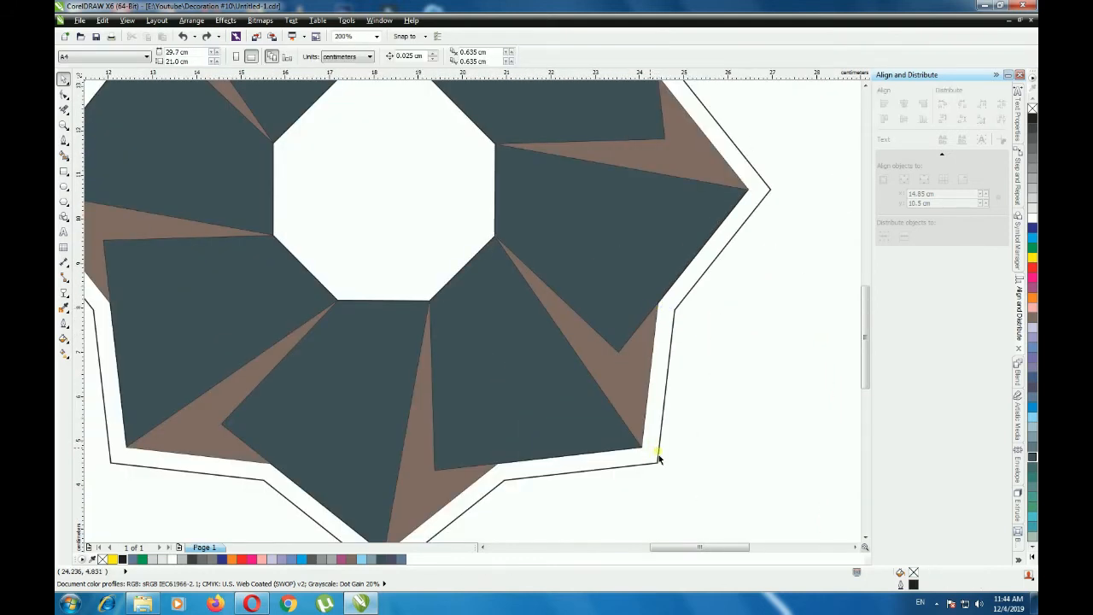
- Set the inner star's outline width to 8 px and enlarge it about its centre to about 16.62 cm wide
scroll(654, 448, "up", 5)
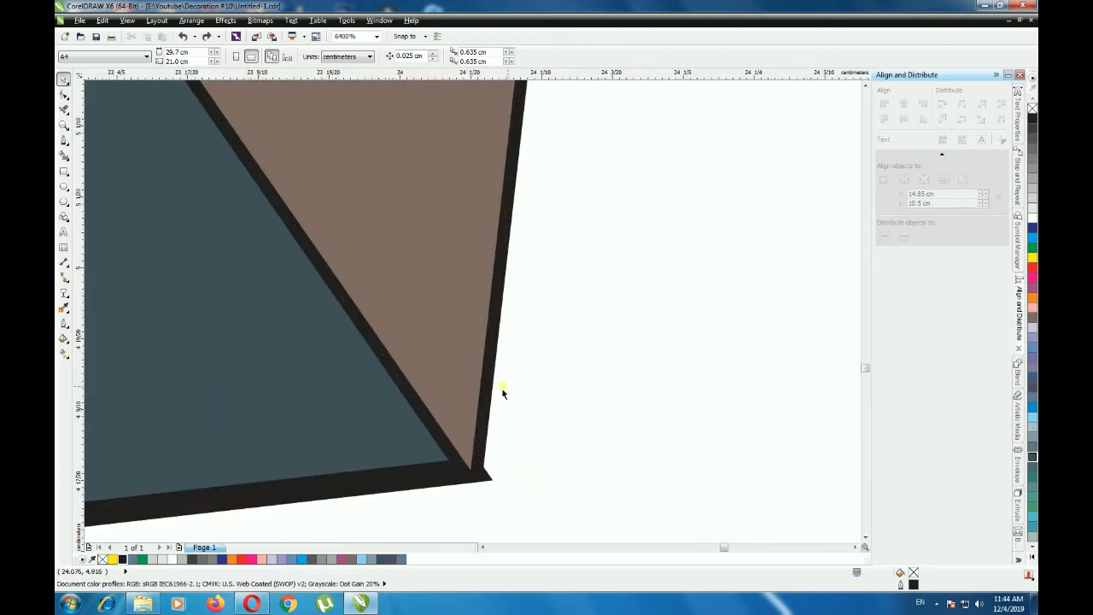
left_click(486, 386)
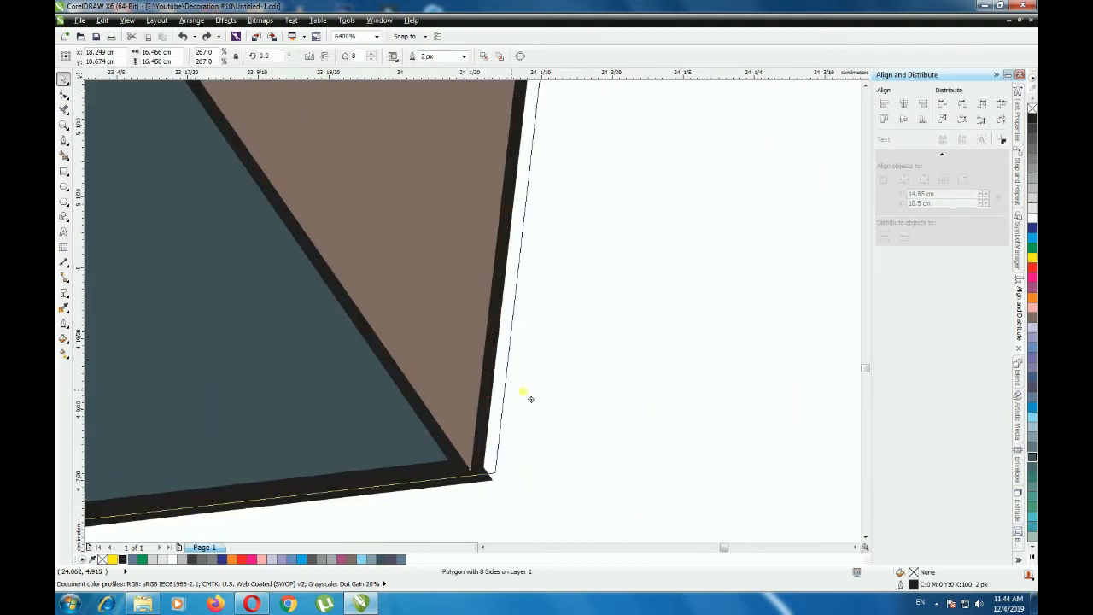
scroll(538, 384, "down", 1)
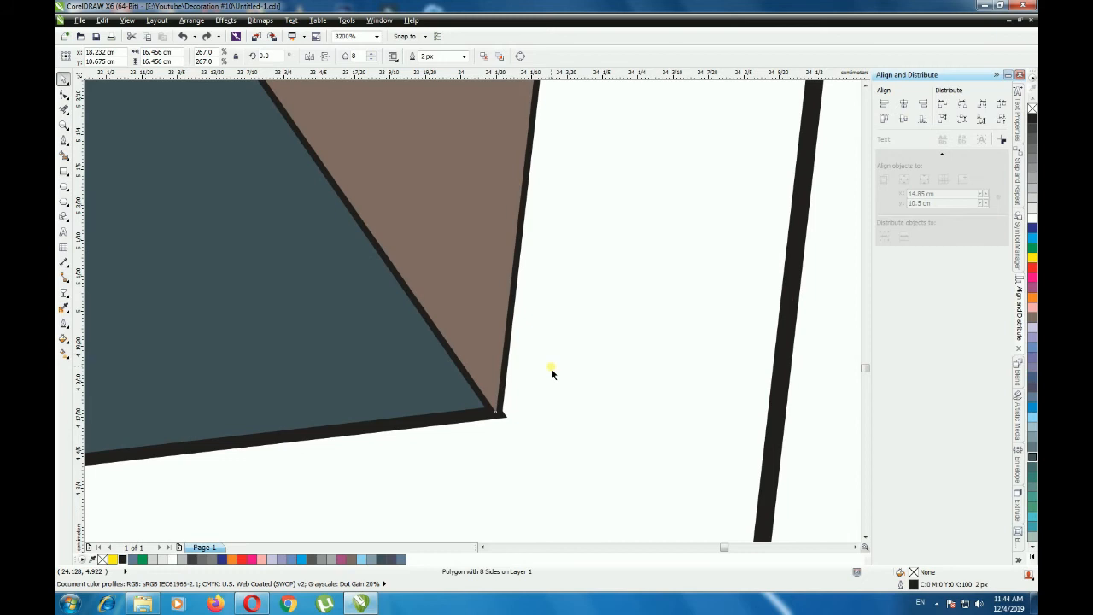
key("shift+F4")
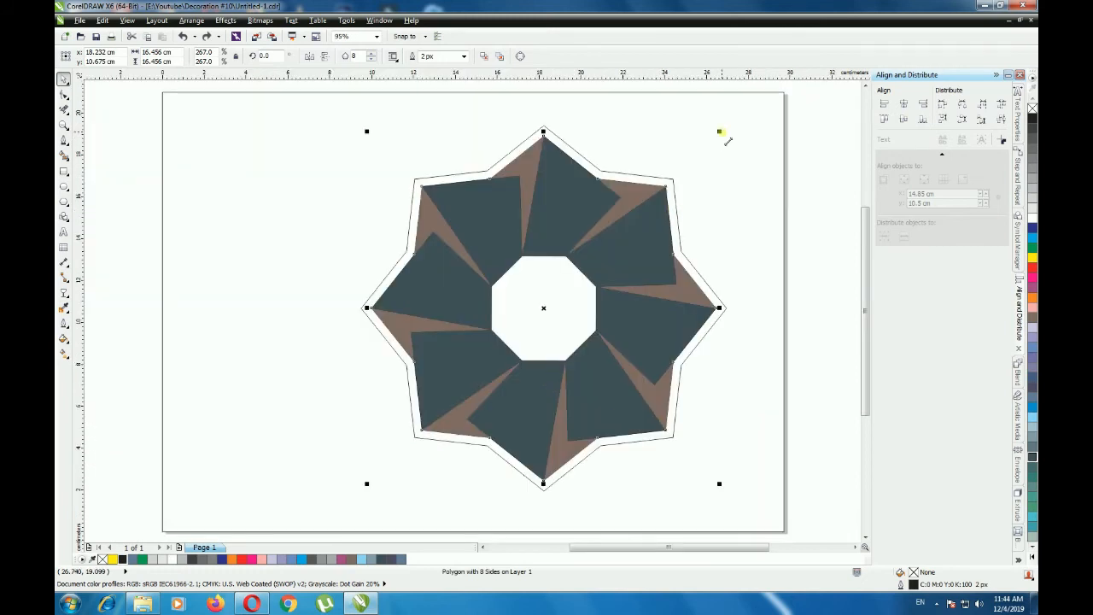
left_click(464, 56)
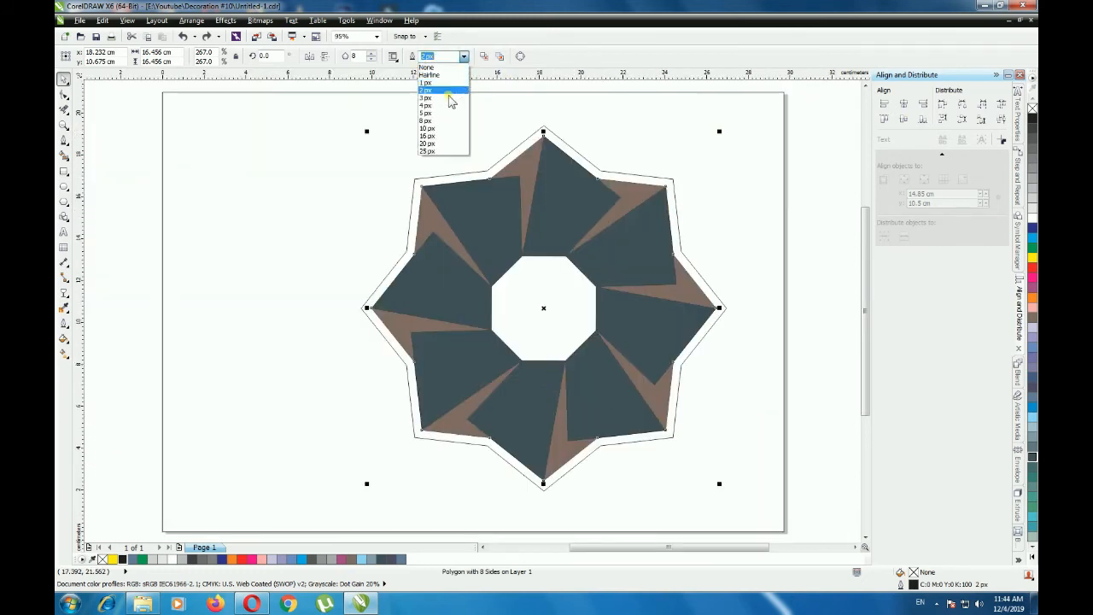
left_click(450, 123)
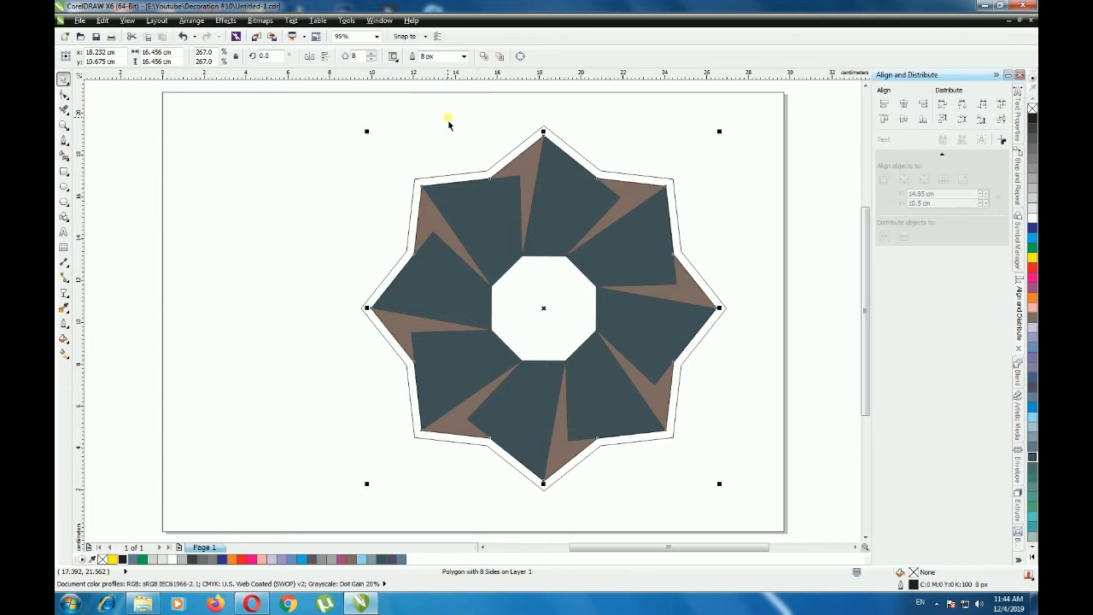
left_click_drag(719, 131, 722, 129)
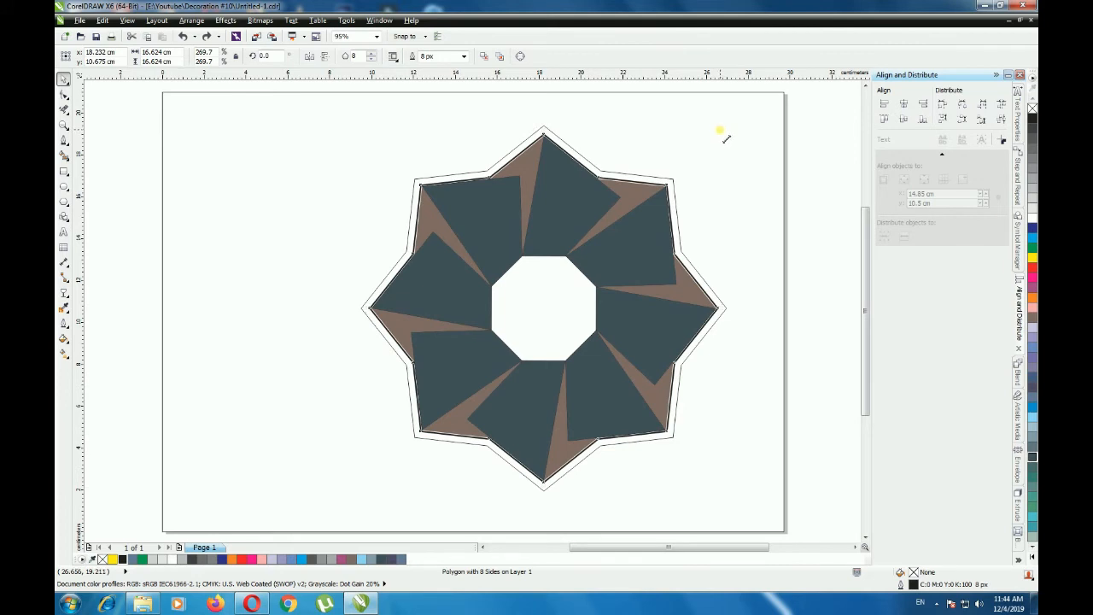
- Resize the inner star outline about its centre to about 16.51 cm wide
left_click_drag(721, 130, 743, 125)
scroll(725, 134, "up", 2)
key("shift+F4")
left_click(824, 176)
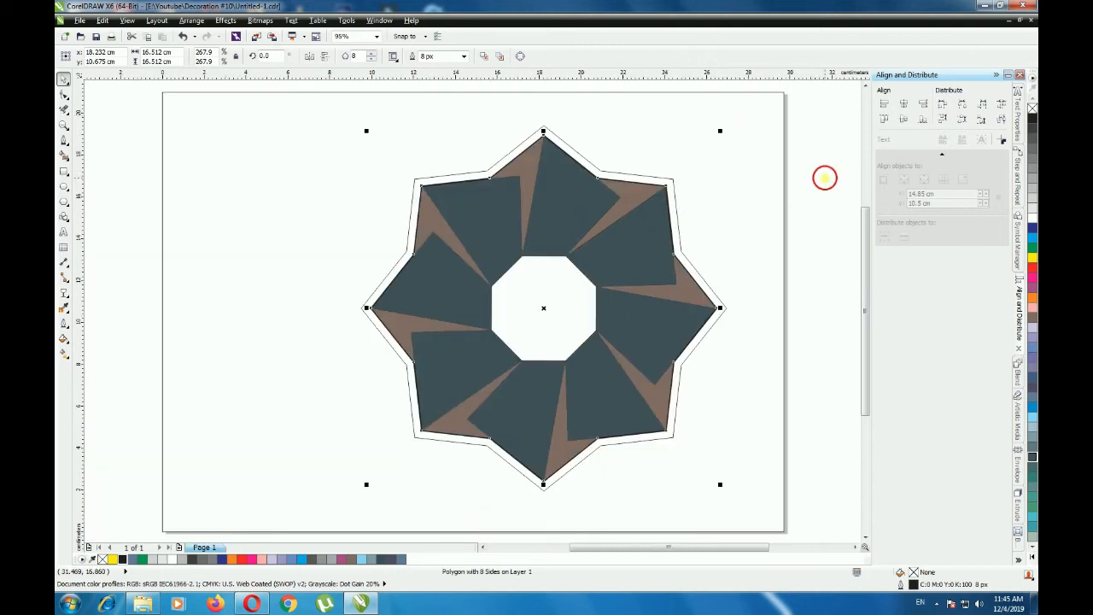
- Select the outer eight-pointed star and fill it with 40% black
left_click(673, 182)
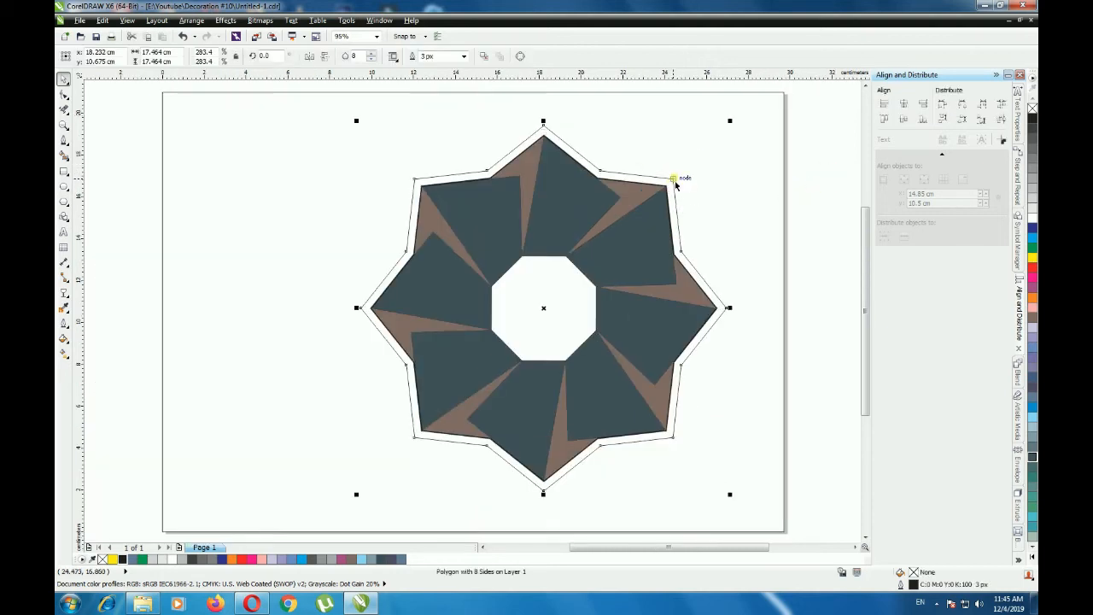
left_click(812, 175)
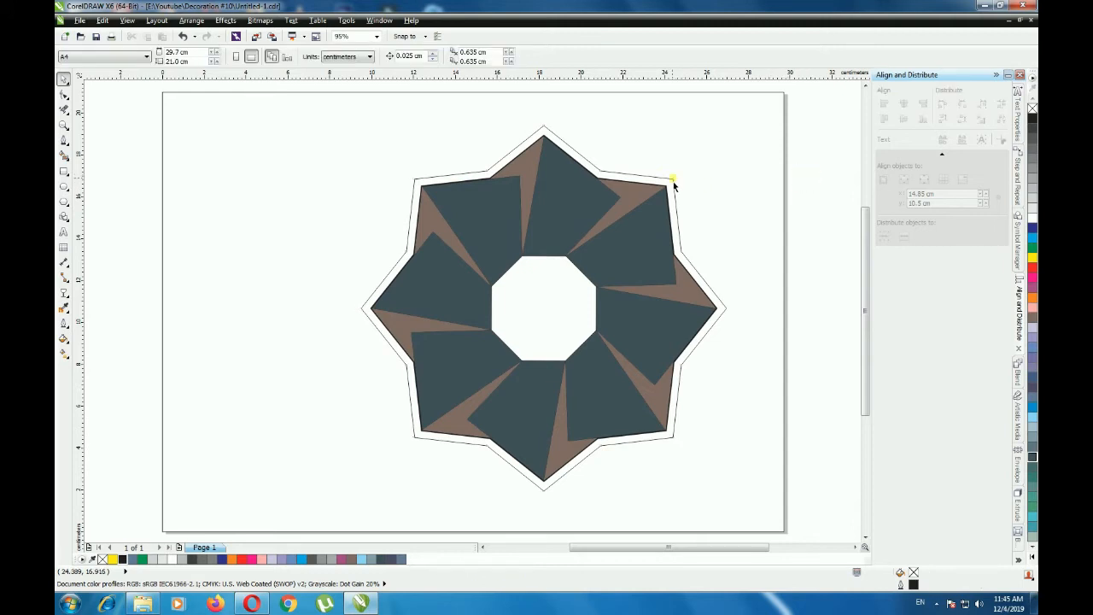
left_click(674, 182)
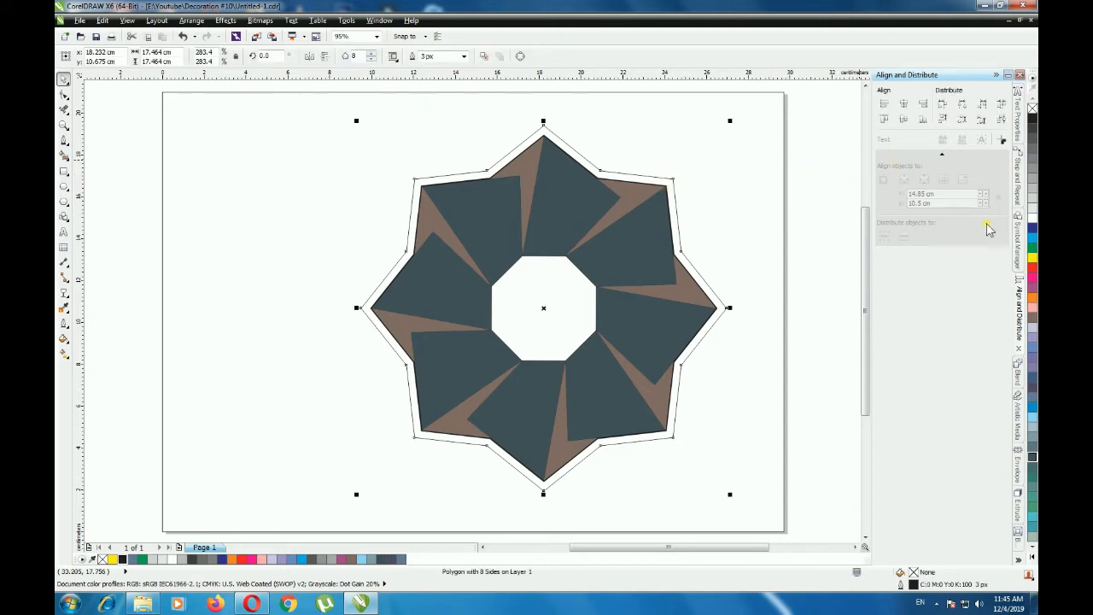
left_click(1033, 182)
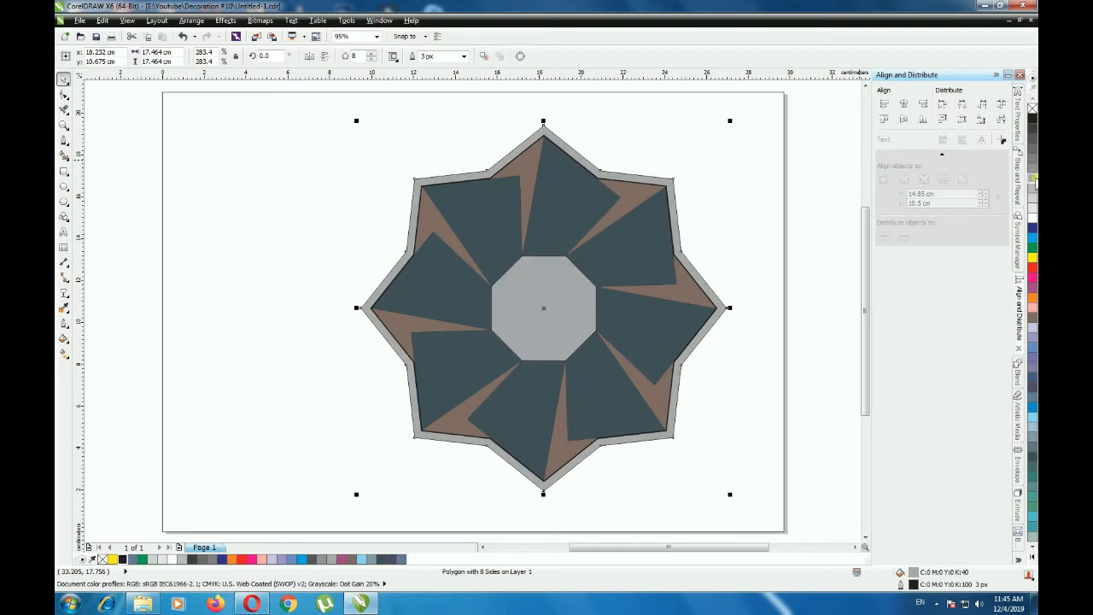
- Examine the central octagon and the inner star outline to determine which objects lie over the grey area
left_click(666, 293)
left_click(566, 310)
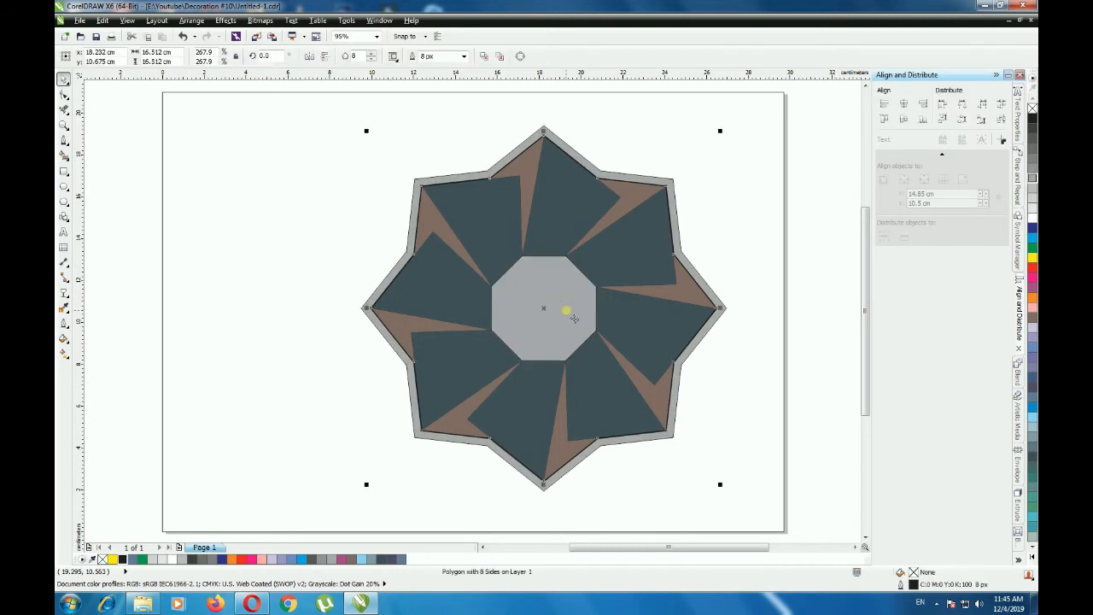
left_click(809, 246)
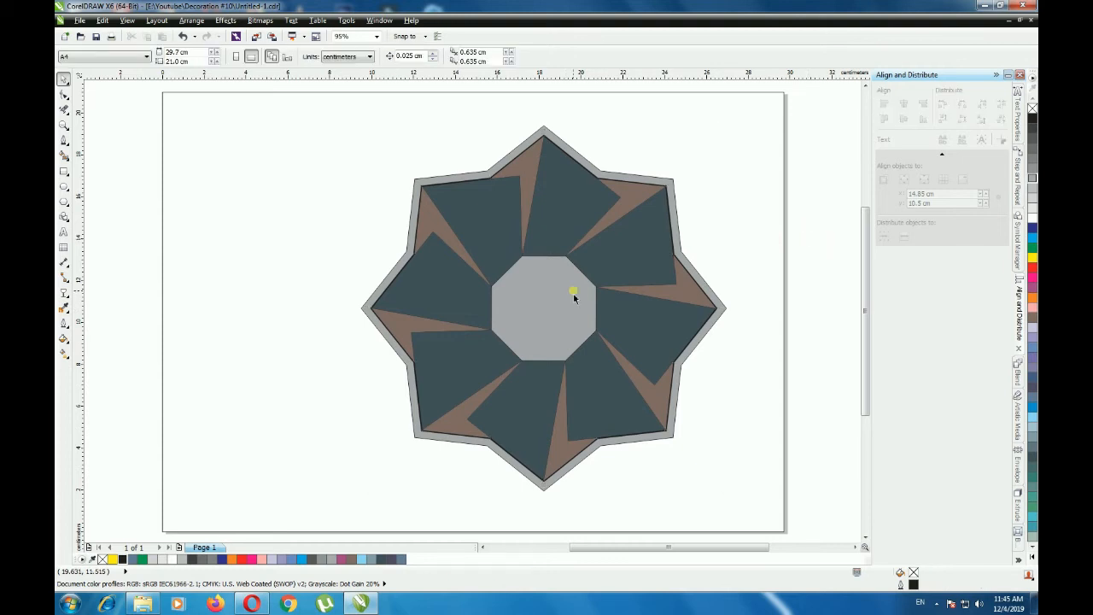
scroll(618, 291, "up", 3)
left_click(617, 270)
scroll(543, 287, "down", 3)
scroll(545, 287, "up", 2)
left_click(509, 289)
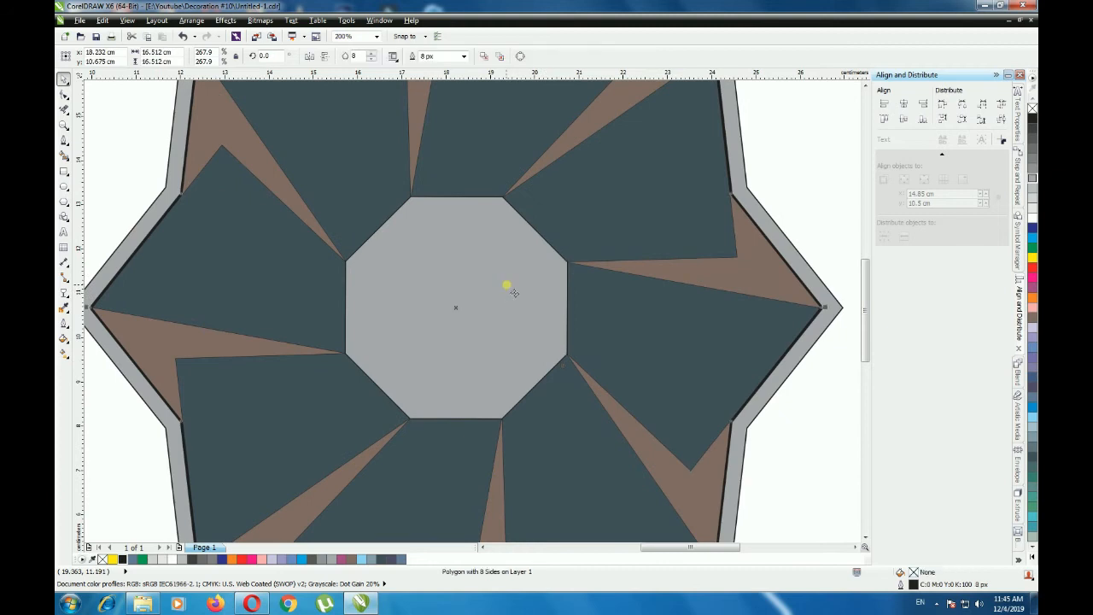
scroll(507, 285, "down", 1)
left_click(704, 265)
left_click_drag(787, 227, 423, 350)
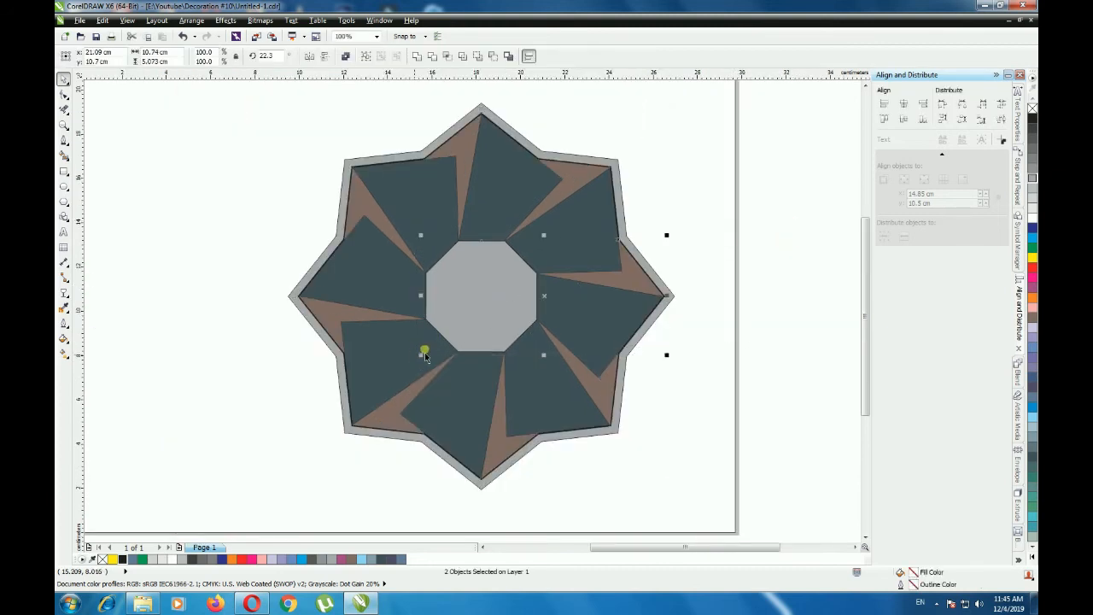
left_click(728, 279)
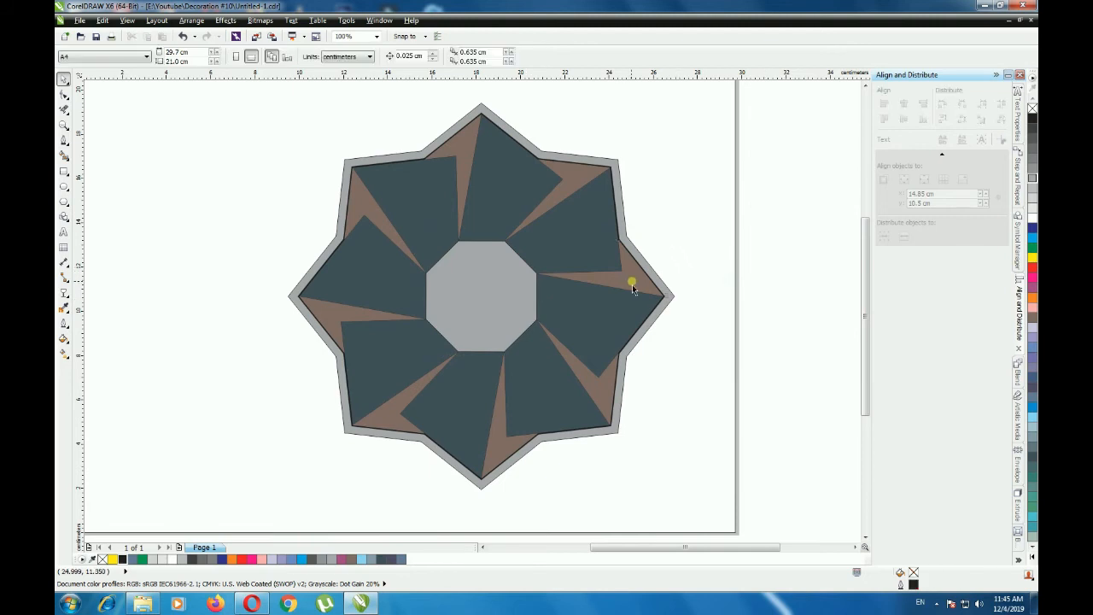
key("shift+F4")
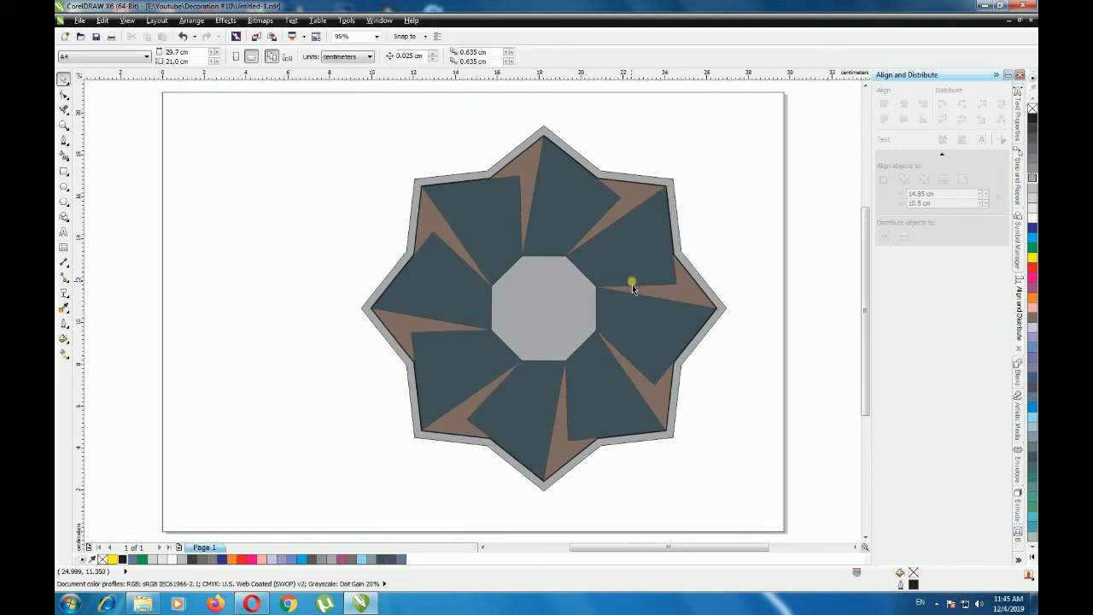
- Move the inner star outline back one position in the stacking order
left_click(526, 298)
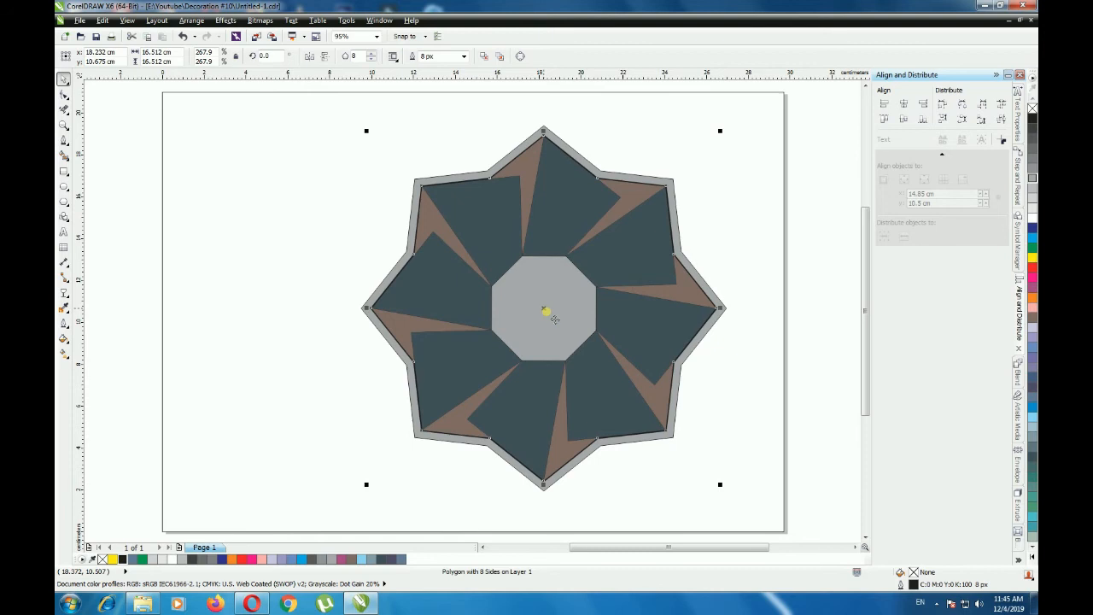
right_click(549, 310)
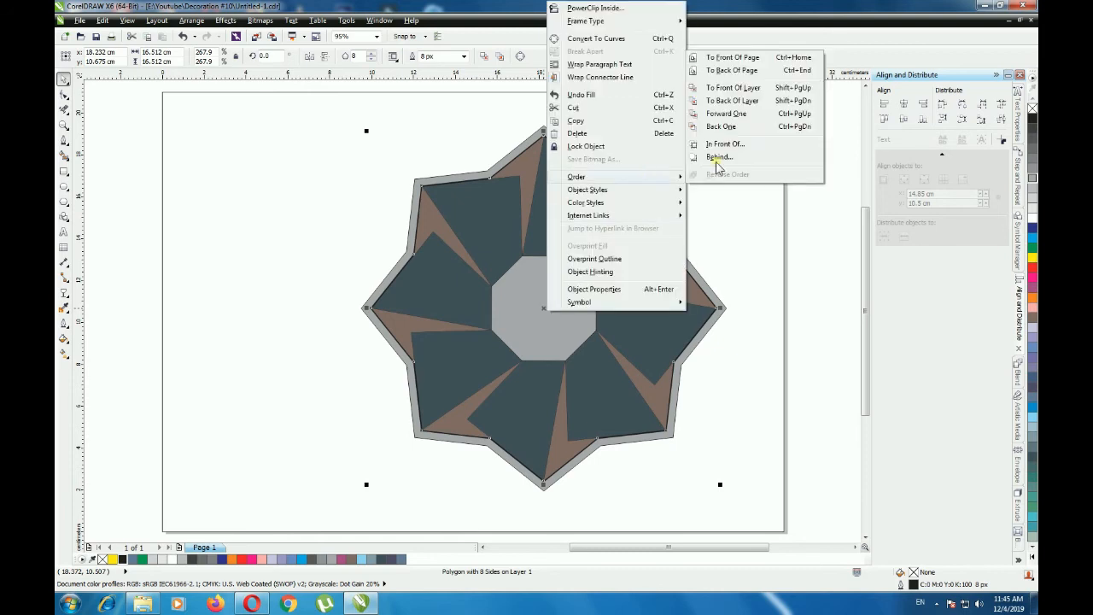
left_click(734, 129)
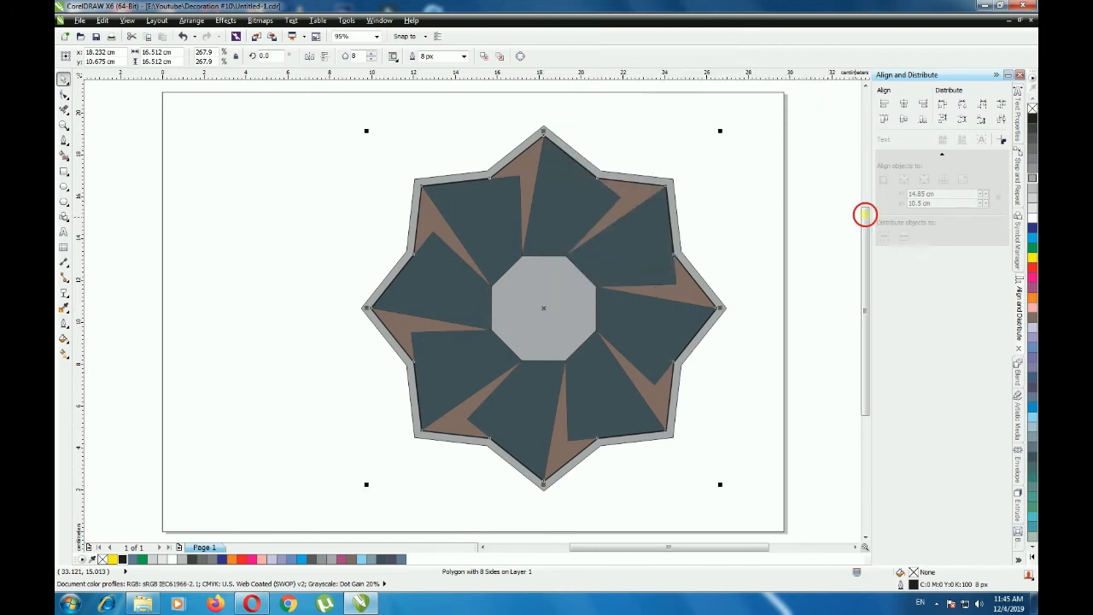
left_click(826, 241)
left_click(581, 300)
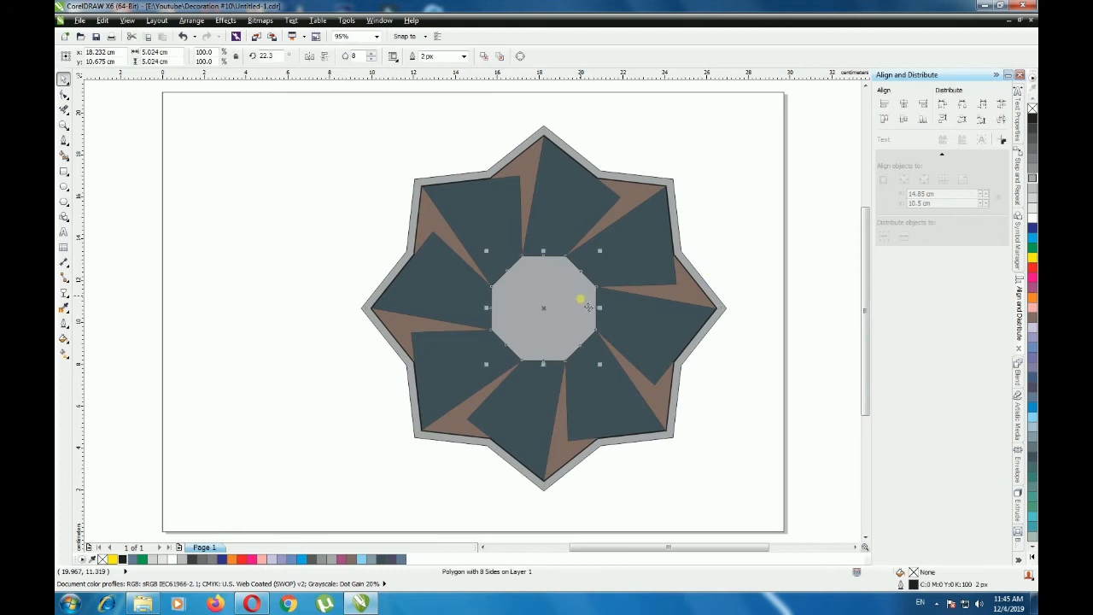
left_click(835, 262)
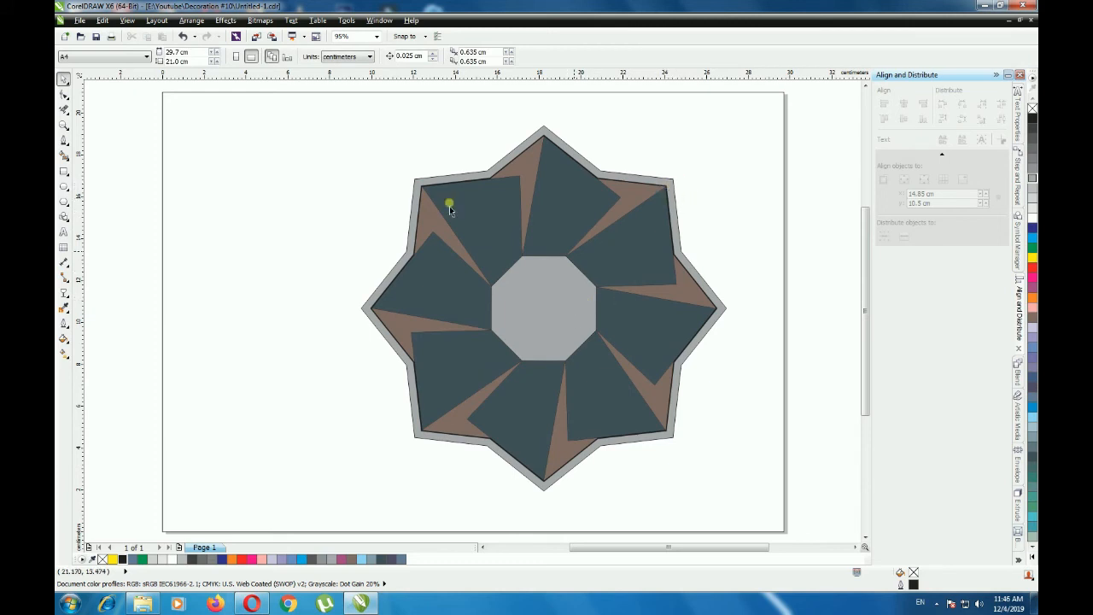
- Apply a radial interactive fill to the outer star
left_click(544, 129)
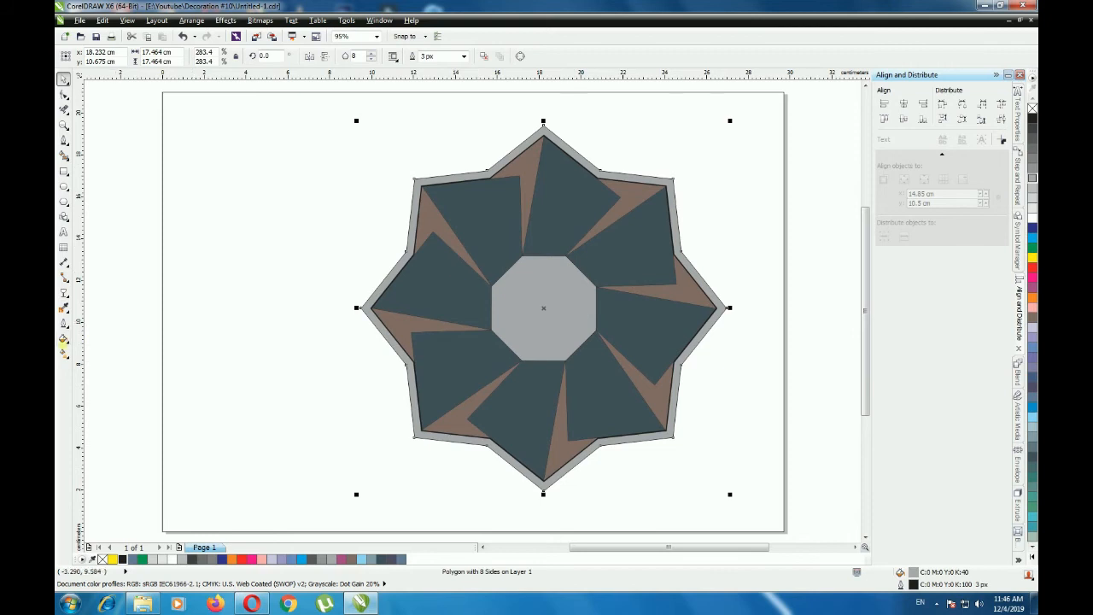
left_click(63, 353)
left_click(130, 355)
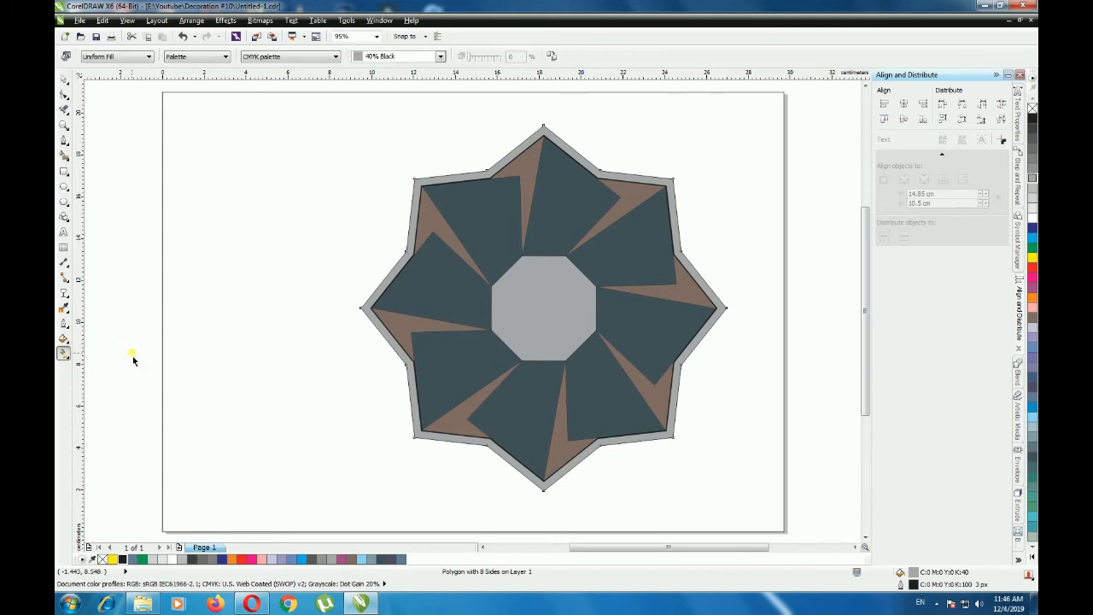
left_click(115, 57)
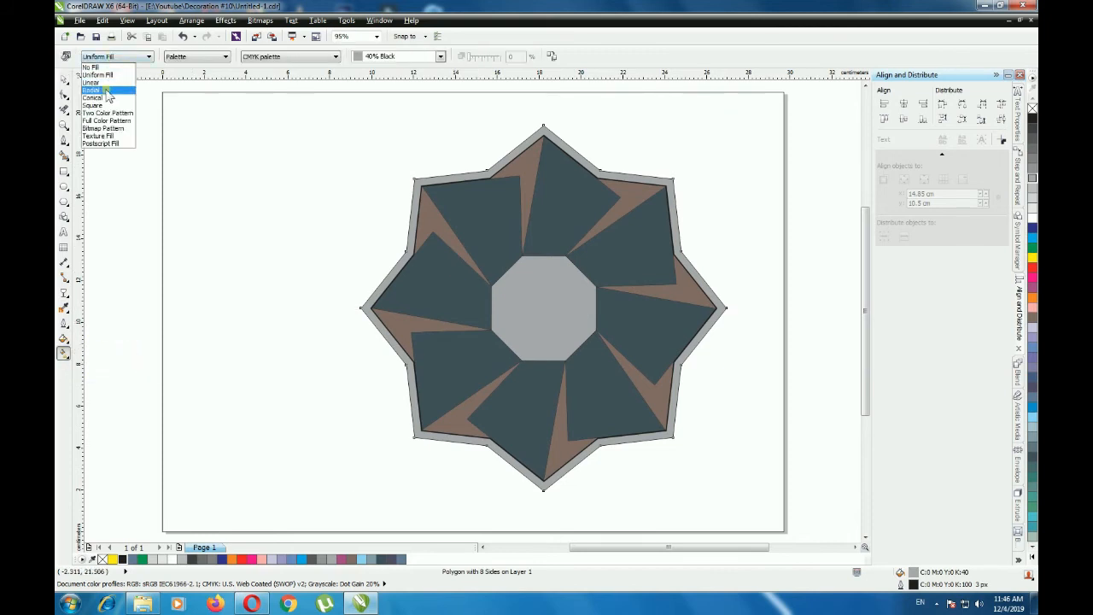
left_click(107, 90)
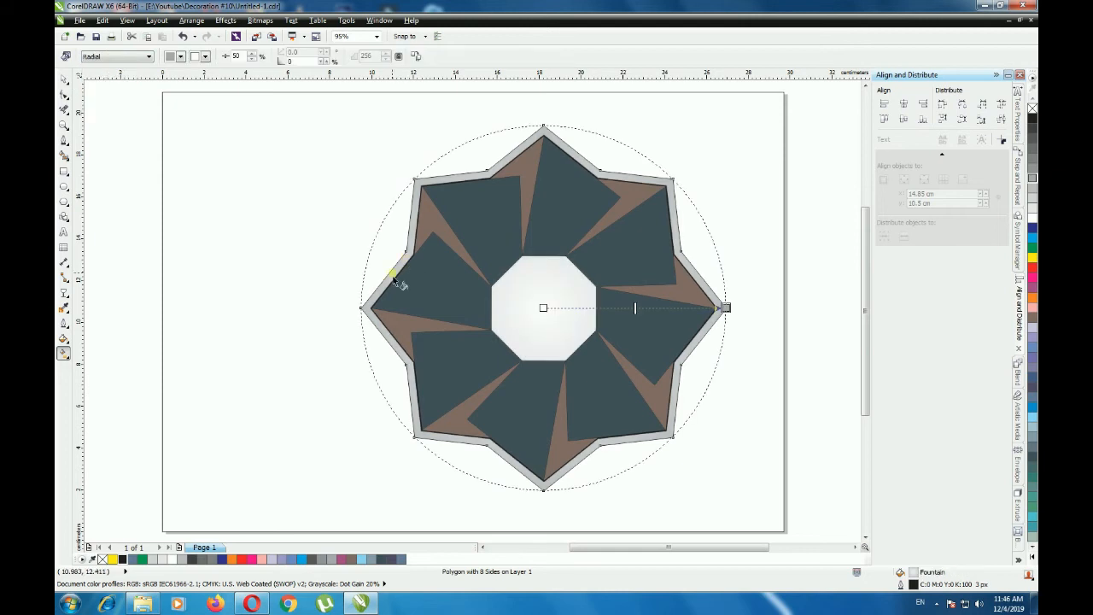
- Extend the outer star's radial gradient beyond its points and shift the gradient midpoint to about 22%
left_click_drag(725, 307, 762, 299)
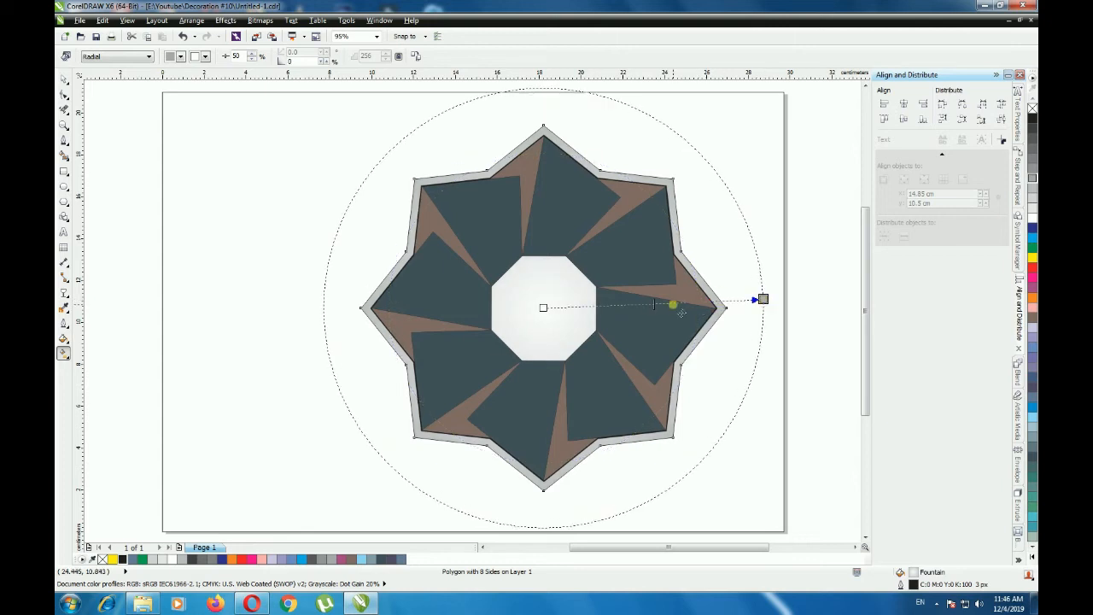
left_click_drag(659, 310, 722, 314)
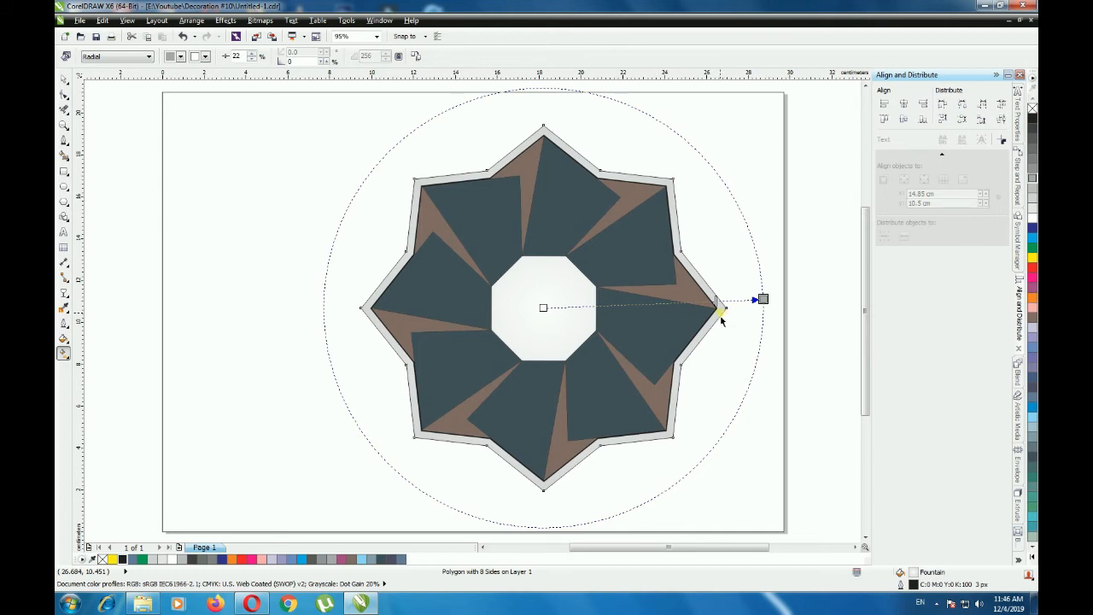
mouse_move(721, 319)
left_mouse_down()
mouse_move(708, 303)
mouse_move(726, 301)
left_mouse_up()
left_click(64, 78)
left_click(383, 207)
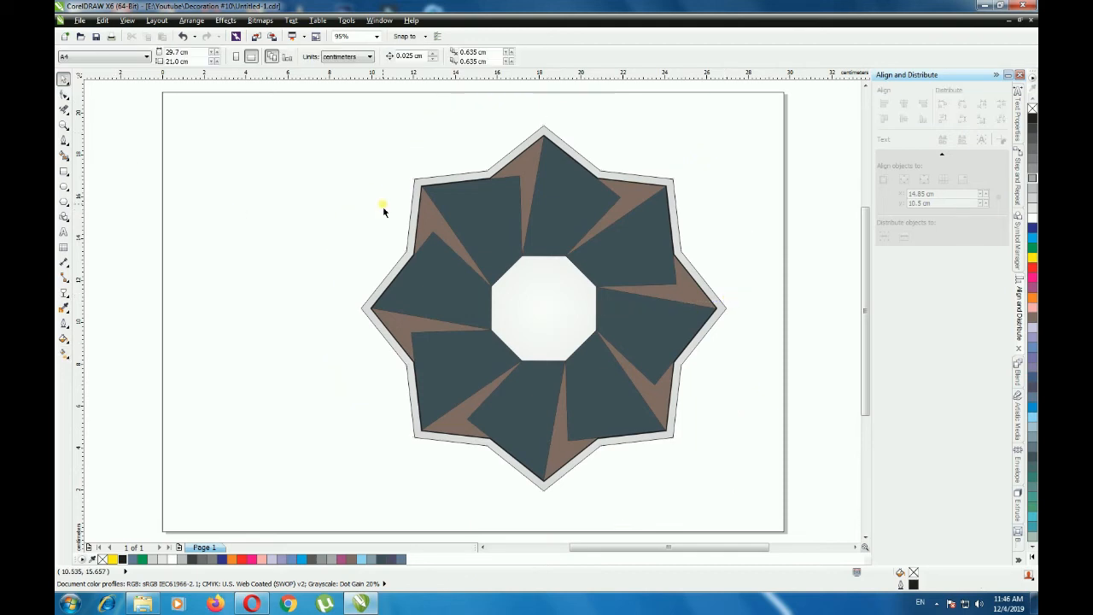
- Remove the outline from the outer star
left_click(543, 129)
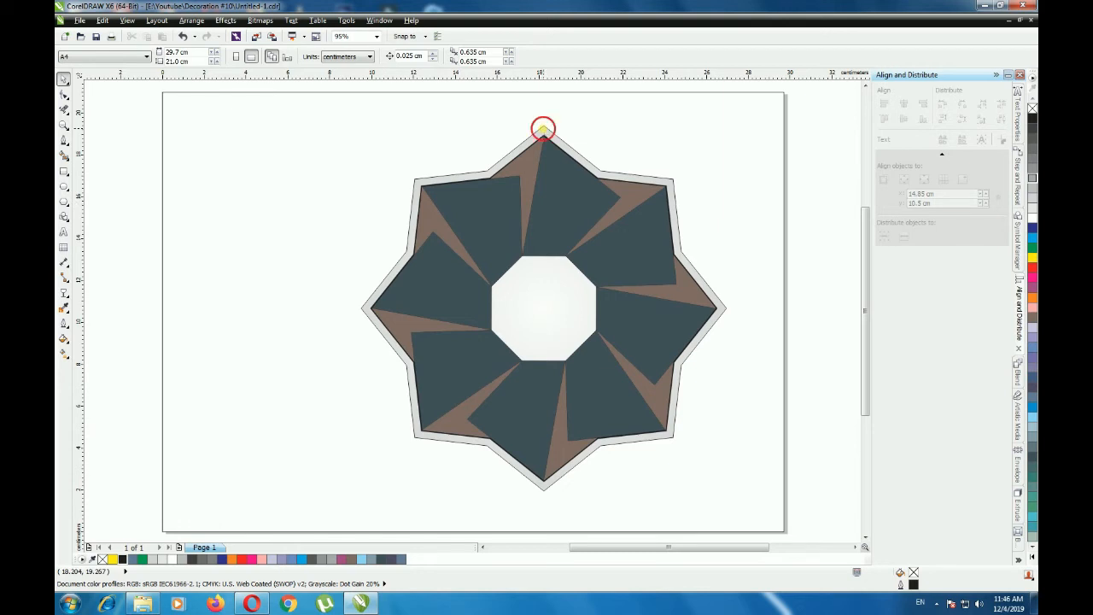
left_click(672, 186)
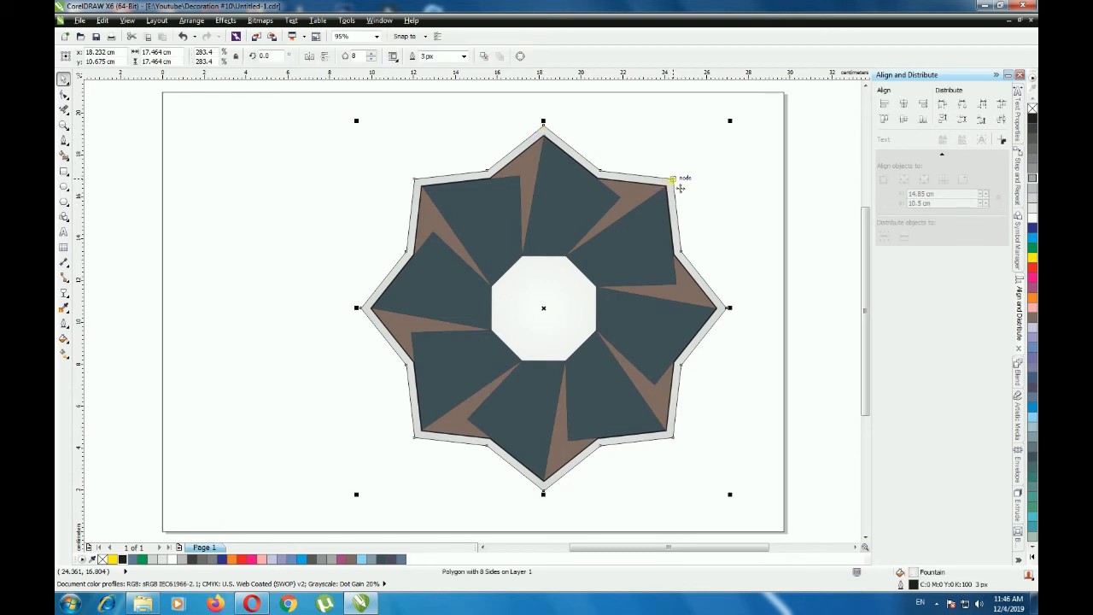
right_click(1032, 109)
left_click(828, 179)
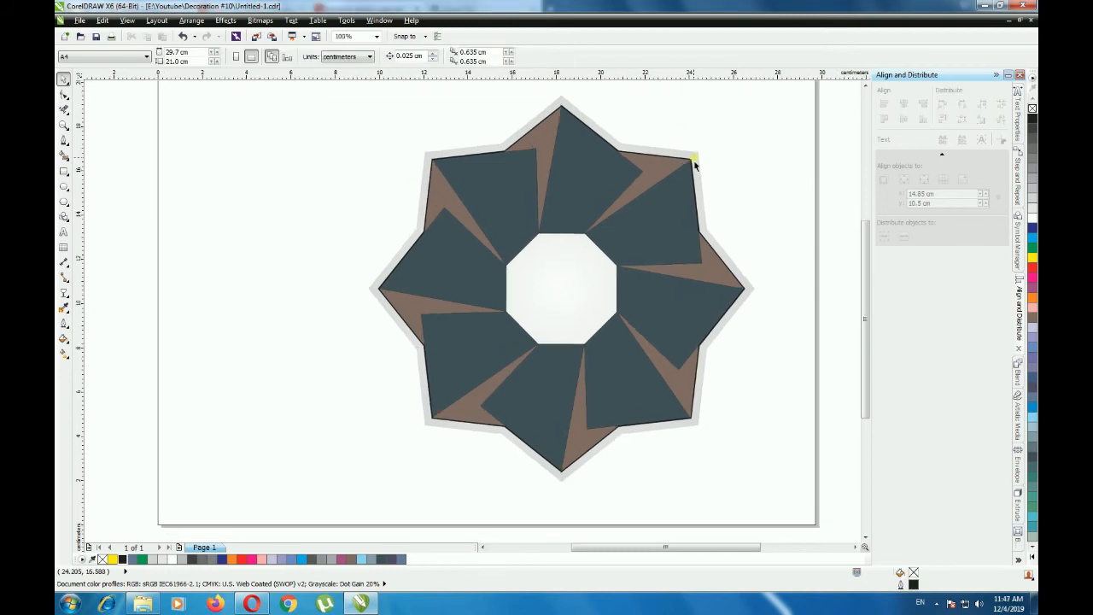
- Set the brown wedge beside the top petal to no fill
left_click(580, 163)
left_click(532, 147)
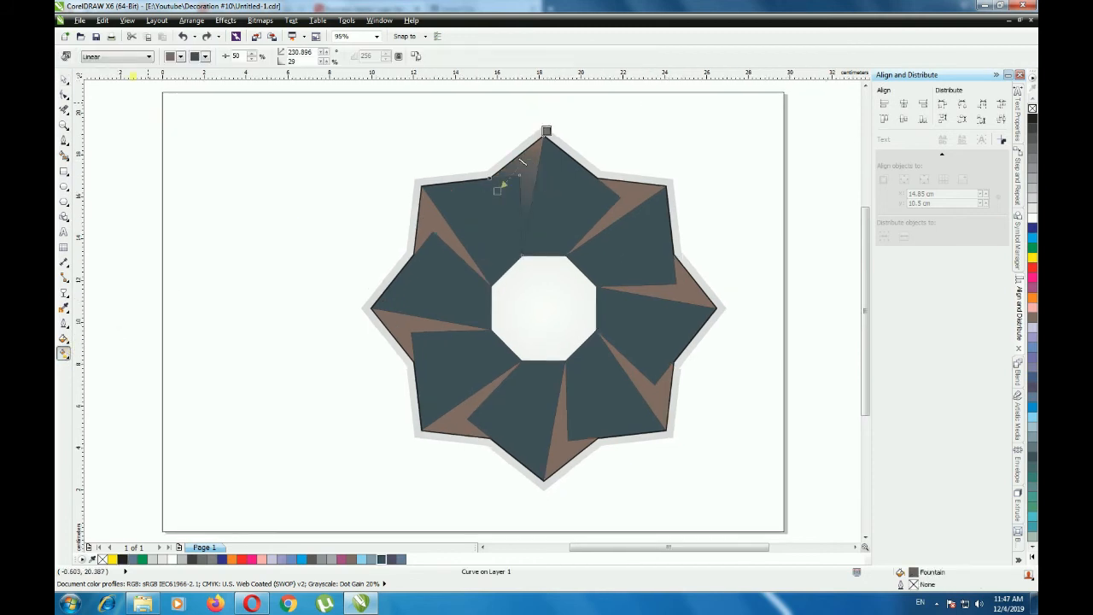
left_click(119, 56)
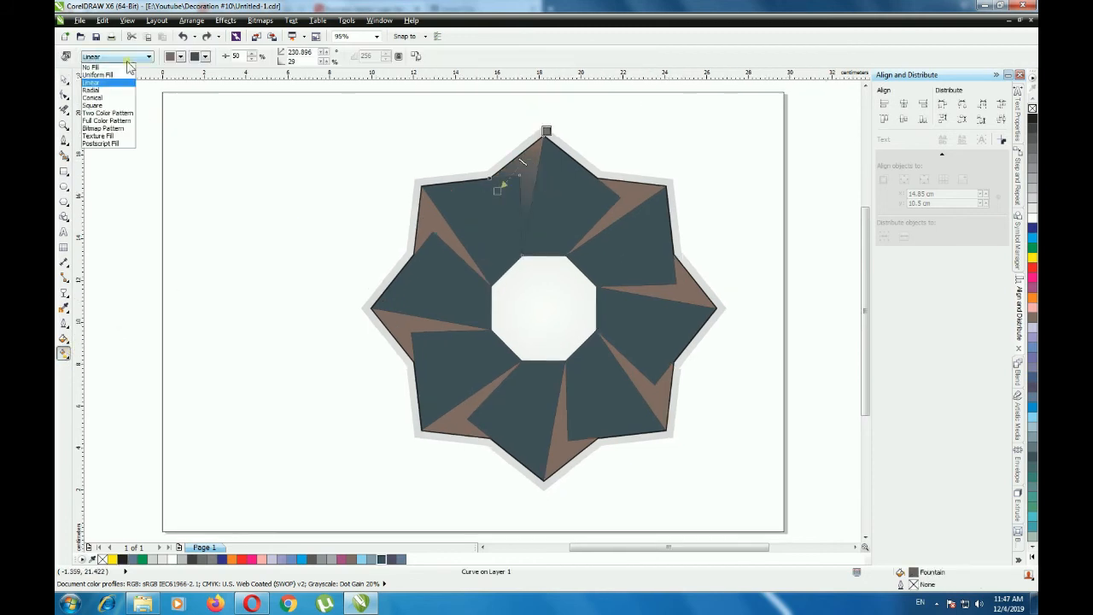
left_click(119, 68)
left_click(63, 78)
left_click(126, 158)
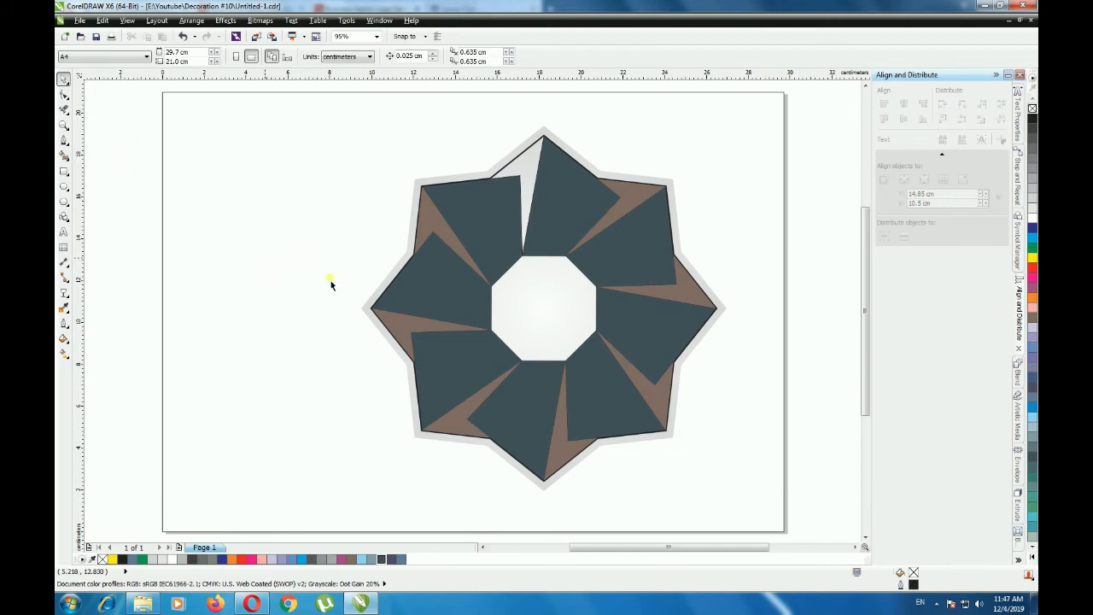
- Fill the seven remaining brown wedges between the petals with white
left_click(641, 198)
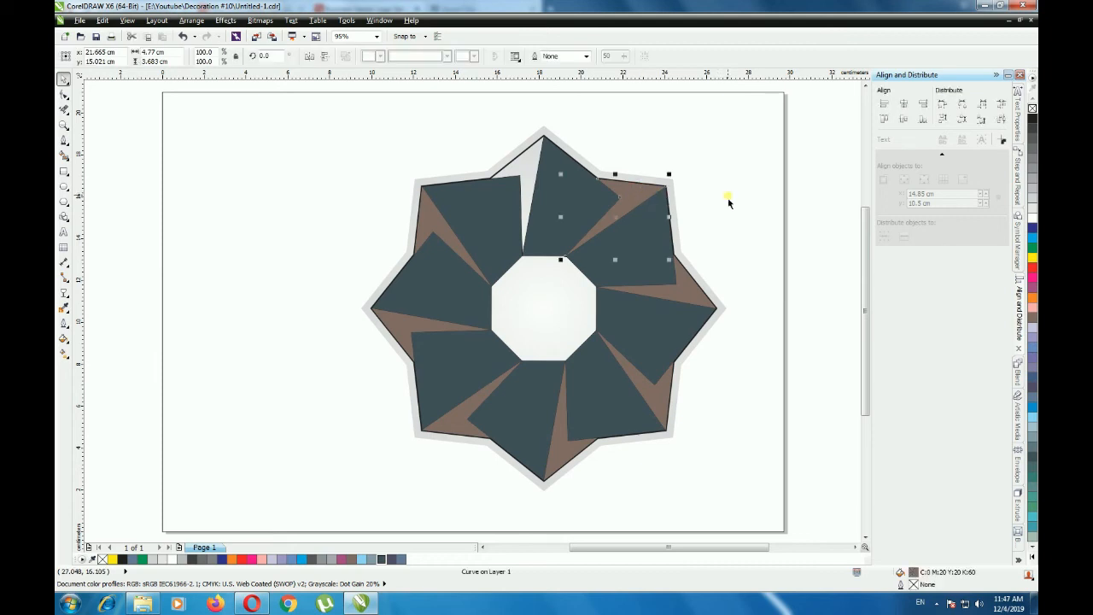
left_click(1031, 217)
left_click(696, 289)
left_click(620, 421, "shift")
left_click(563, 469, "shift")
left_click(463, 431, "shift")
left_click(389, 321, "shift")
left_click(431, 223, "shift")
left_click(1032, 218)
left_click(812, 252)
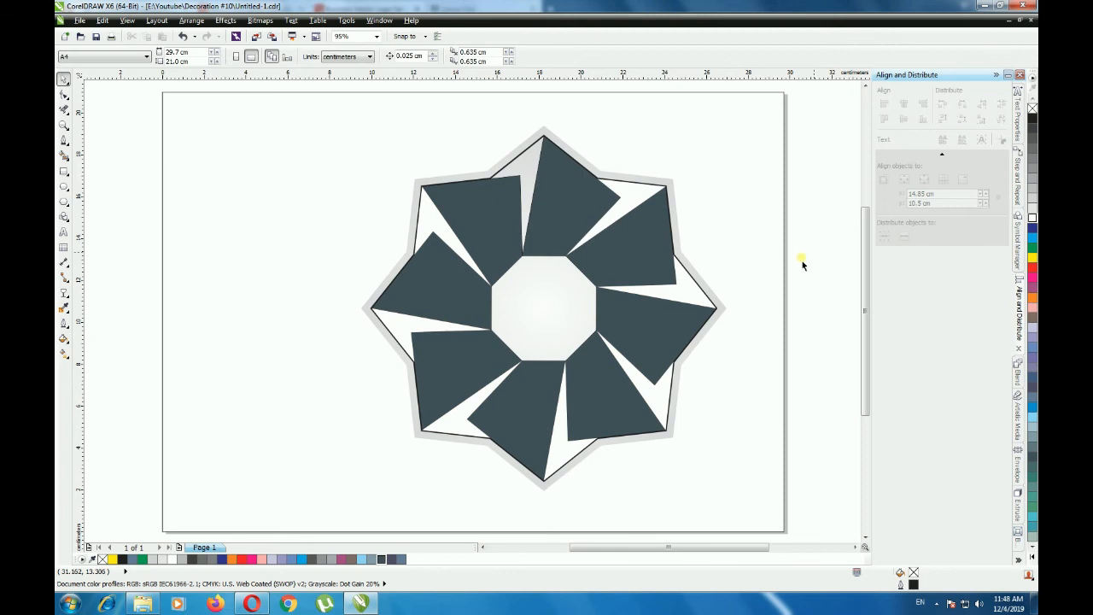
- Try light grey fills on the eight dark petals and undo them
left_click(573, 220)
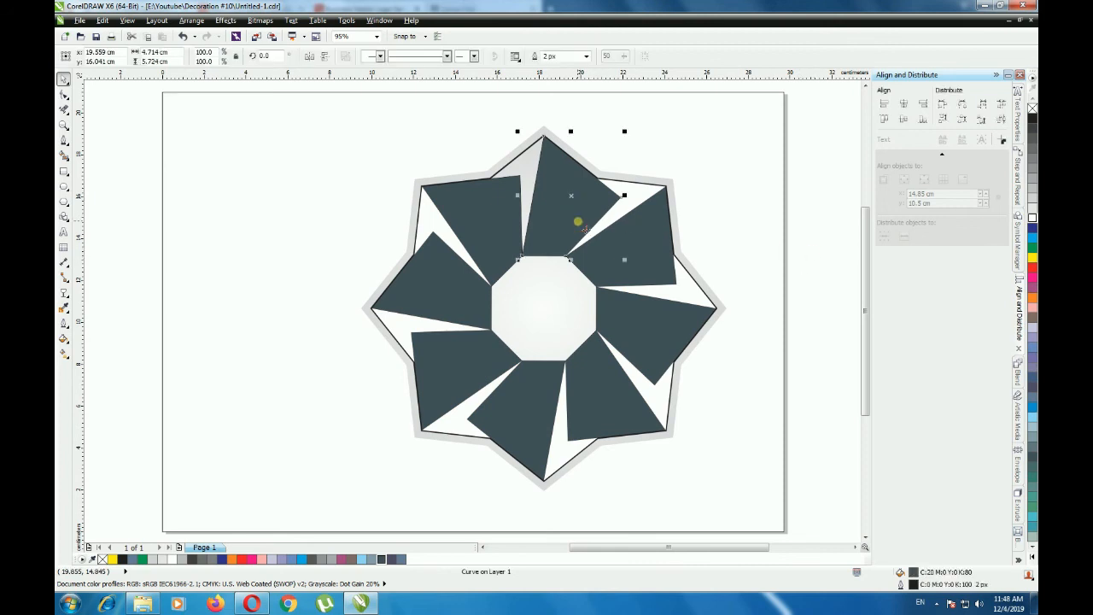
left_click(635, 239, "shift")
left_click(605, 377, "shift")
left_click(480, 391, "shift")
left_click(453, 359, "shift")
left_click(425, 279, "shift")
left_click(472, 221, "shift")
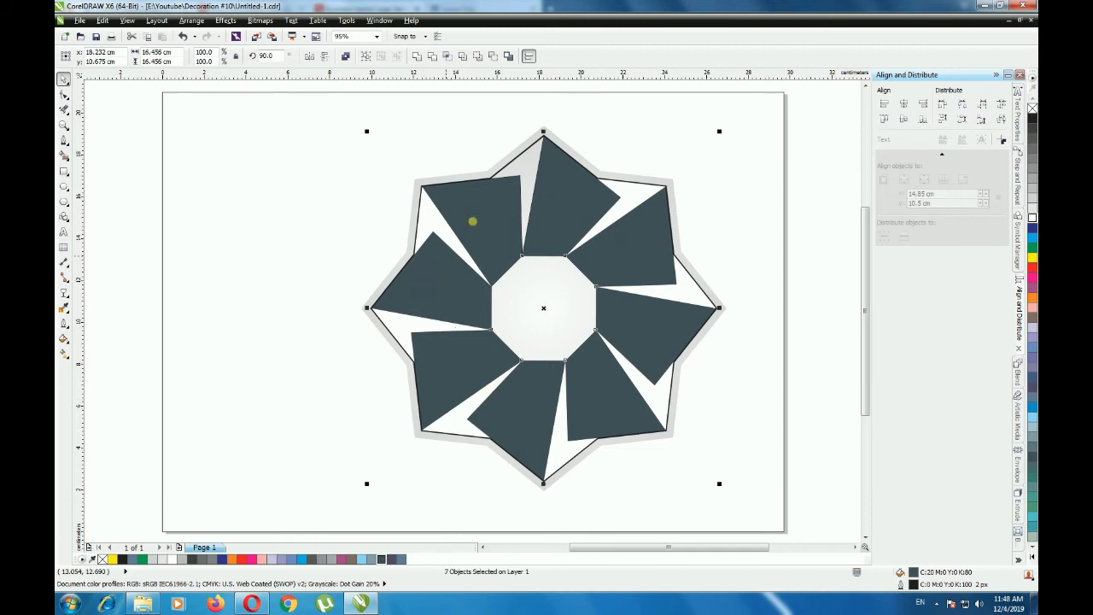
left_click(1032, 199)
left_click(1032, 209)
left_click(843, 242)
key("ctrl+z")
key("ctrl+z")
left_click(760, 247)
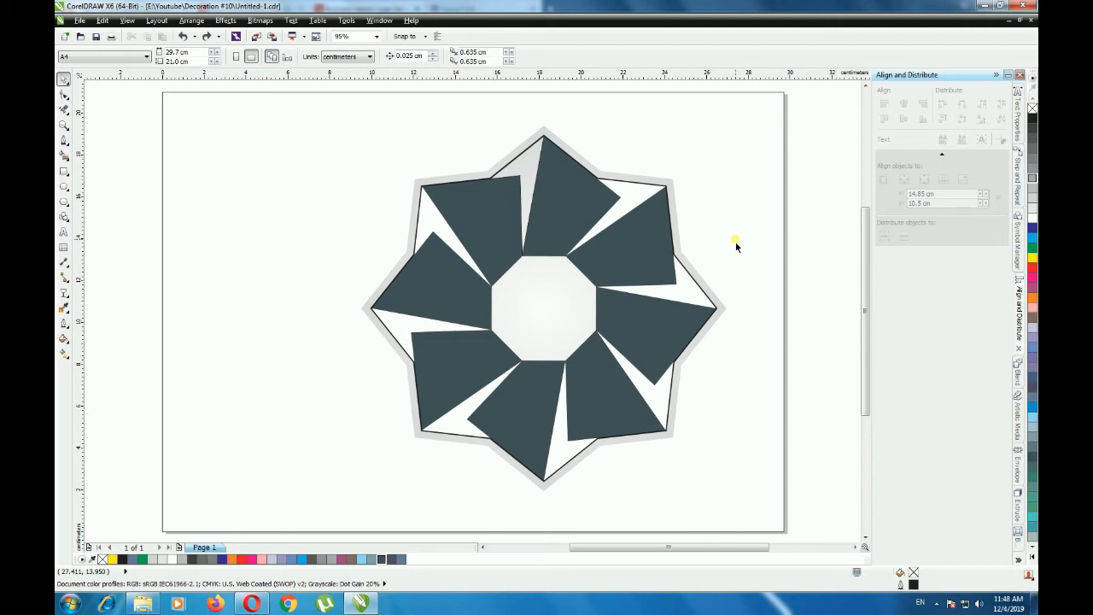
- Duplicate the light grey outer star about its centre, enlarging the copy to about 20.43 cm wide
left_click(673, 181)
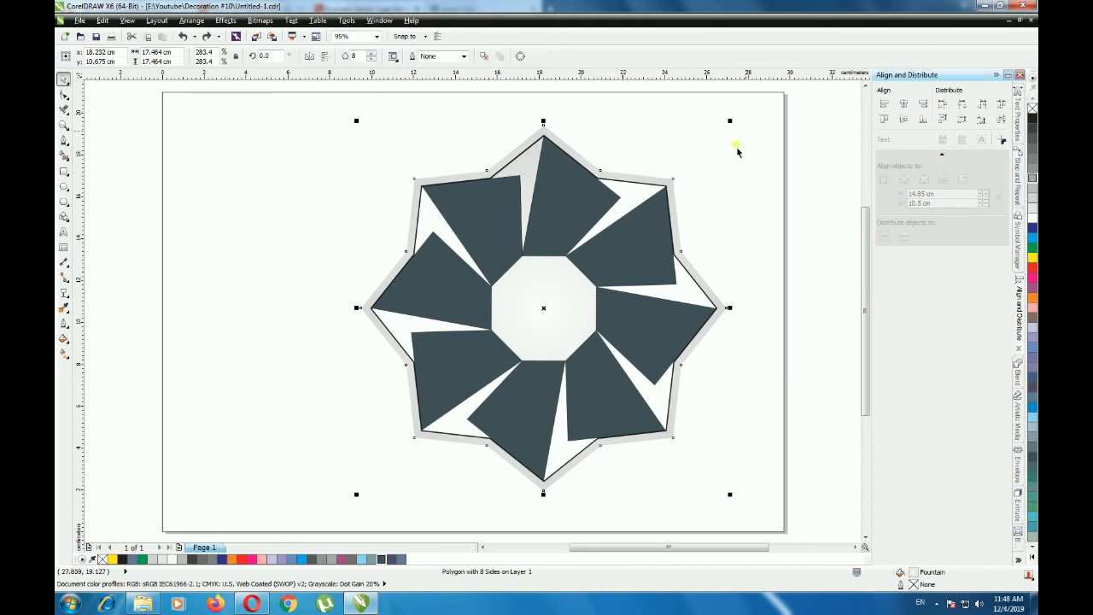
left_click_drag(729, 122, 763, 127)
right_click(764, 127)
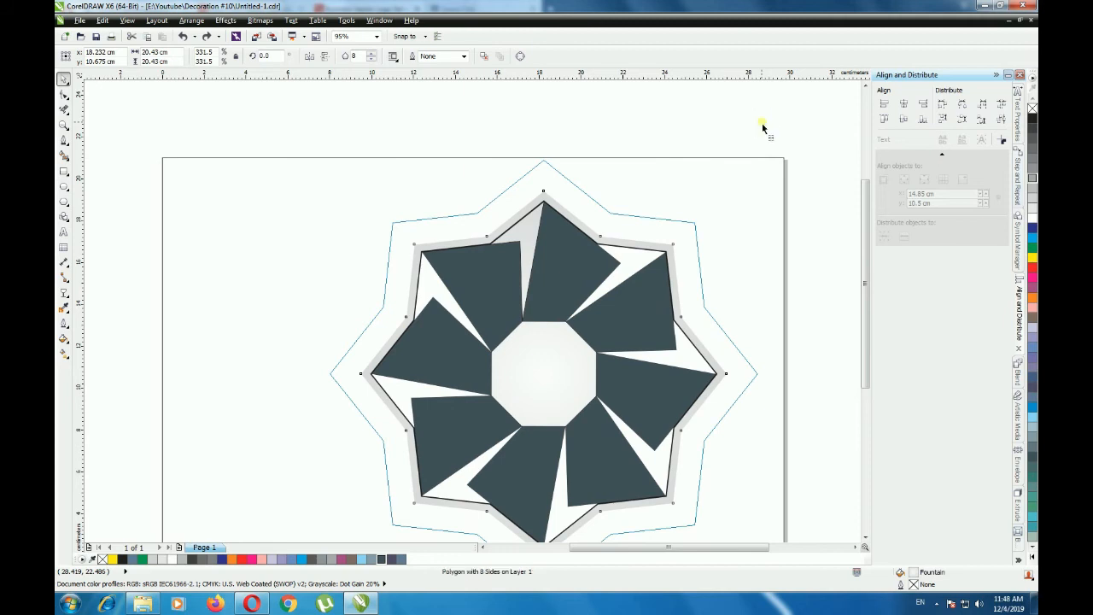
scroll(619, 141, "down", 1)
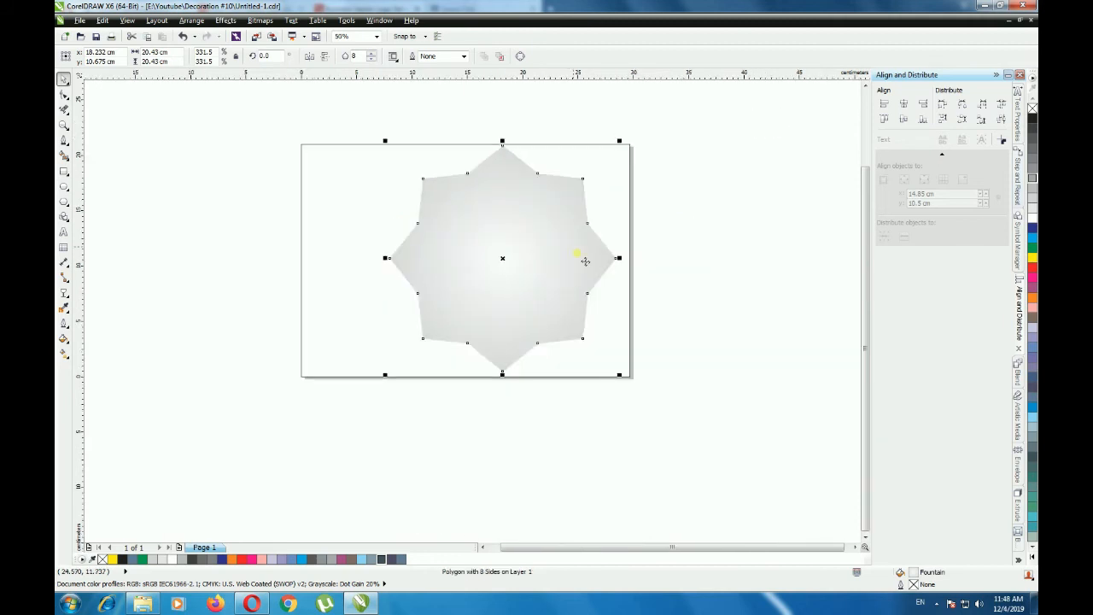
- Adjust the enlarged star's radial gradient to reach just past its tips, with a 40% midpoint and a Deep Navy Blue outer colour
left_click(64, 351)
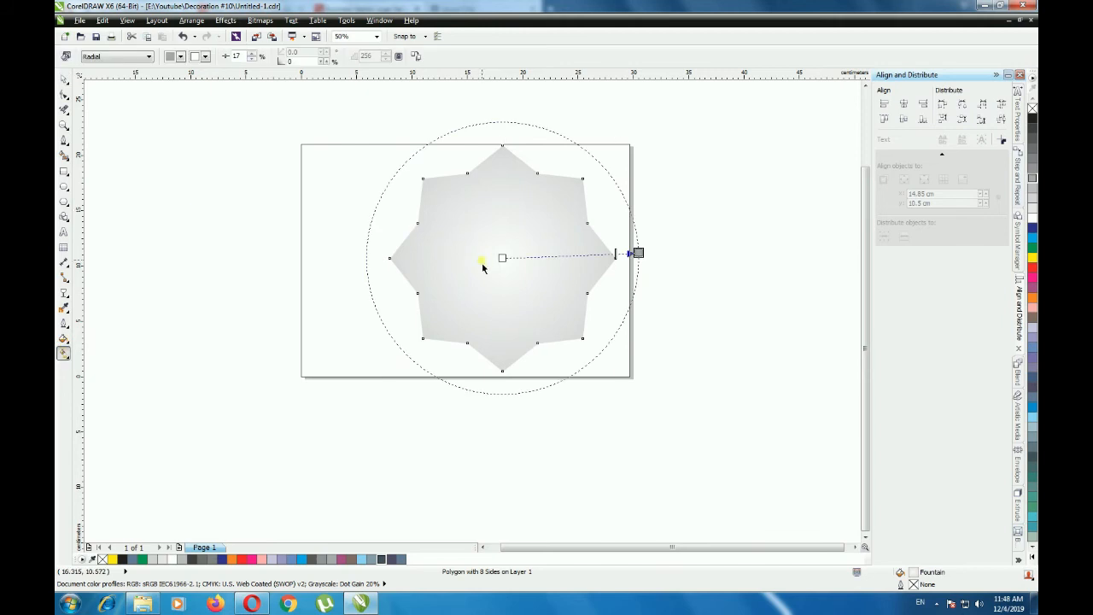
mouse_move(645, 260)
left_mouse_down()
mouse_move(697, 261)
mouse_move(599, 256)
left_mouse_up()
left_click(615, 258)
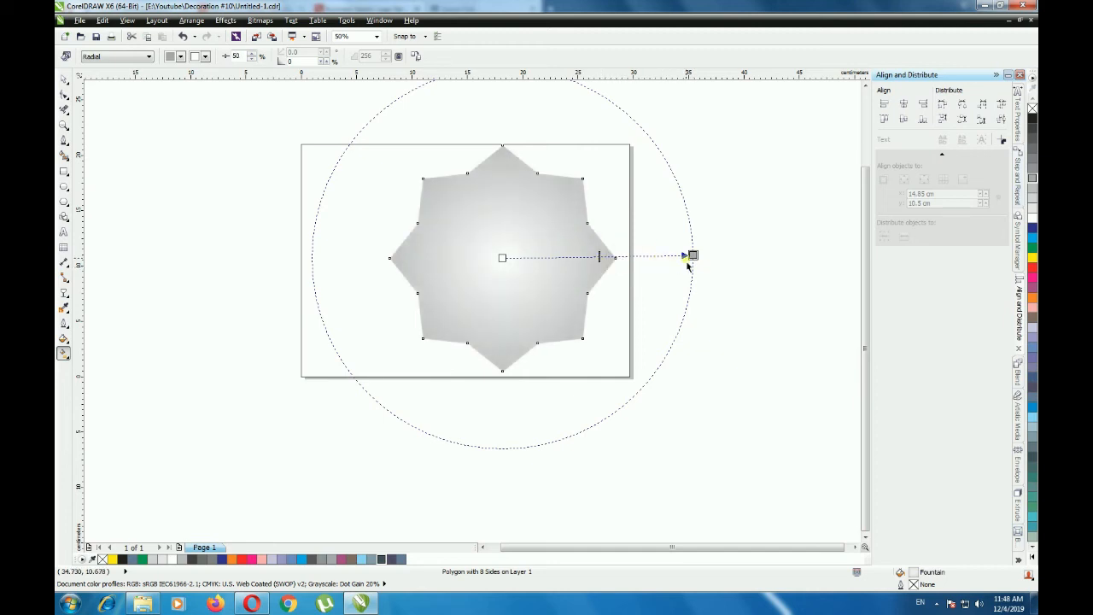
left_click_drag(688, 261, 654, 257)
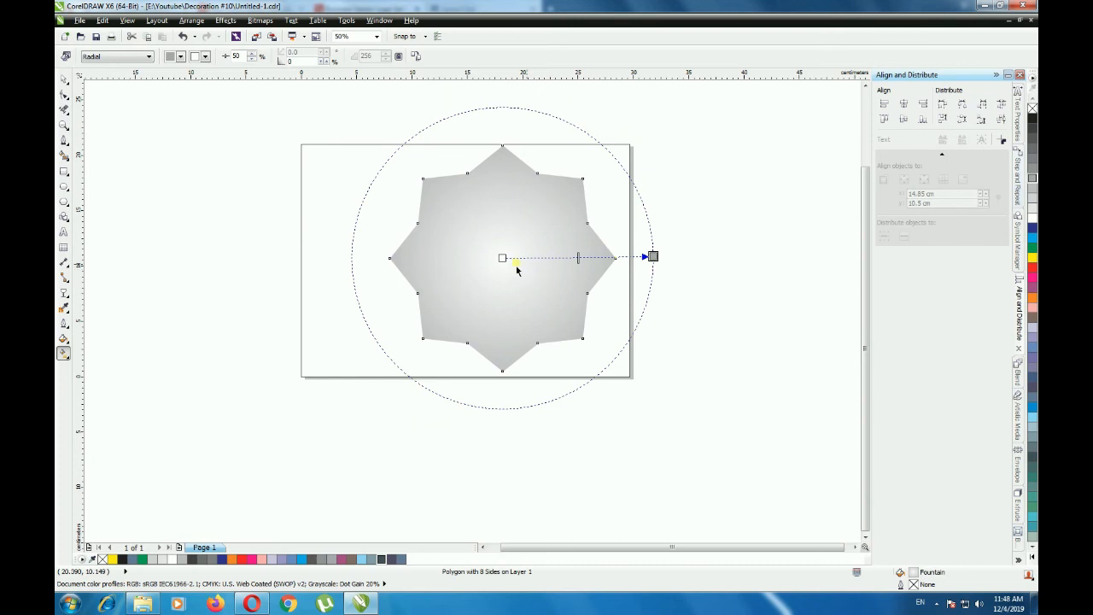
left_click_drag(578, 257, 597, 259)
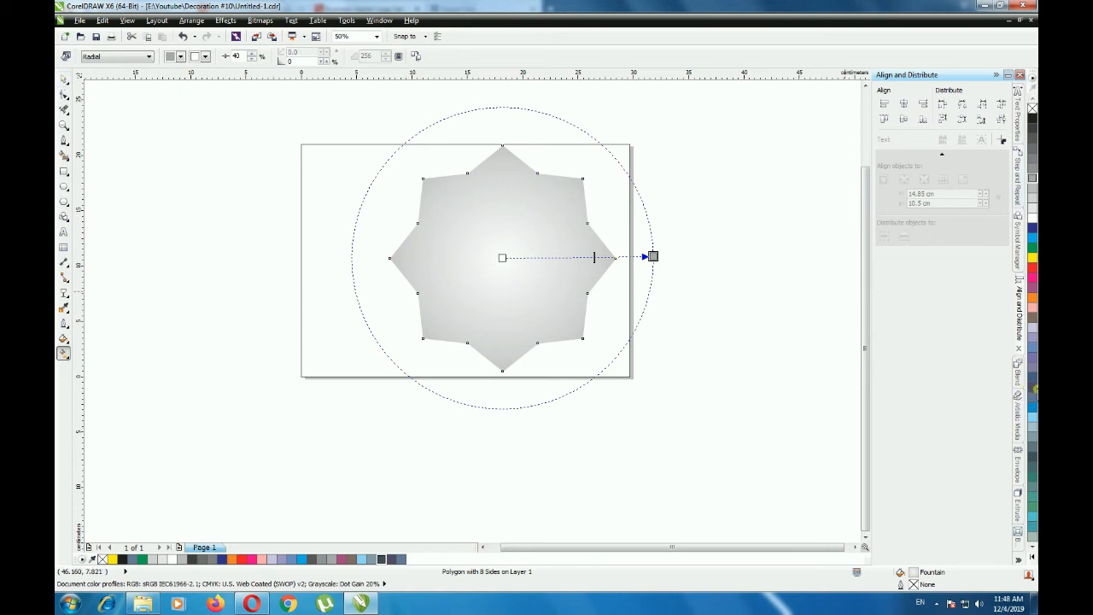
left_click(1033, 389)
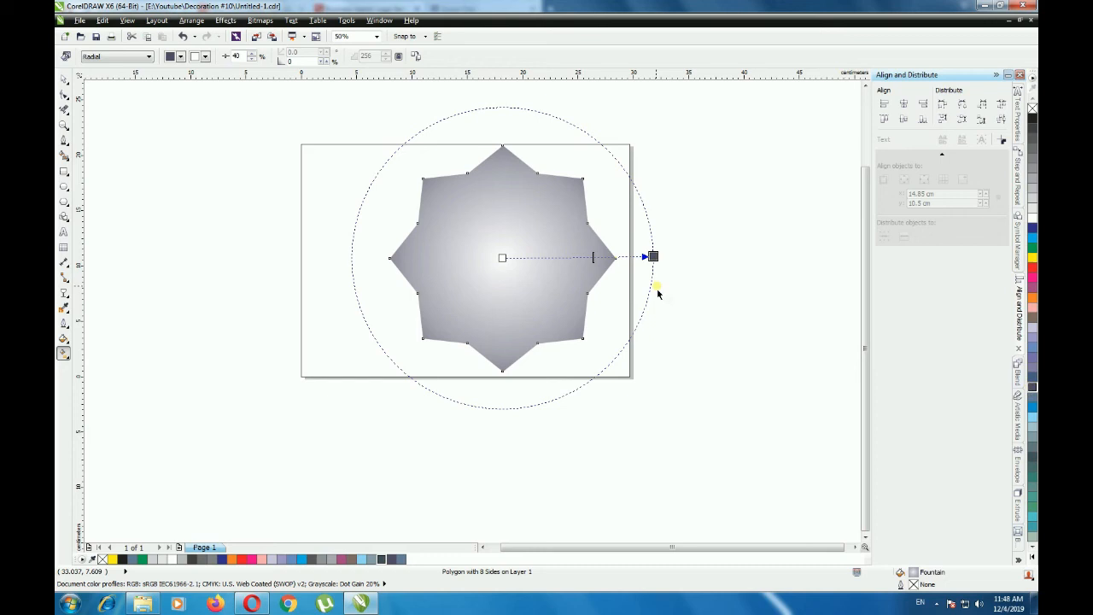
- Send the enlarged gradient star to the back of the page, behind the flower
left_click(64, 78)
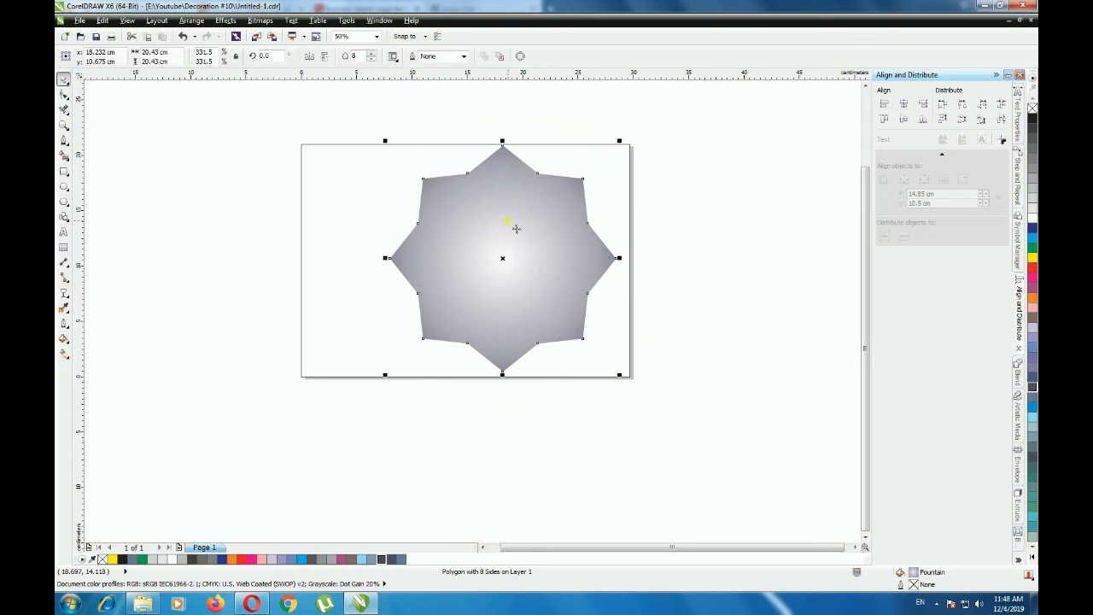
right_click(512, 224)
mouse_move(549, 398)
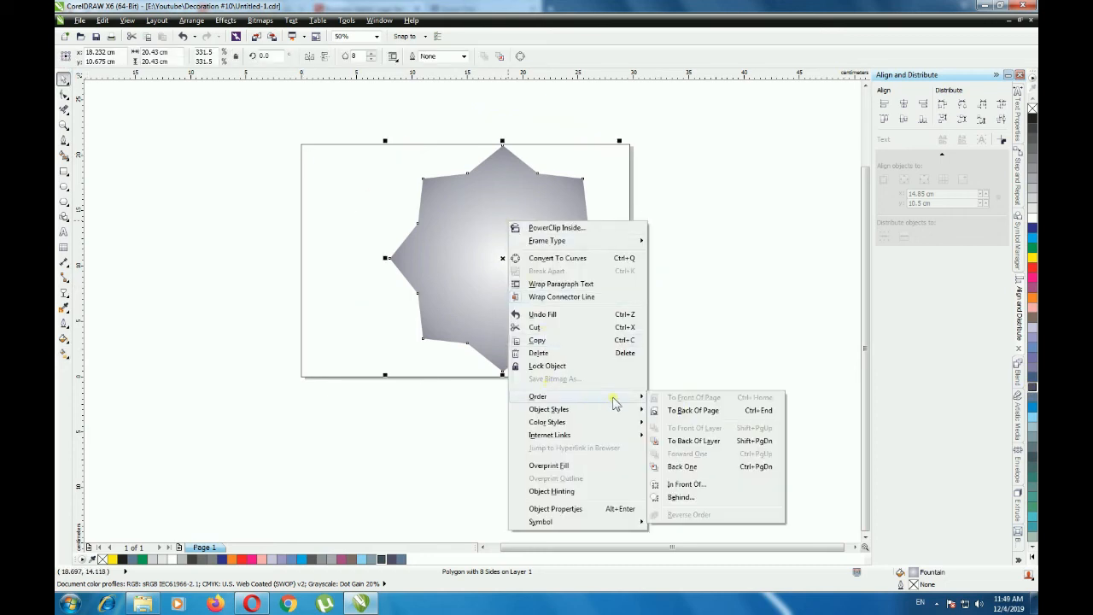
left_click(686, 412)
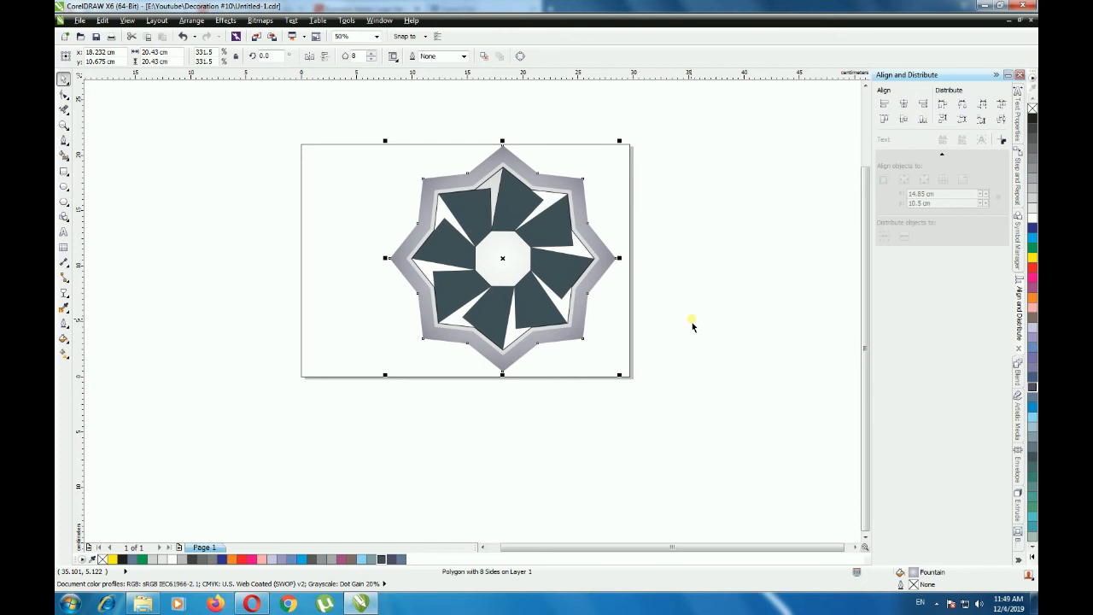
left_click(691, 324)
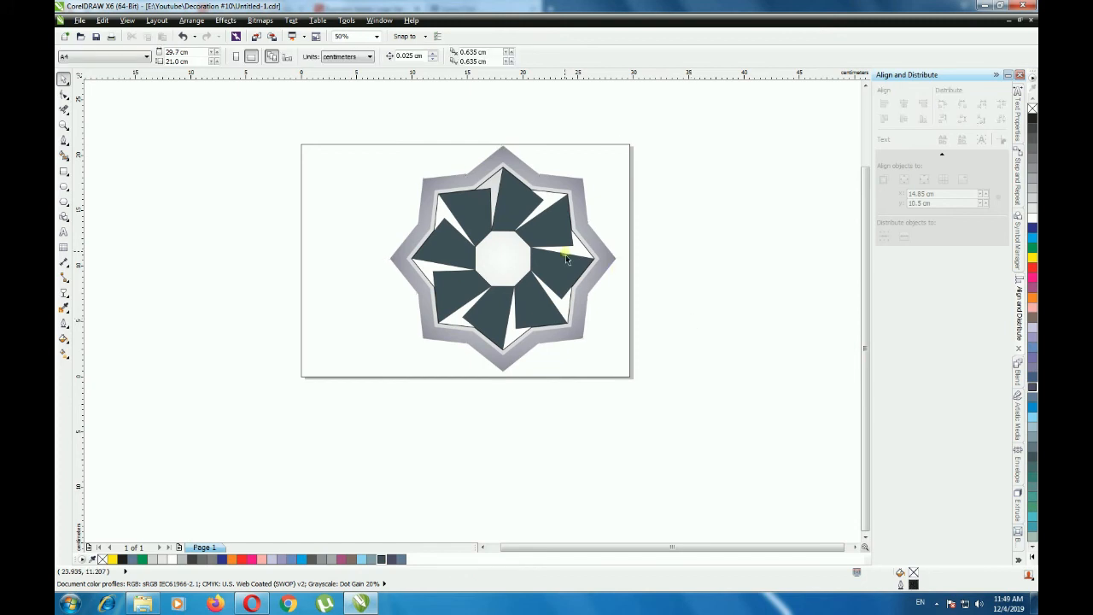
- Select the whole flower with its star frames, scale it down to about 14.9 cm and rotate it 9.5 degrees
scroll(553, 260, "up", 1)
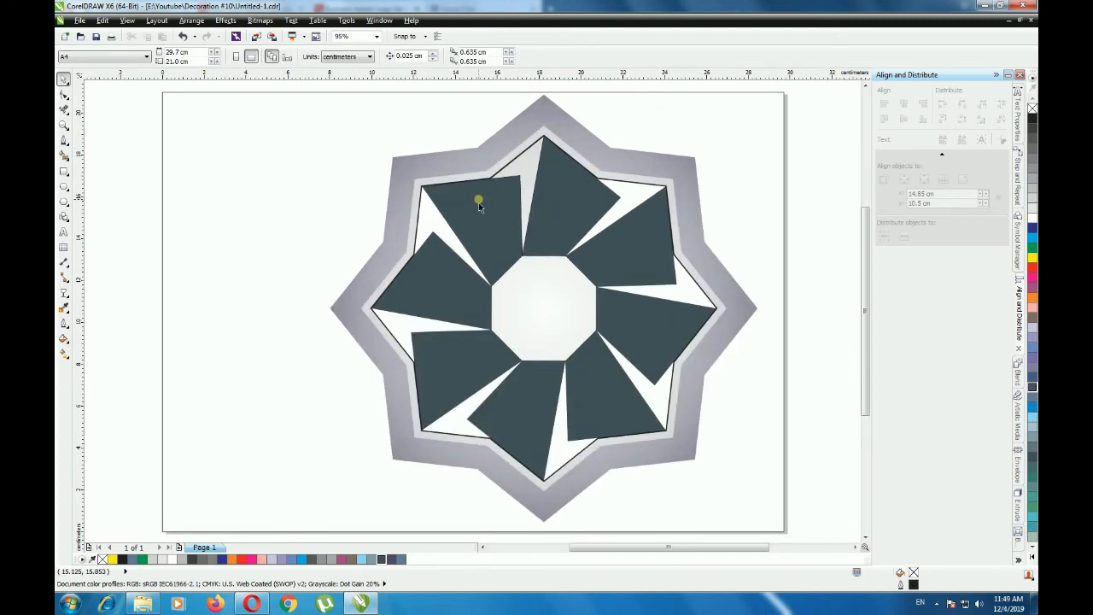
scroll(478, 203, "down", 1)
left_click_drag(369, 125, 608, 354)
left_click(518, 261)
mouse_move(600, 168)
left_mouse_down()
mouse_move(586, 143)
mouse_move(612, 180)
mouse_move(608, 172)
left_mouse_up()
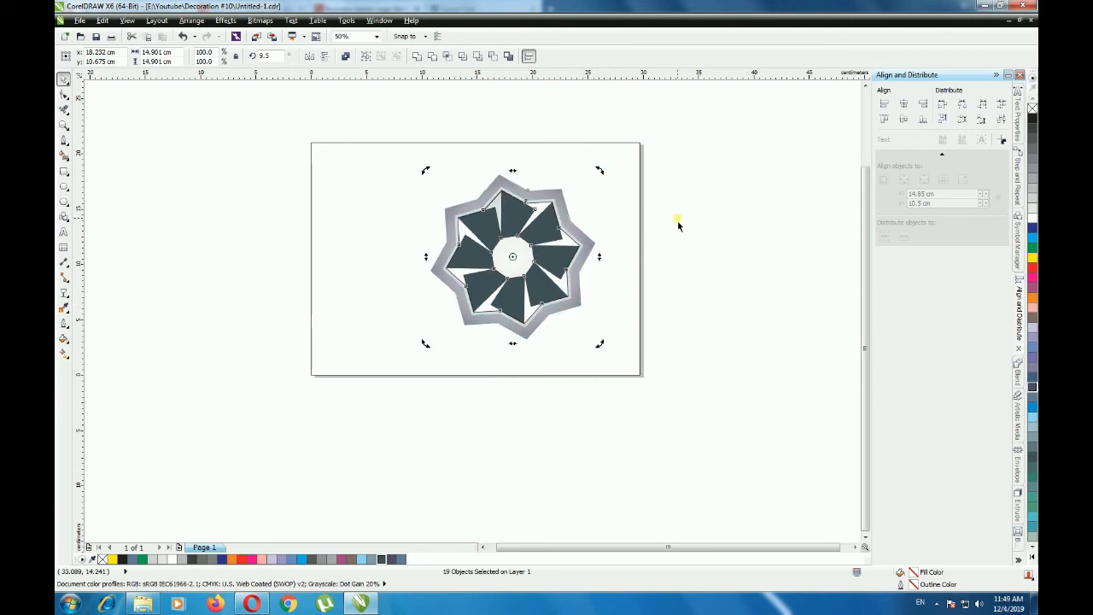
- Move the flower towards the page's upper right, centred at about X 20.3 cm, Y 11.5 cm, and group its 19 objects
left_click(522, 256)
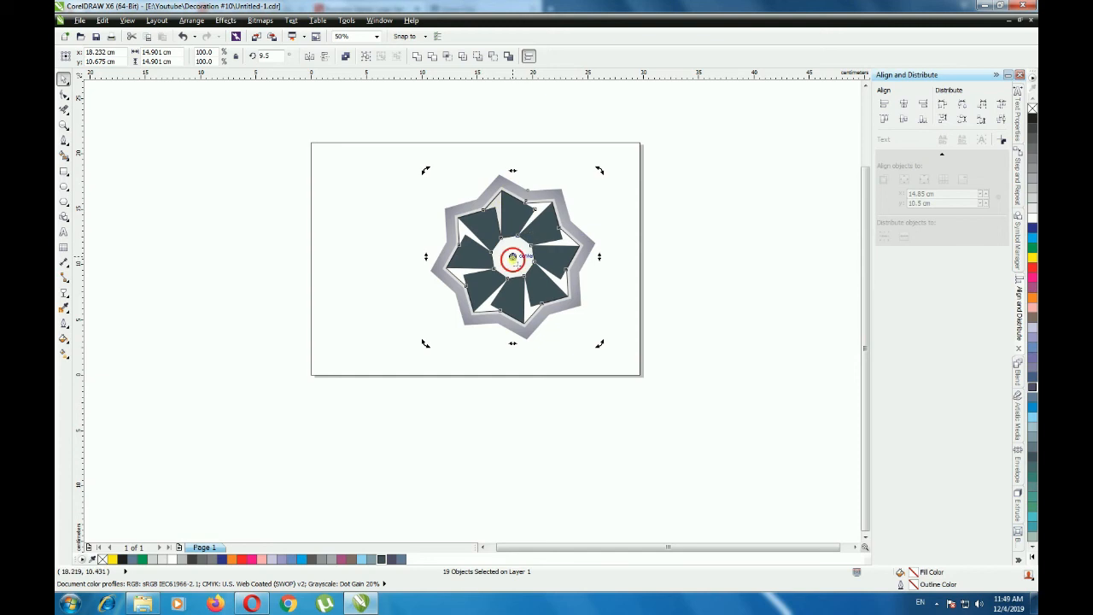
left_click_drag(519, 255, 542, 255)
left_click(683, 247)
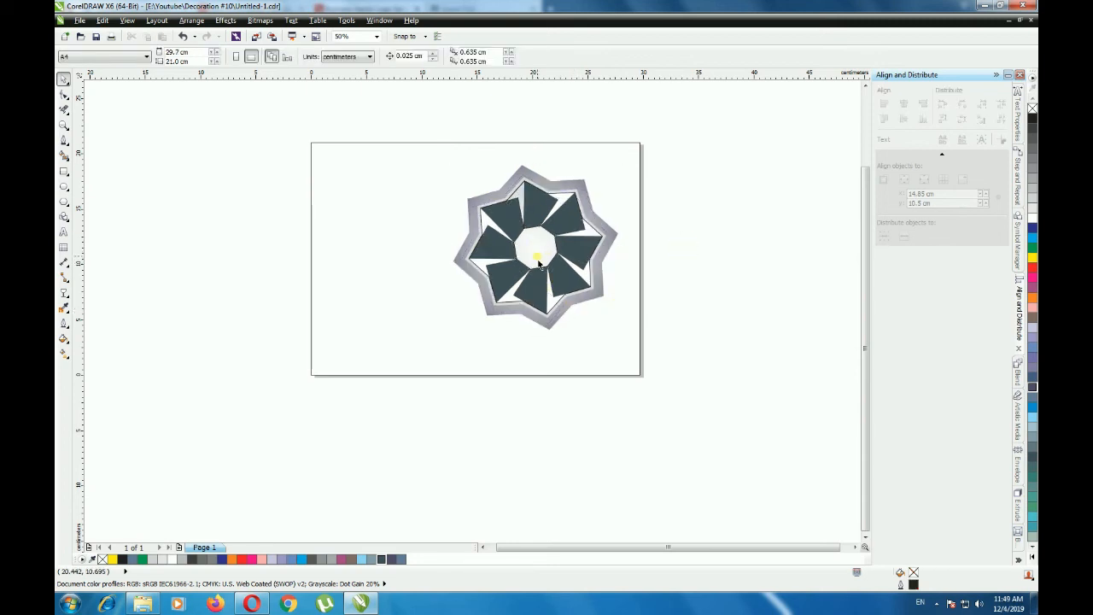
left_click_drag(393, 134, 674, 349)
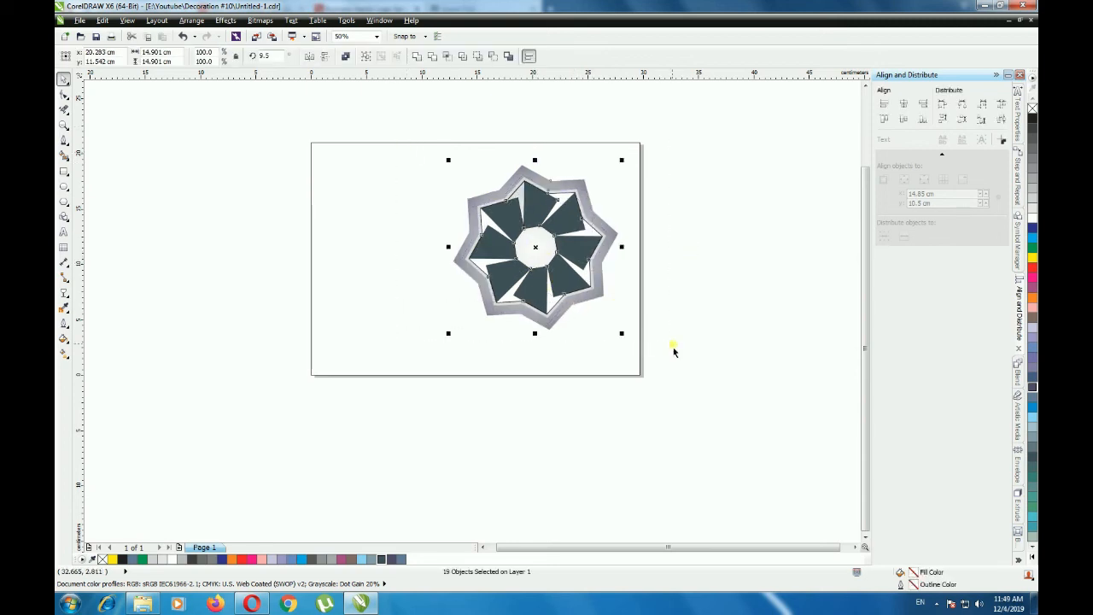
left_click(364, 56)
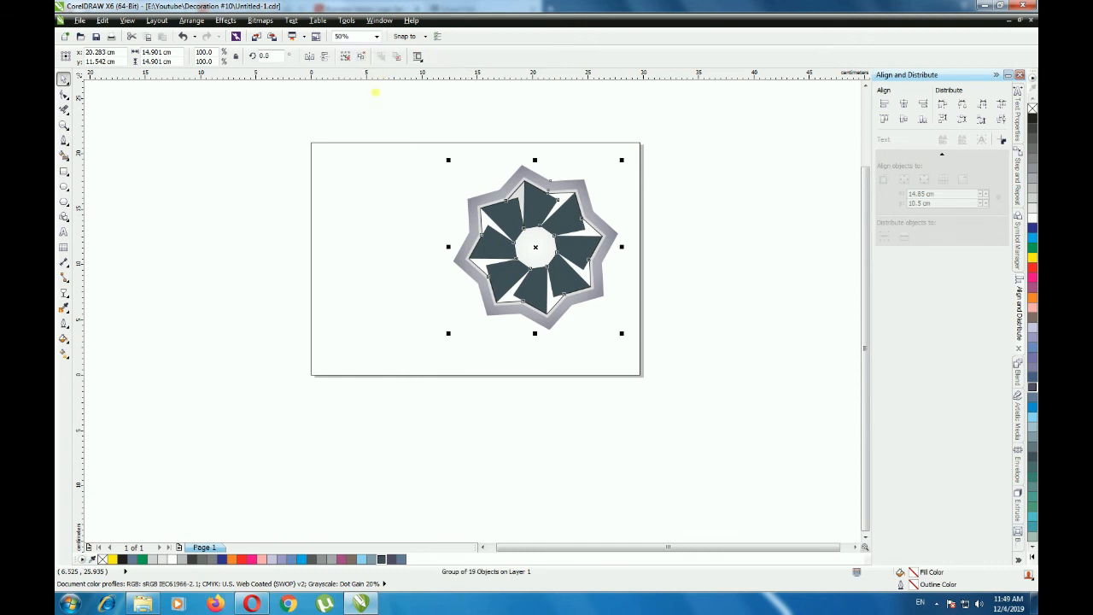
- Add a drop shadow to the grouped flower, cast from its bottom edge as a flattened perspective shadow towards the page's lower left
left_click(64, 294)
left_click(121, 330)
left_click_drag(500, 287, 444, 321)
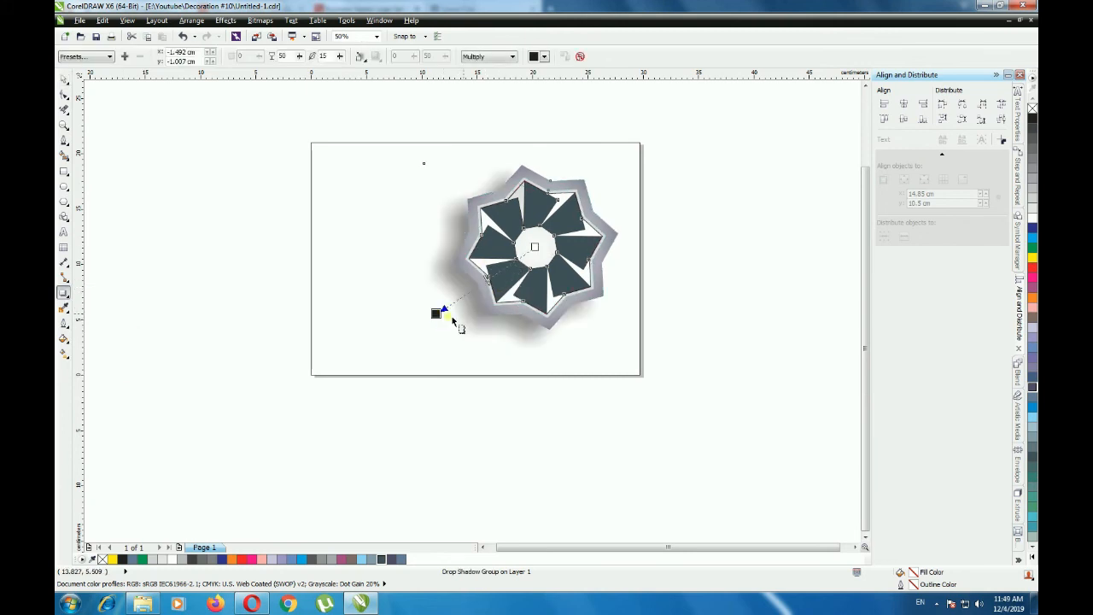
left_click_drag(539, 250, 538, 295)
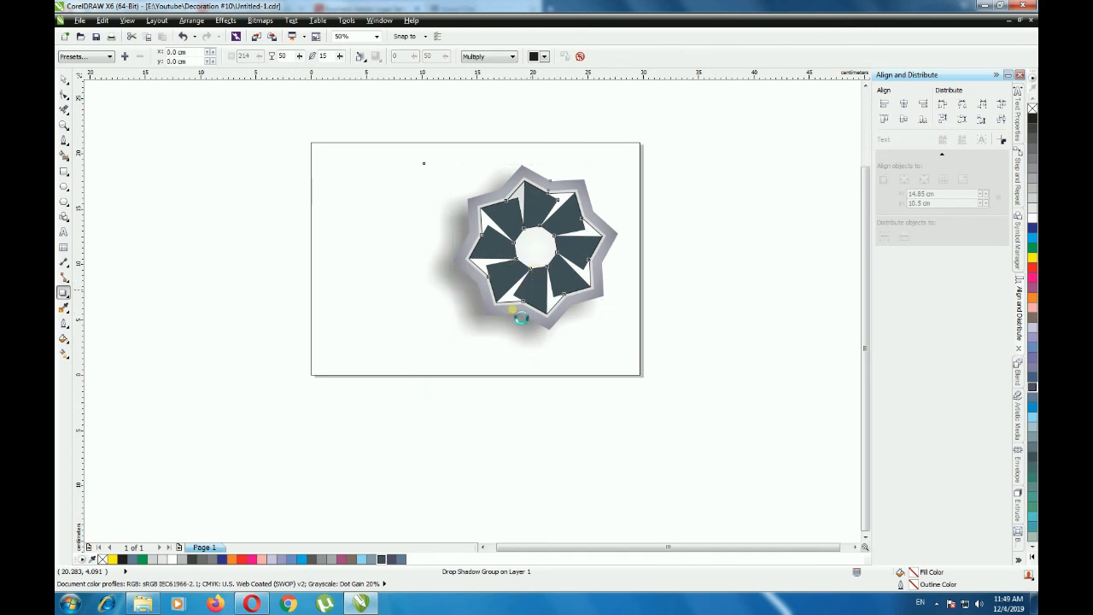
left_click_drag(434, 394, 404, 357)
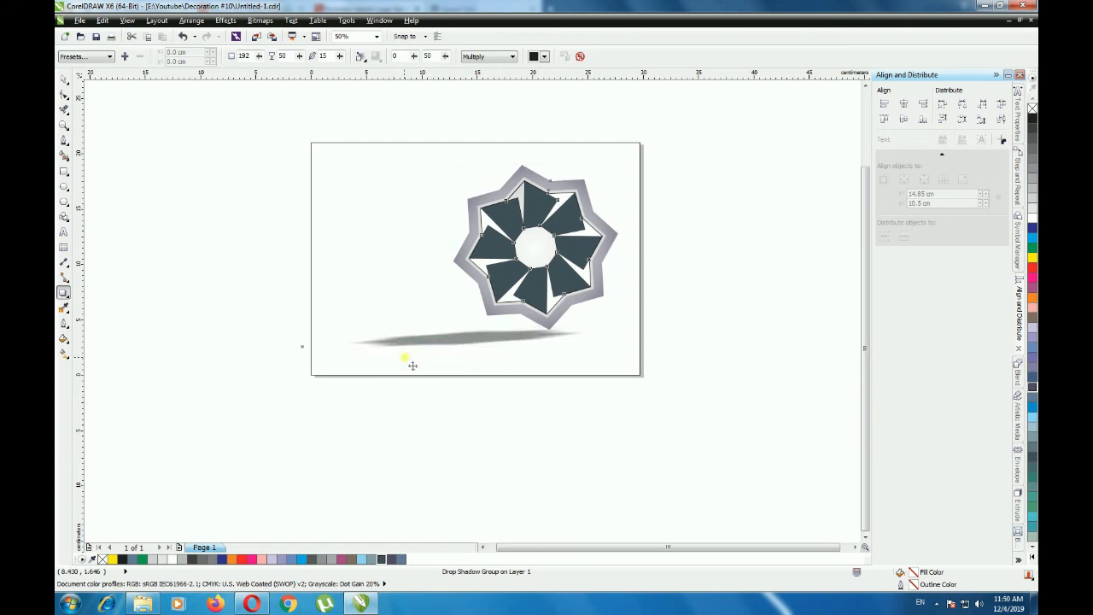
- Lighten the flower's shadow to 28 opacity and reshape it to an angle of about 195 degrees
left_click(469, 342)
left_click_drag(469, 343, 515, 335)
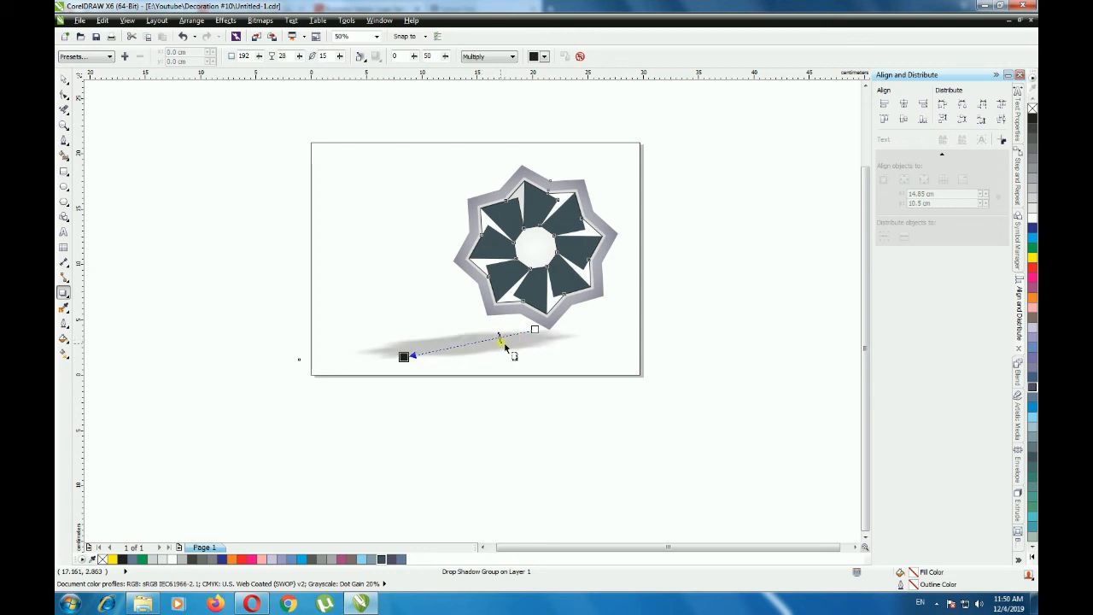
mouse_move(414, 363)
left_mouse_down()
mouse_move(416, 384)
mouse_move(399, 369)
left_mouse_up()
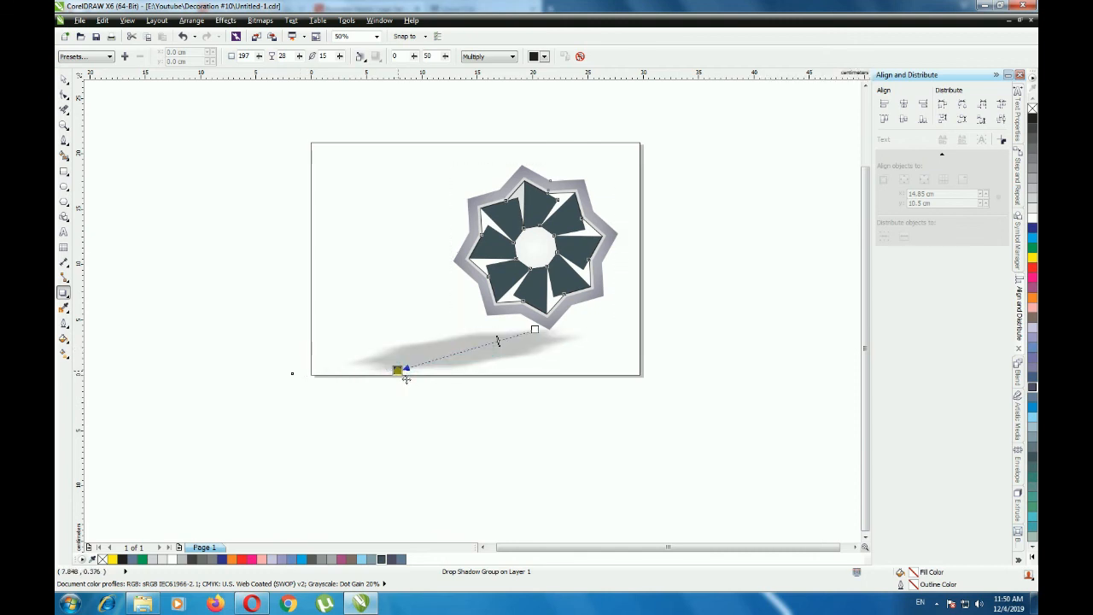
left_click_drag(500, 346, 443, 359)
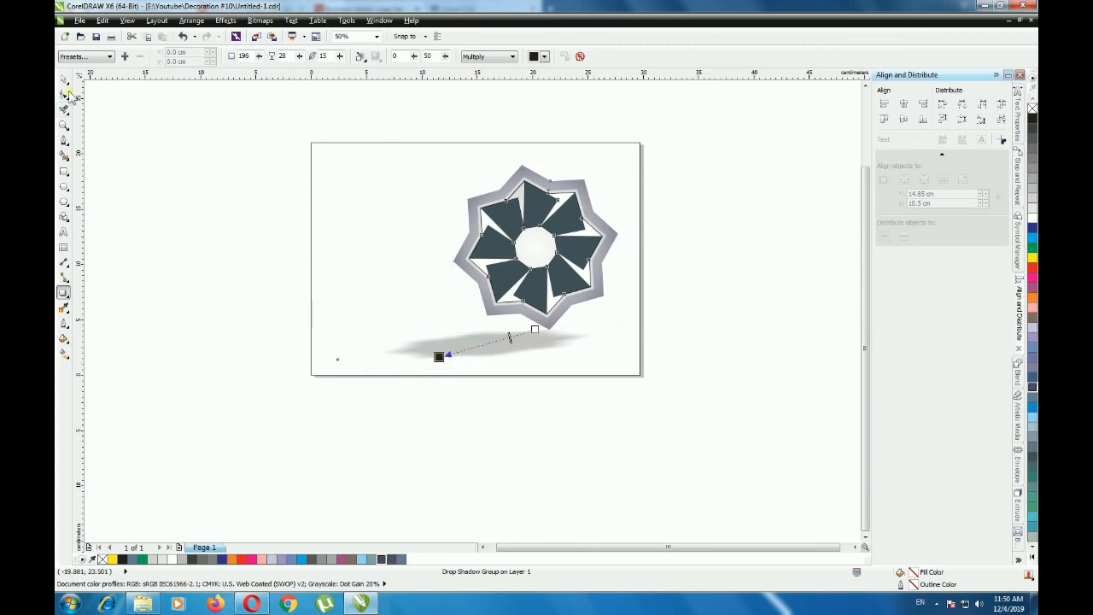
left_click_drag(509, 338, 515, 339)
left_click(185, 205)
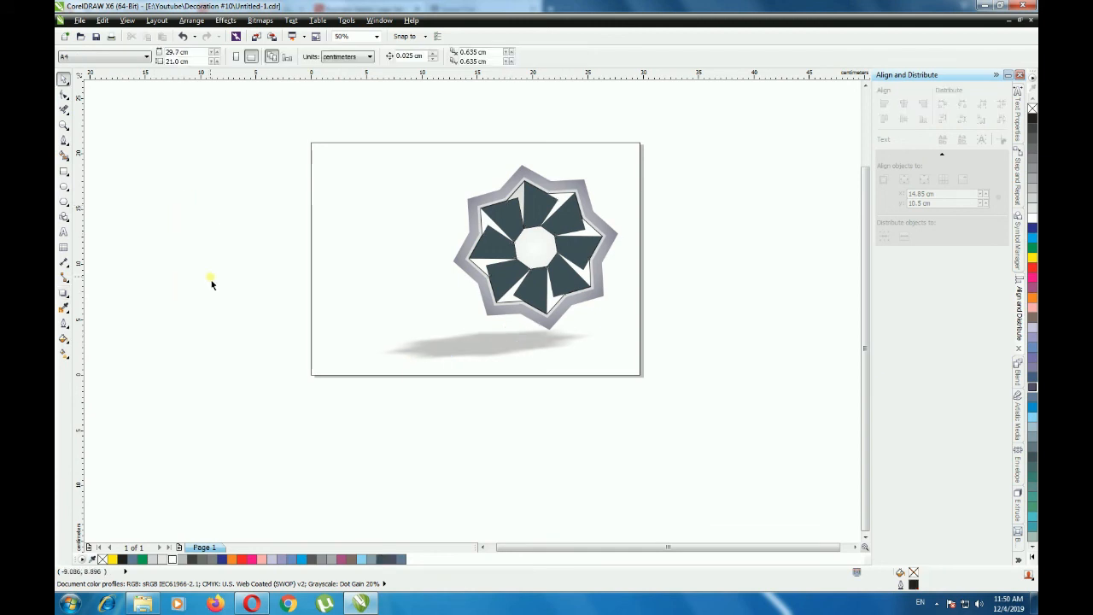
- Unlock the page-sized background rectangle and fill it with Deep Navy Blue
left_click(357, 207)
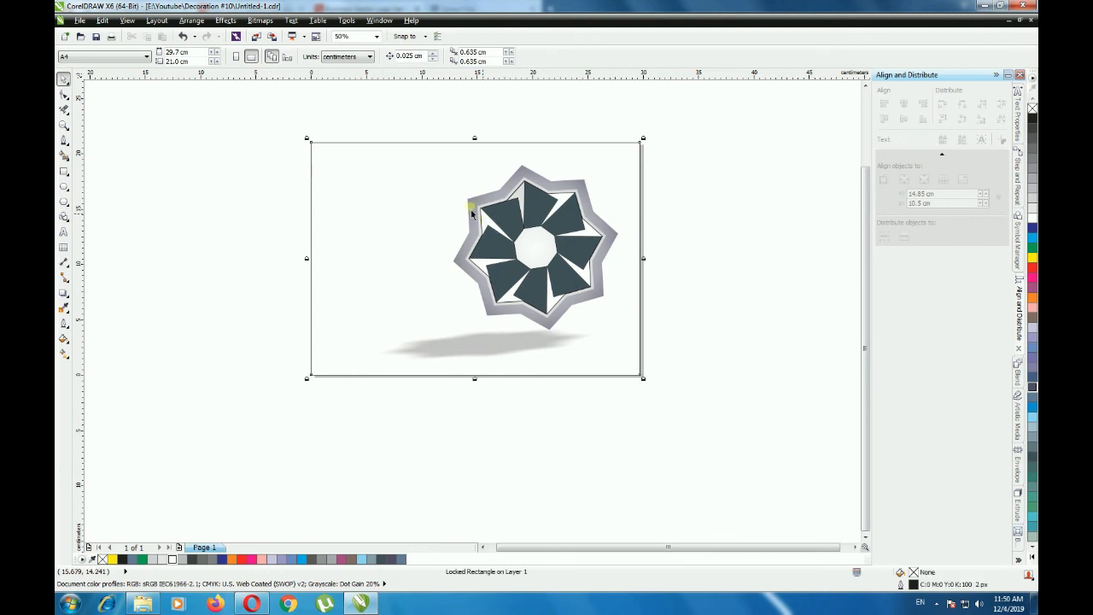
right_click(375, 199)
left_click(391, 207)
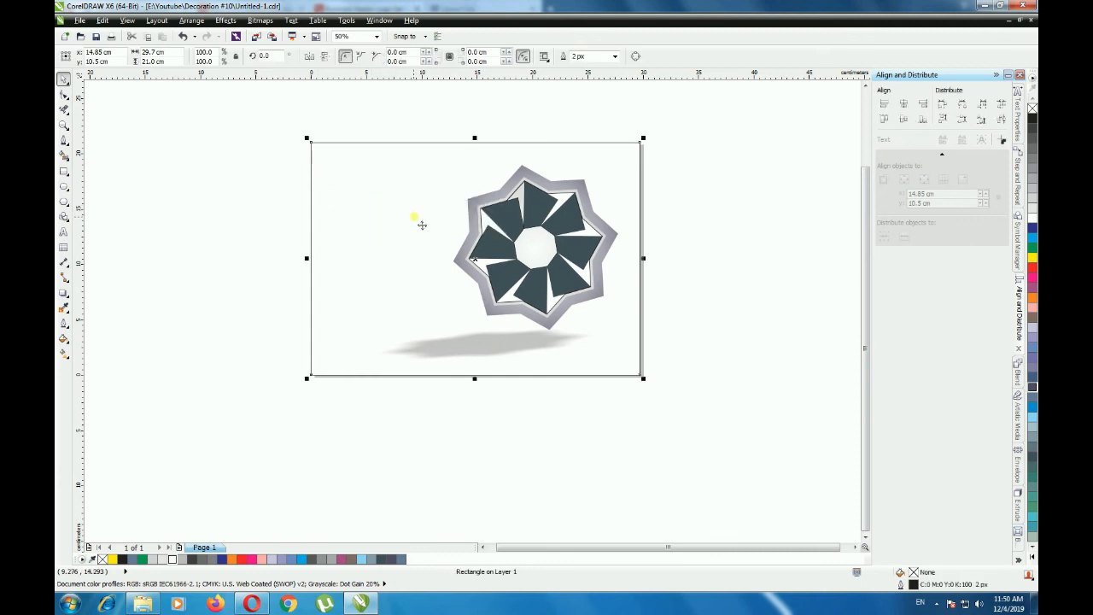
left_click(732, 239)
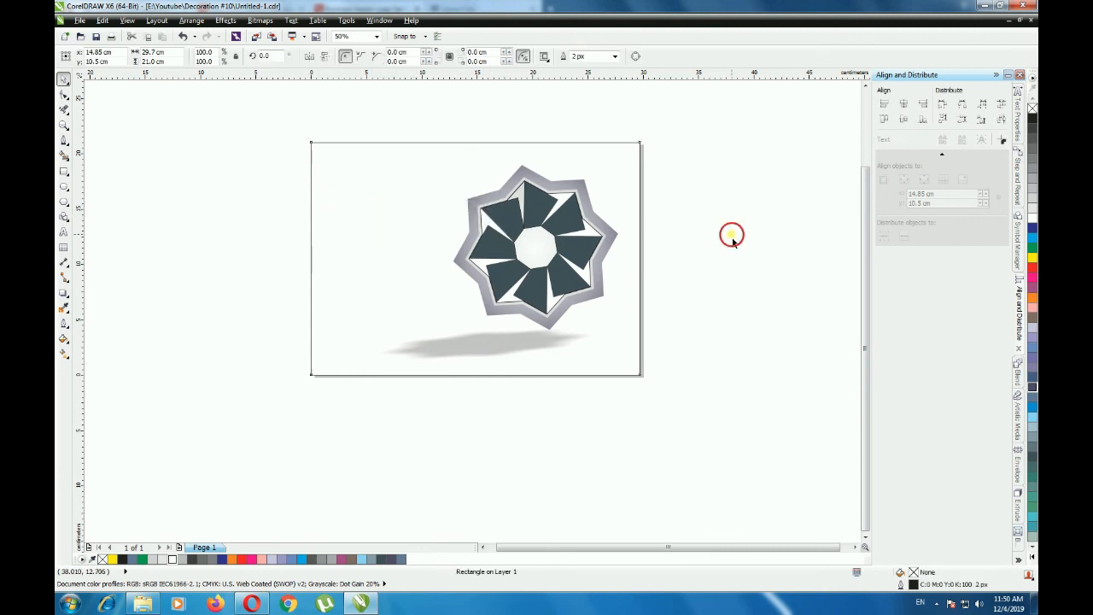
left_click(624, 174)
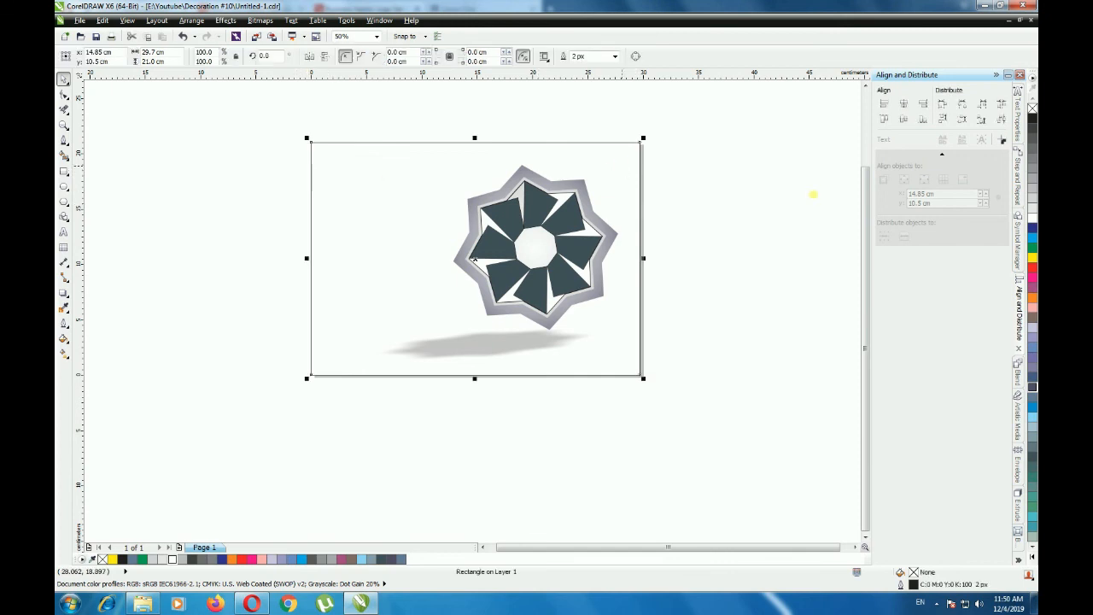
left_click(1031, 387)
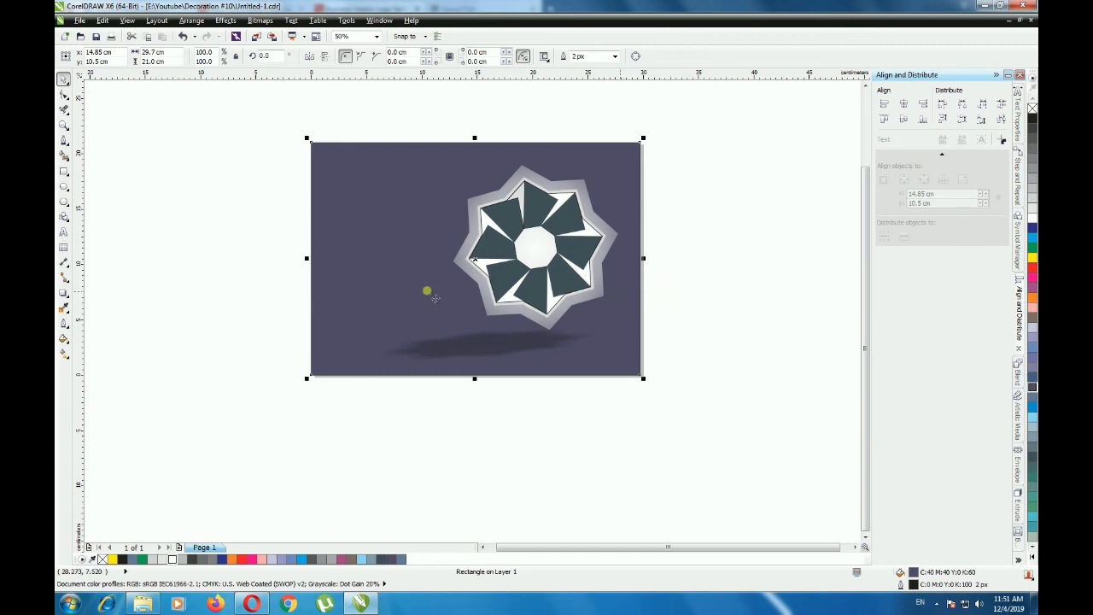
- Change the background rectangle's fill to a radial gradient from a white centre, extending past the page's right edge
left_click(62, 354)
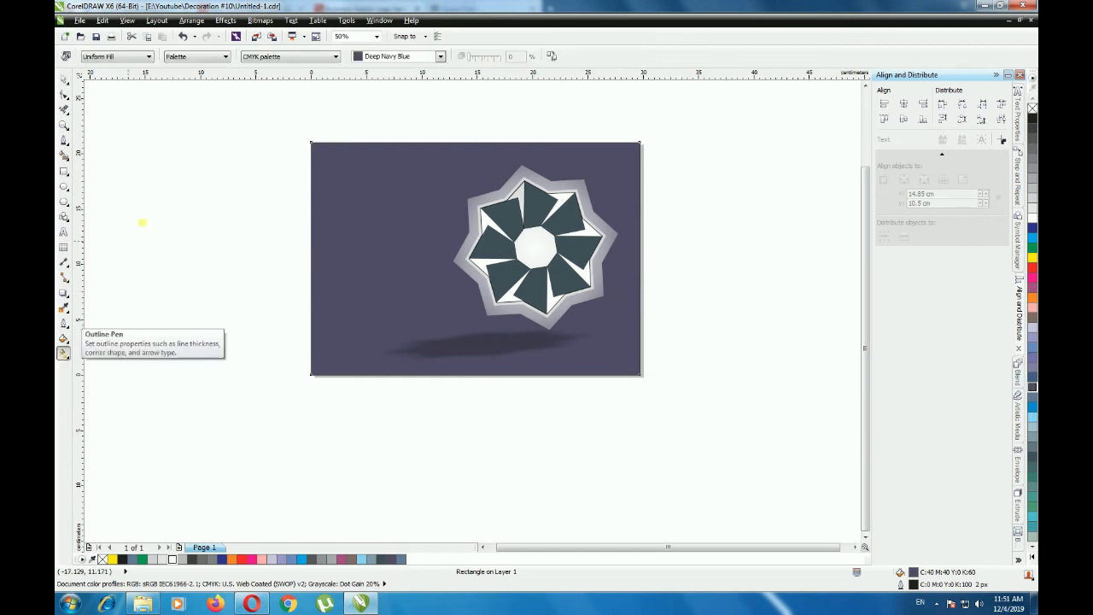
left_click(117, 56)
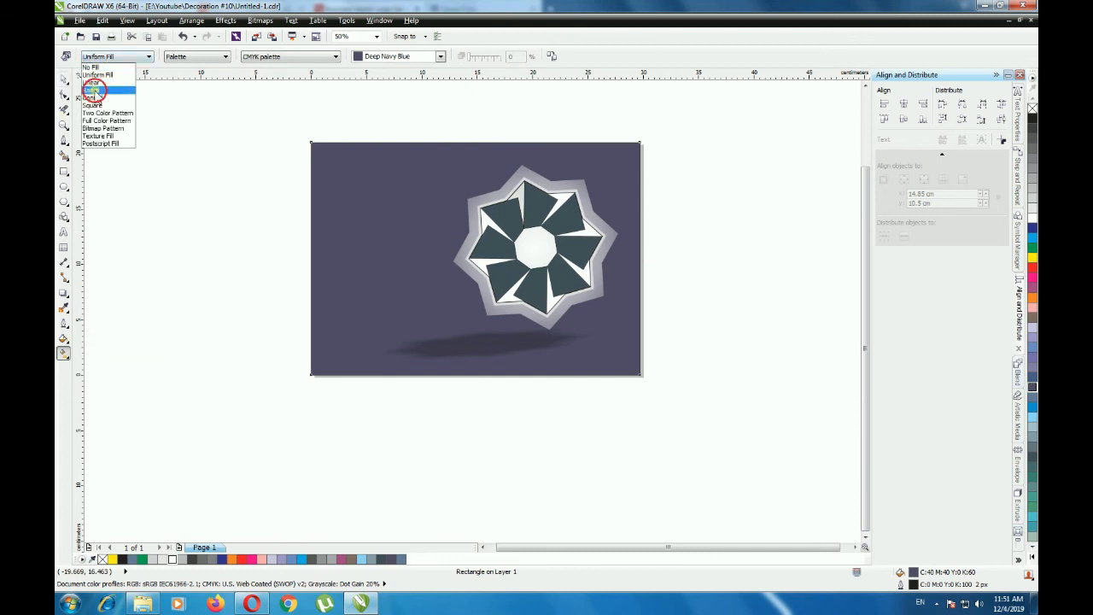
left_click(92, 90)
left_click_drag(680, 310, 693, 308)
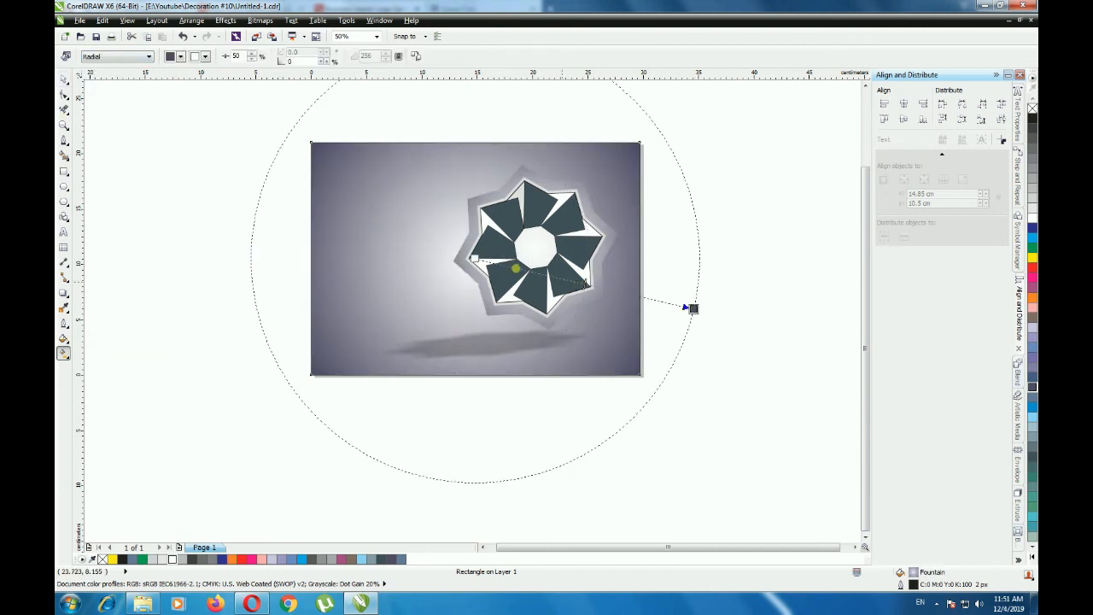
- Centre the background's radial gradient behind the flower's lower half, shrink its radius and set the midpoint to 65%
left_click_drag(475, 256, 531, 253)
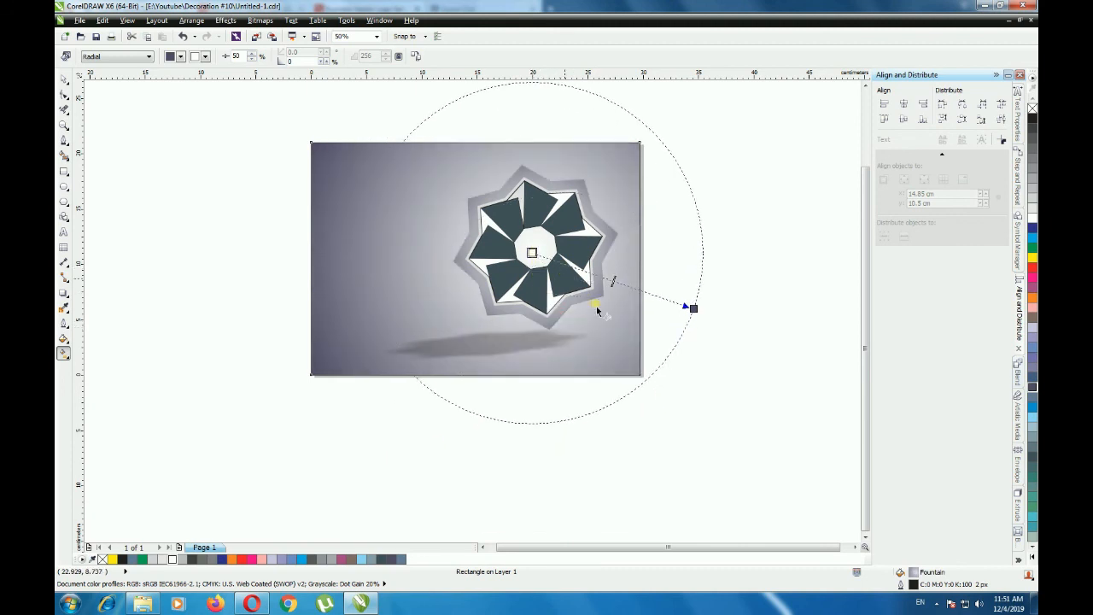
left_click_drag(699, 318, 692, 248)
left_click_drag(532, 253, 537, 268)
left_click_drag(691, 249, 562, 276)
left_click_drag(644, 251, 648, 236)
left_click_drag(586, 265, 579, 266)
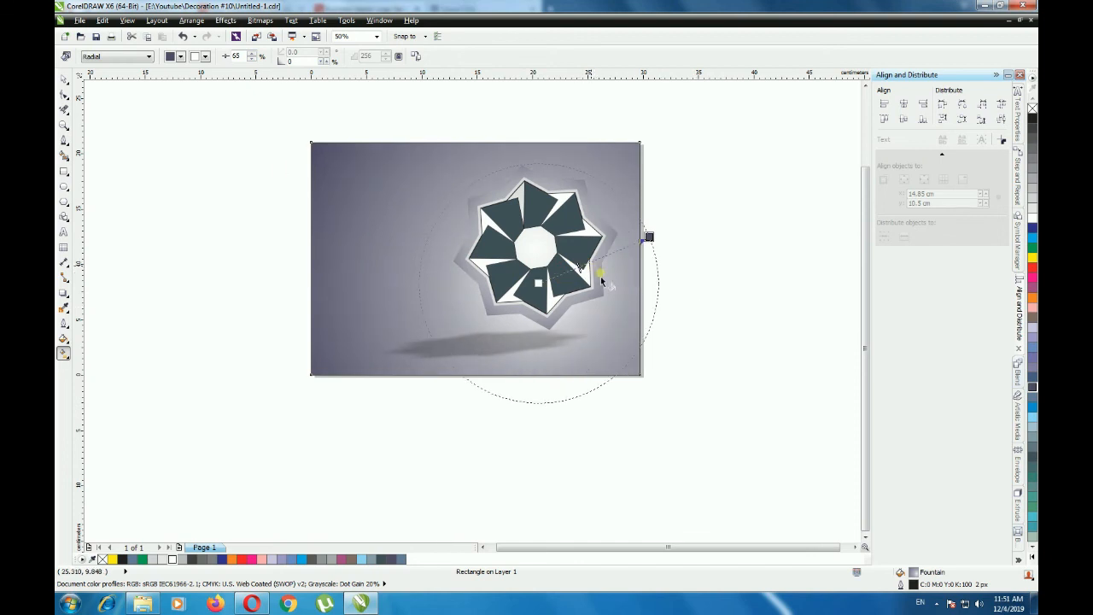
left_click(64, 80)
left_click(170, 161)
key("shift+F4")
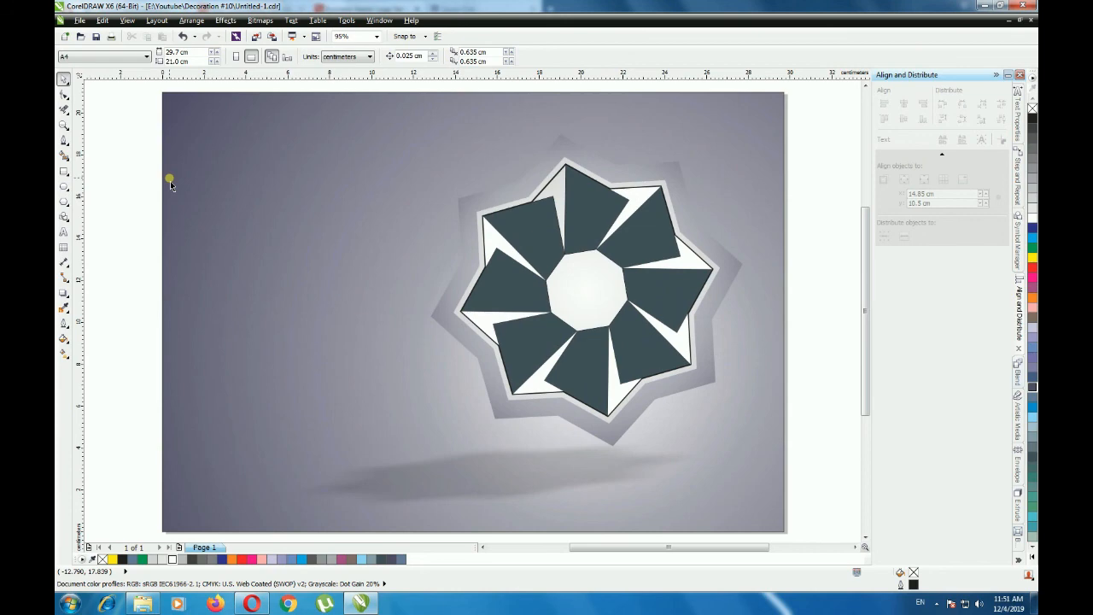